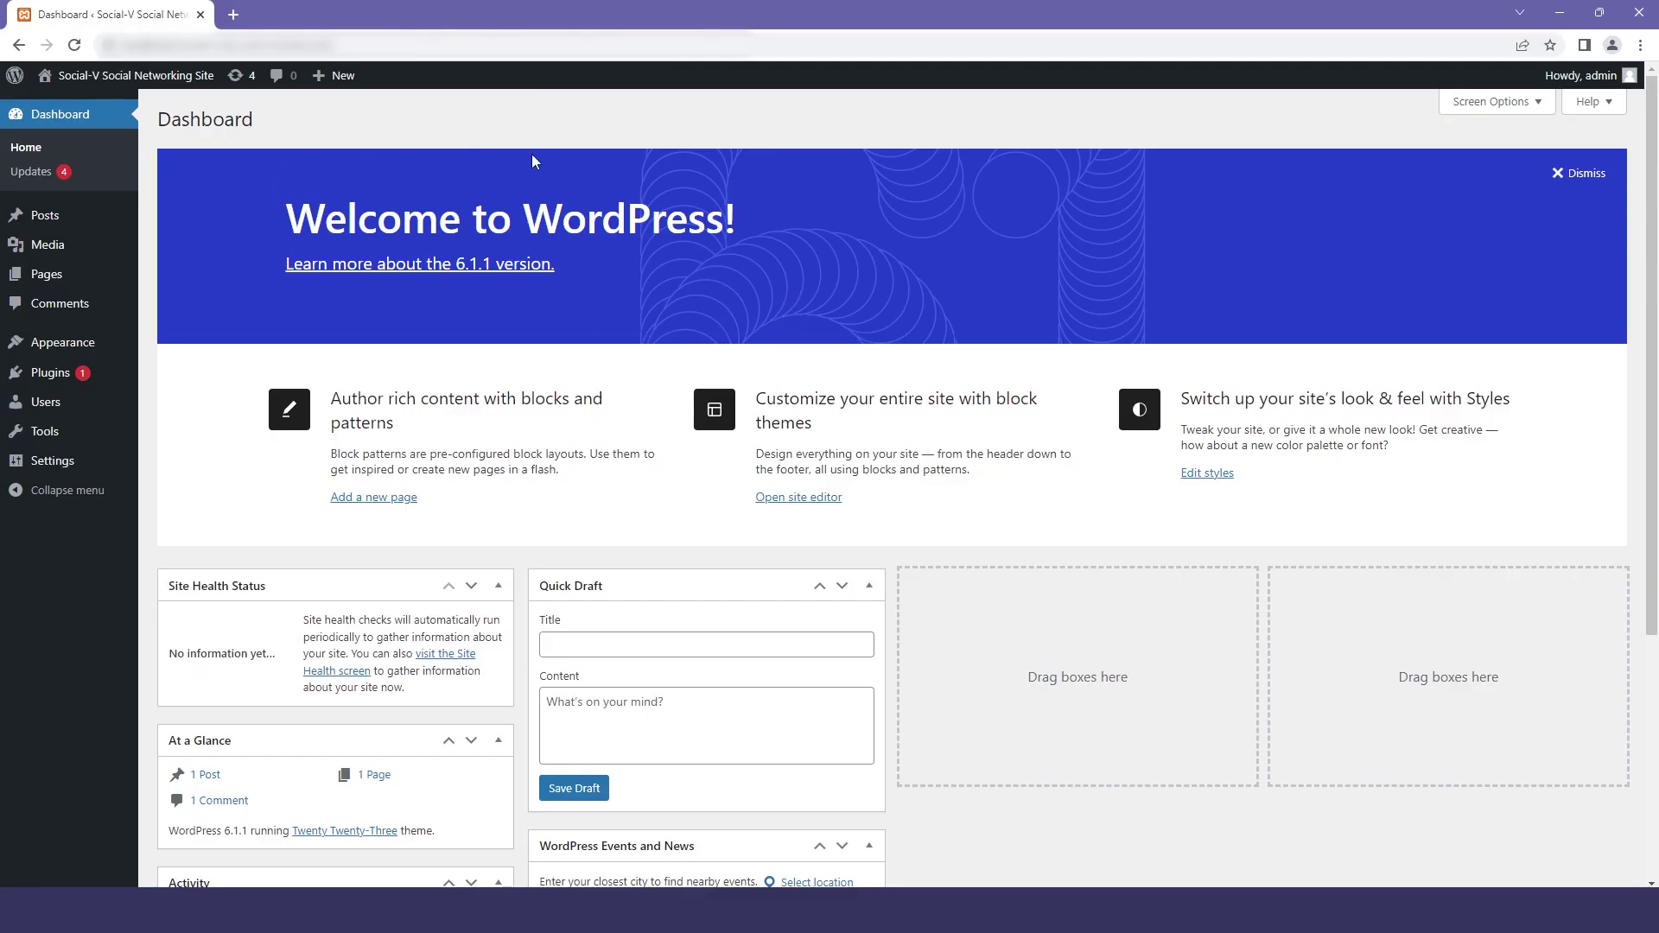
# - Upload socialv (1).zip as a new theme, install it, and activate SocialV
pyautogui.click(68, 349)
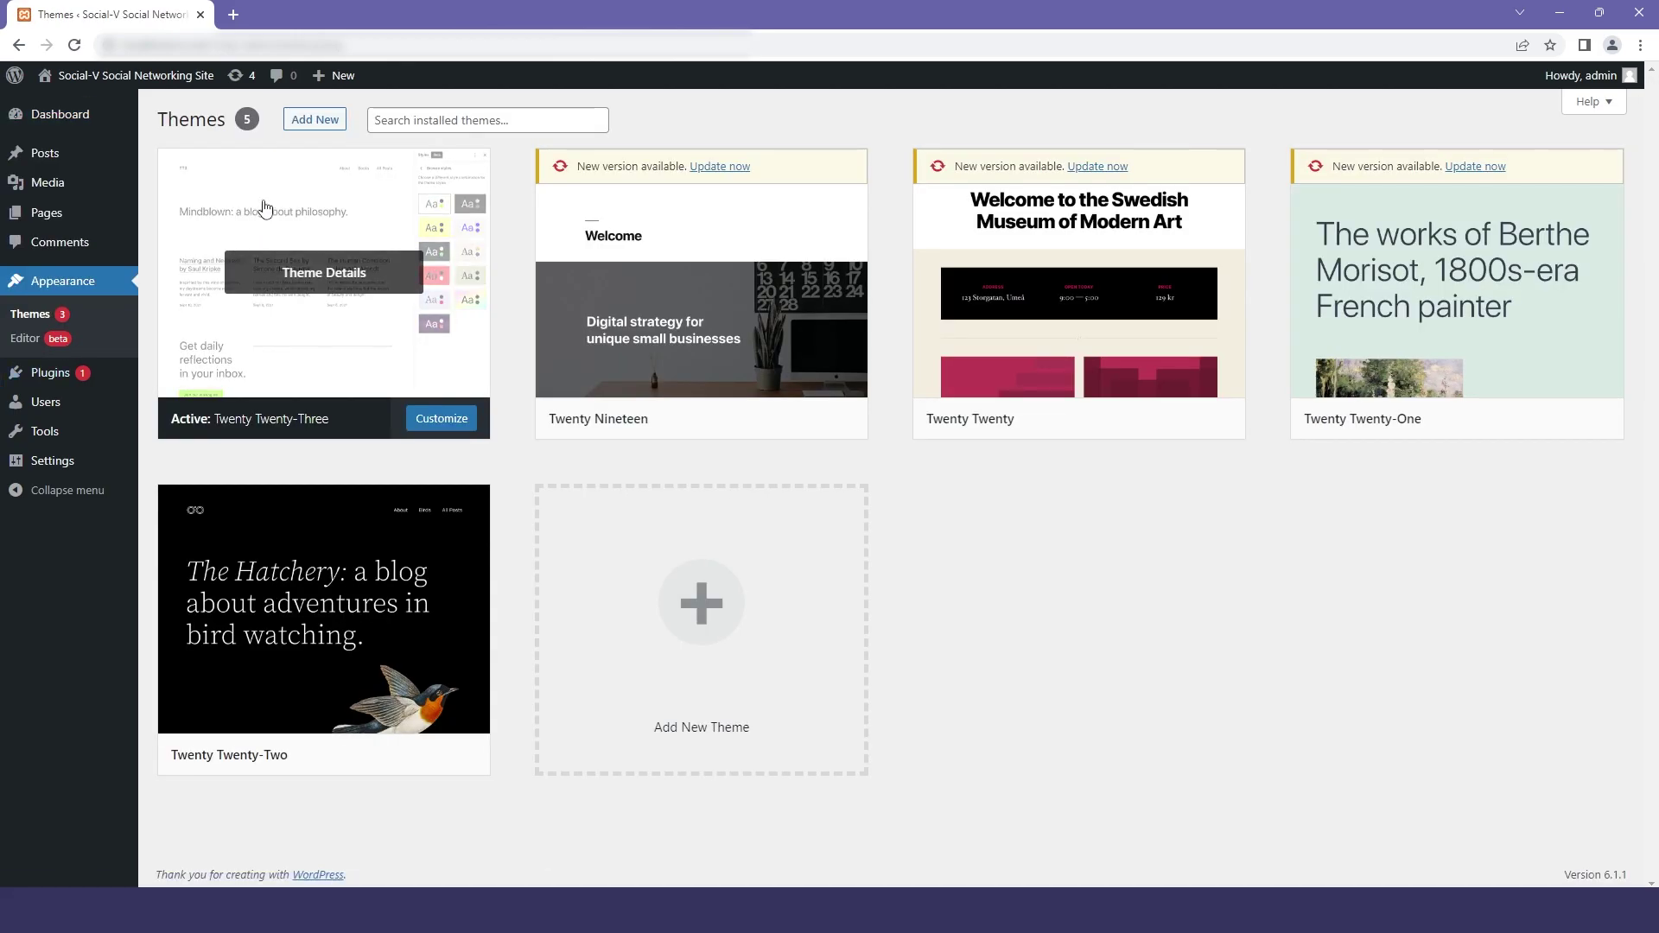
pyautogui.click(319, 130)
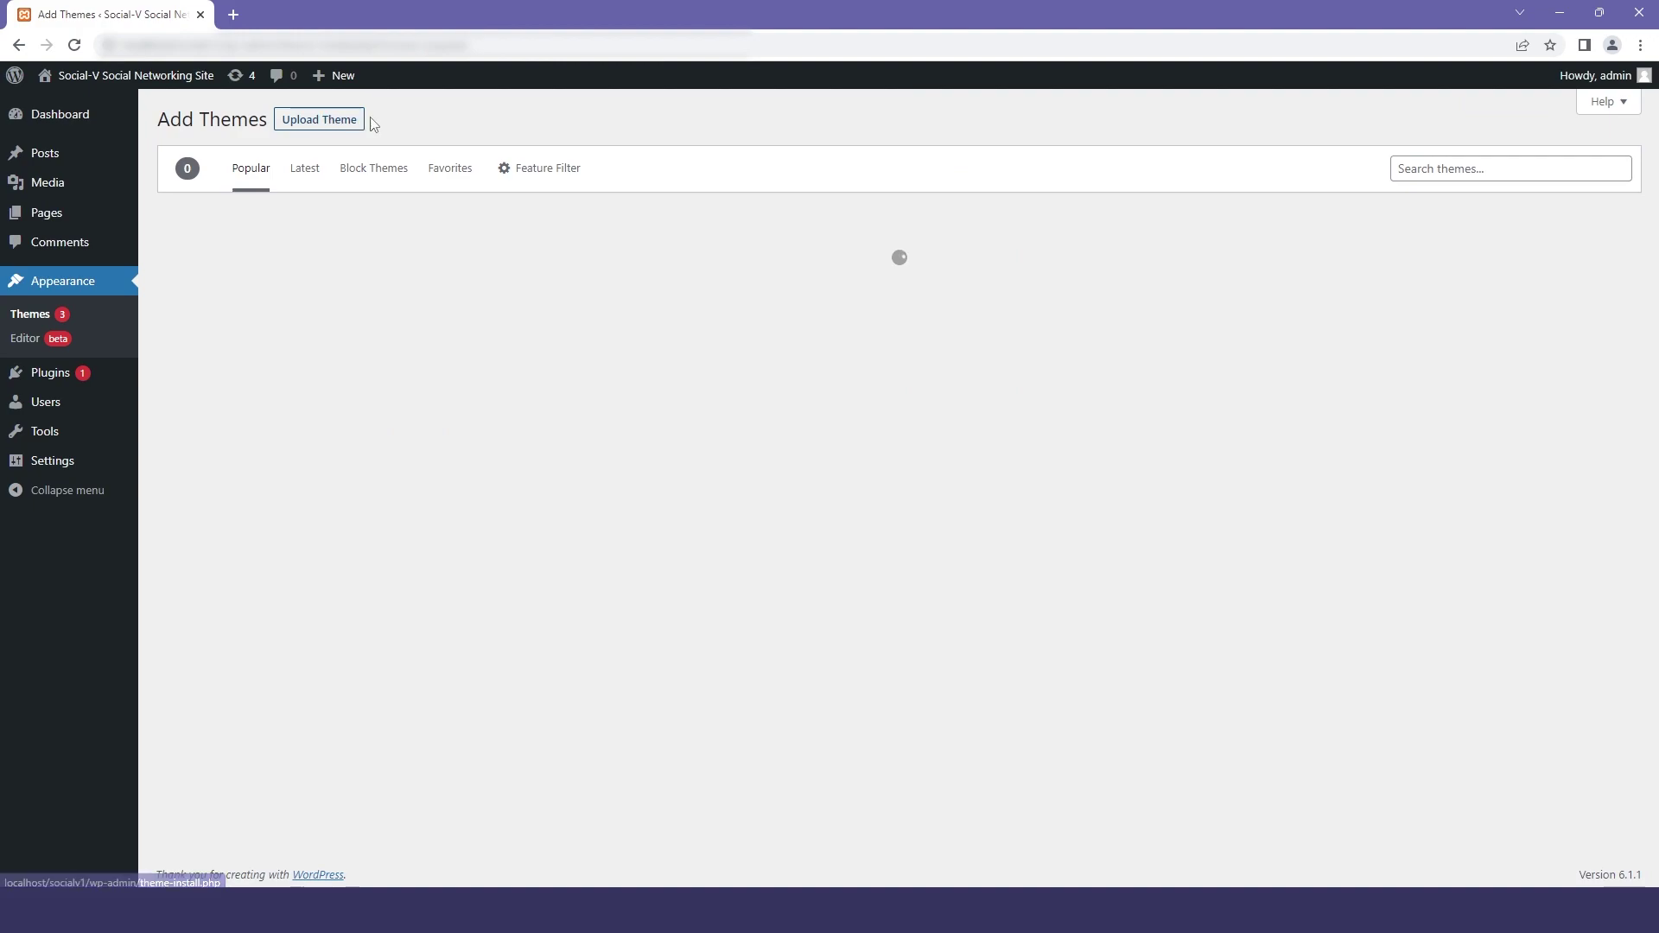
pyautogui.click(310, 126)
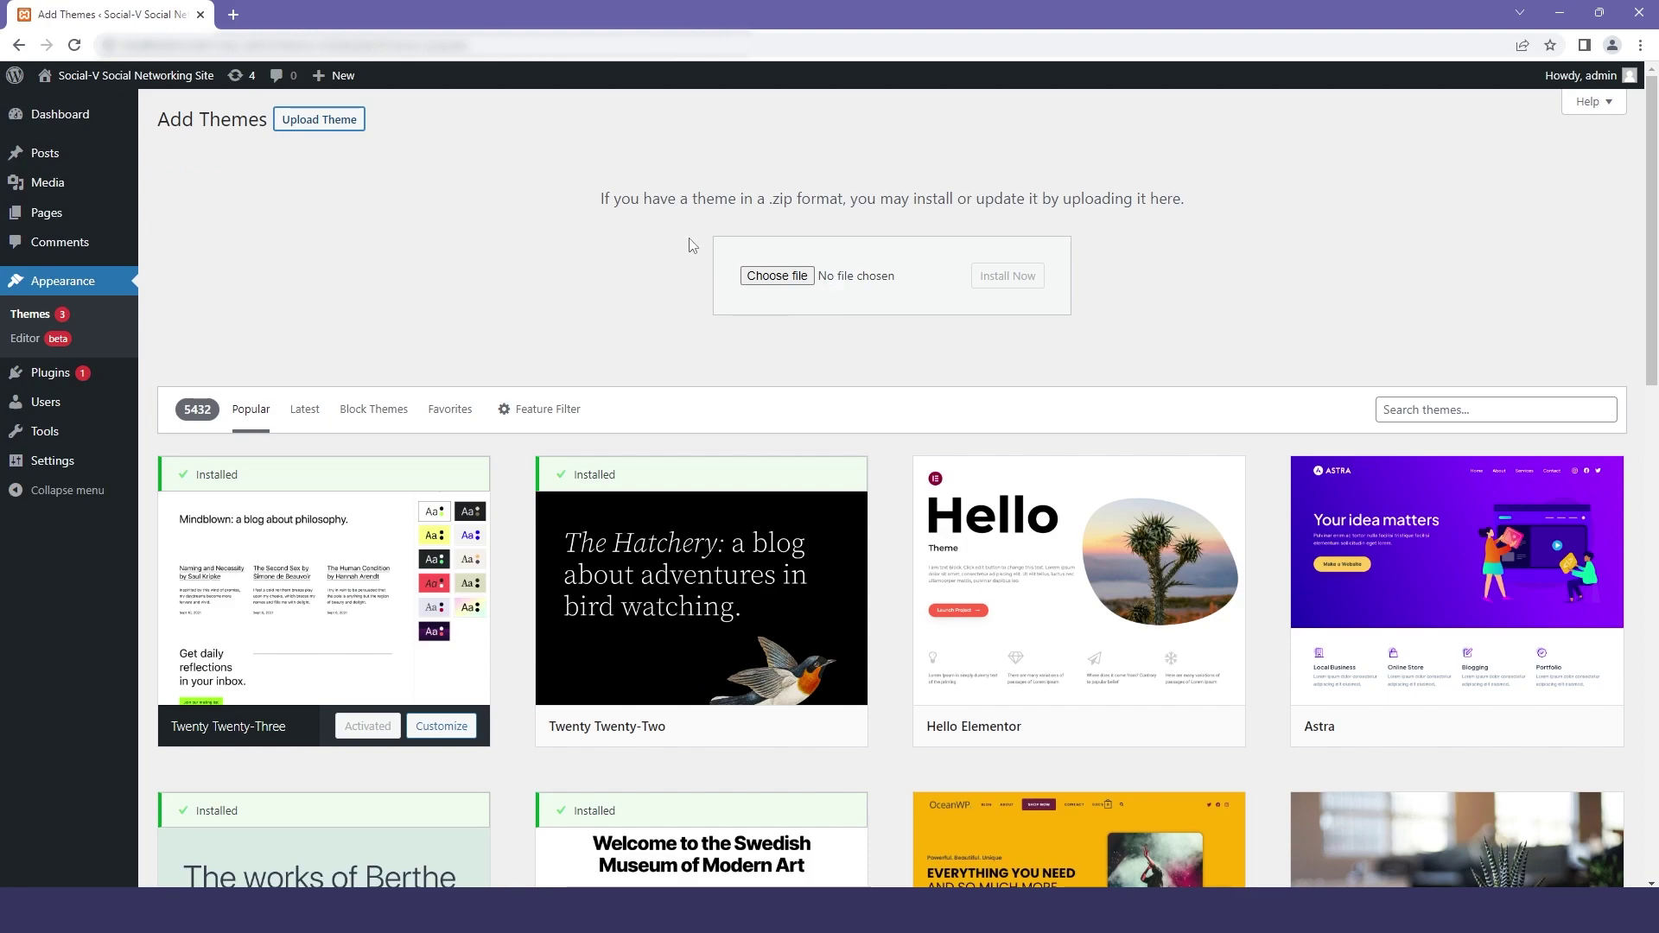
pyautogui.click(808, 294)
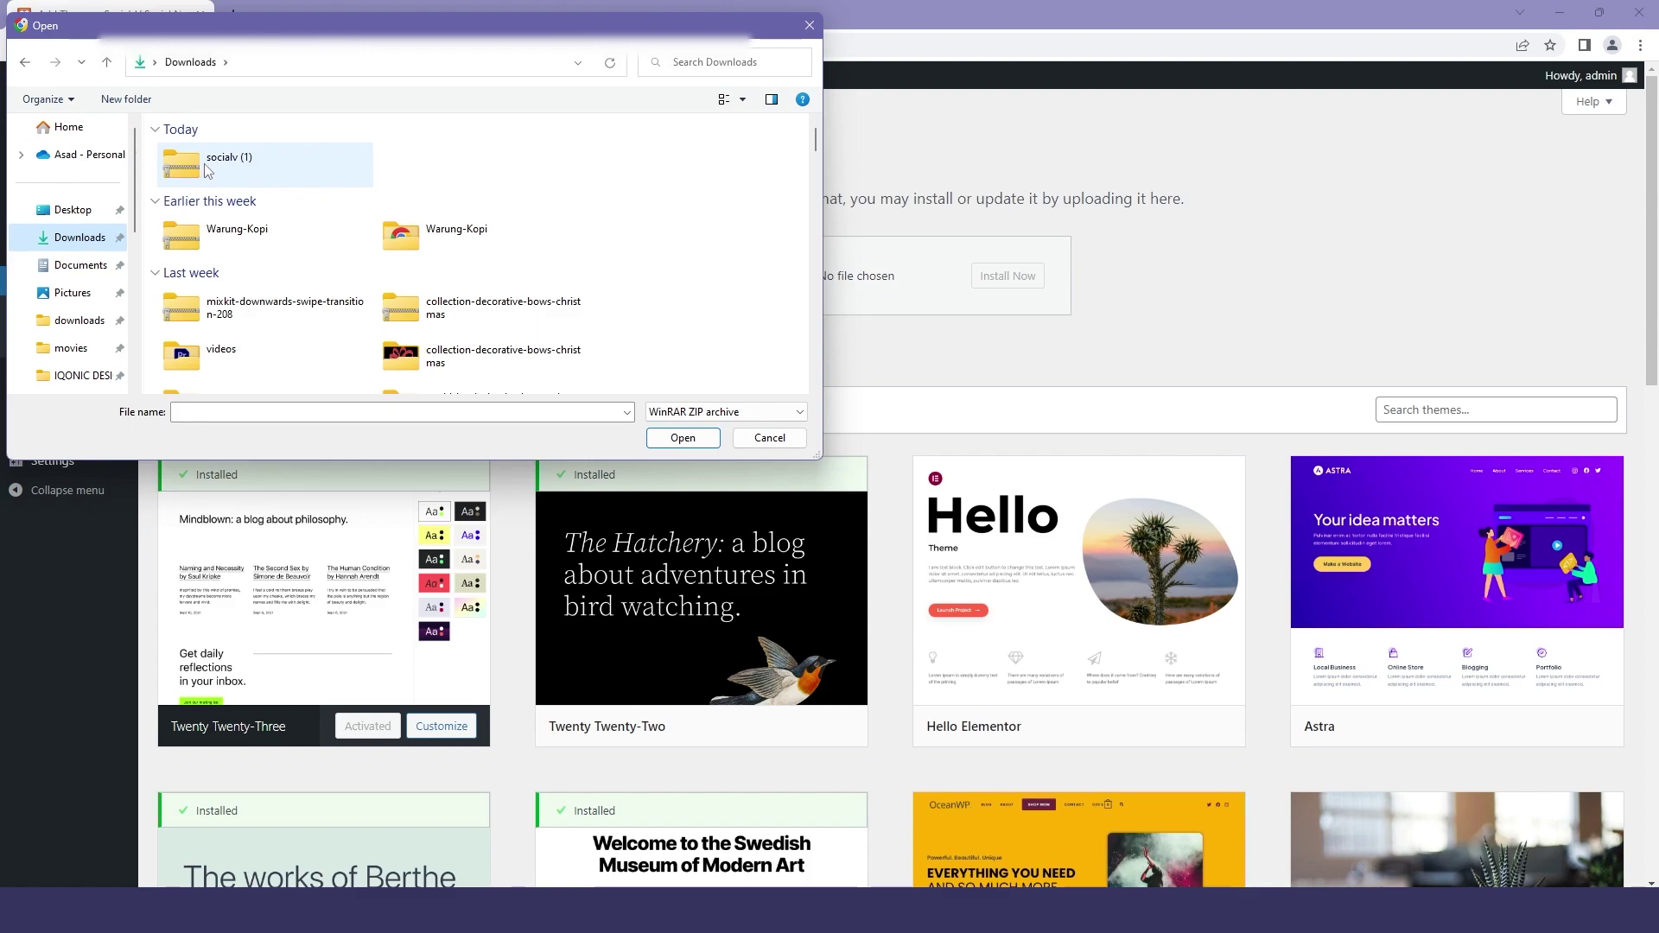
pyautogui.doubleClick(212, 171)
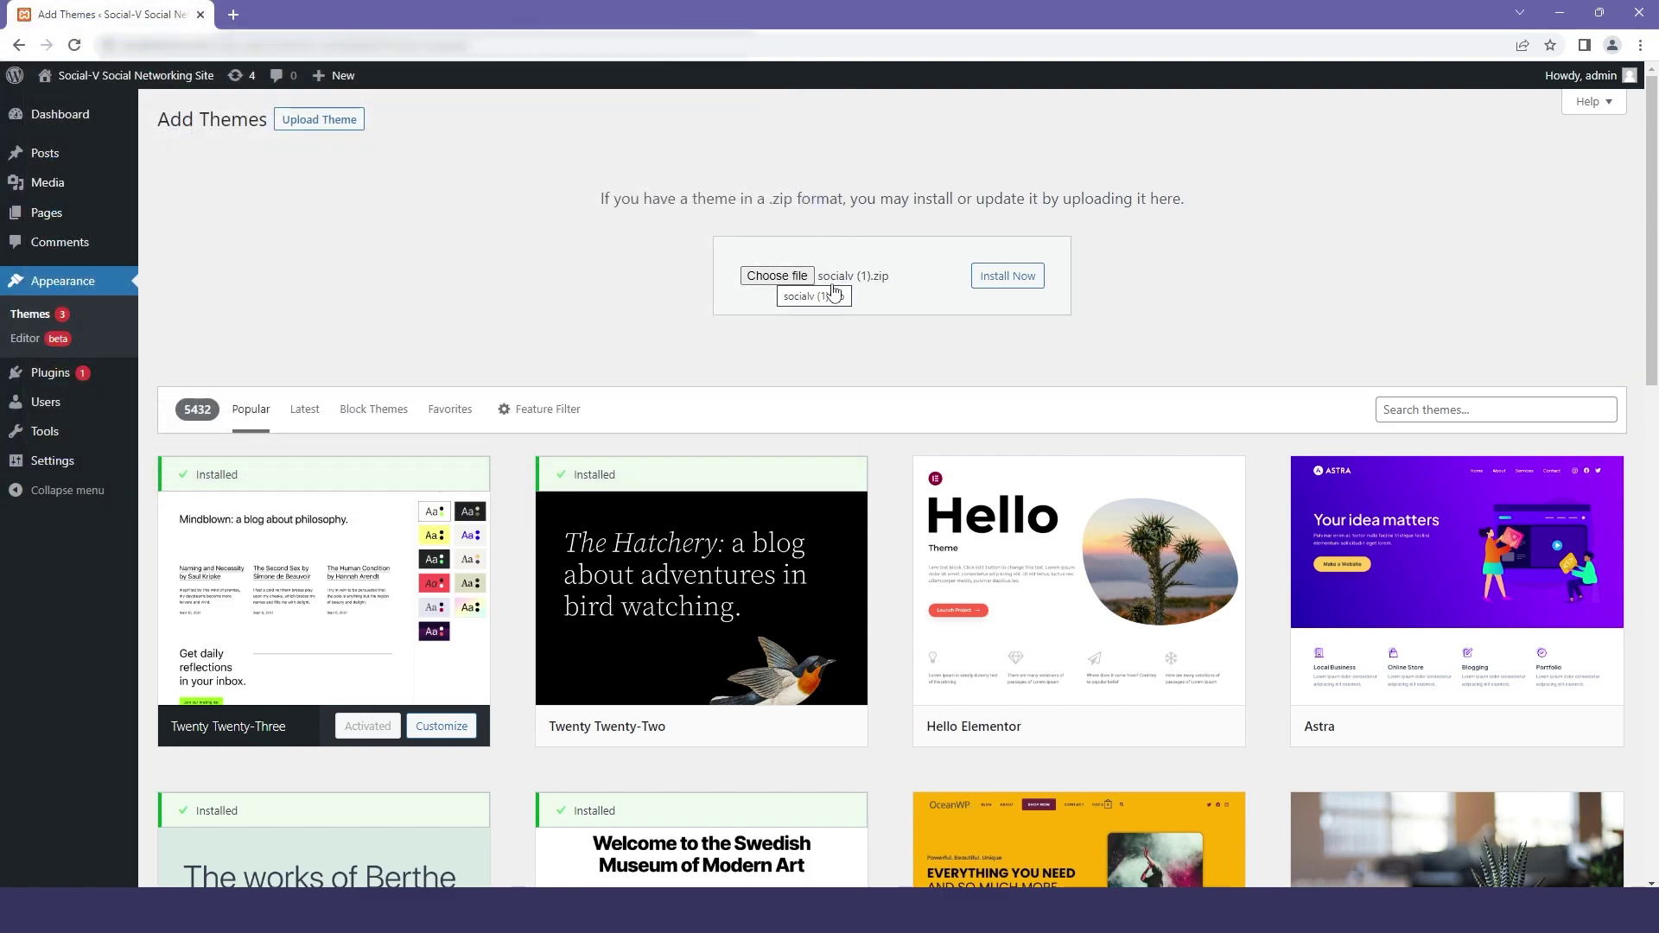
pyautogui.click(995, 287)
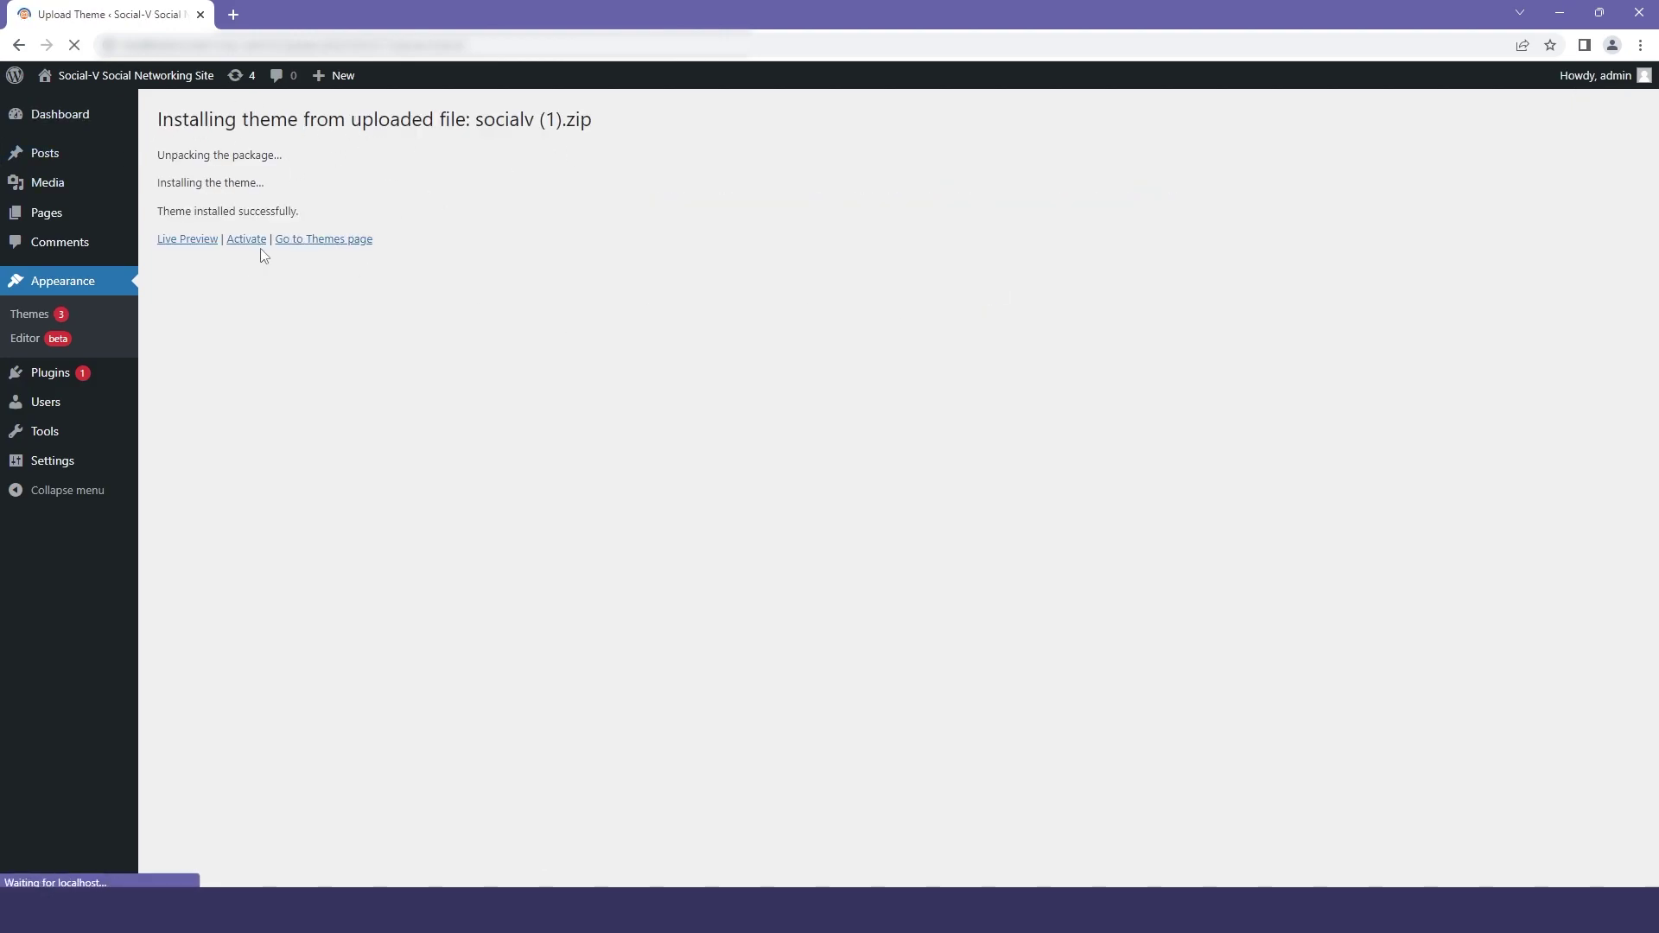
pyautogui.click(248, 248)
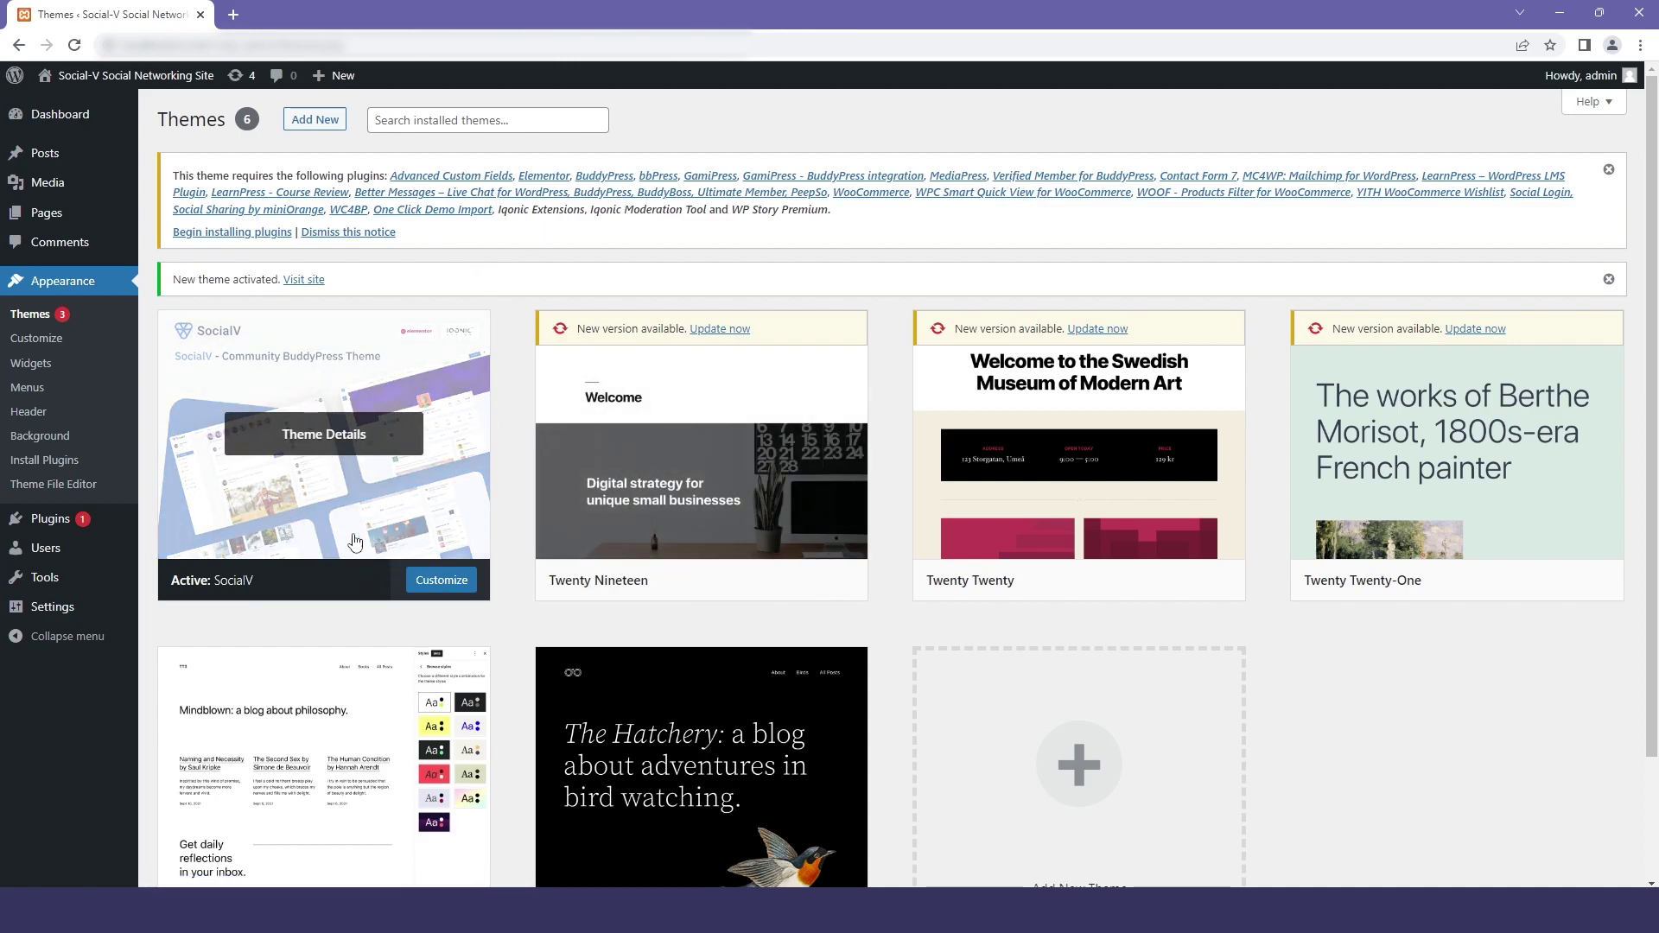
# - Bulk-install all 23 required SocialV plugins, then return to the Required Plugins installer
pyautogui.click(60, 460)
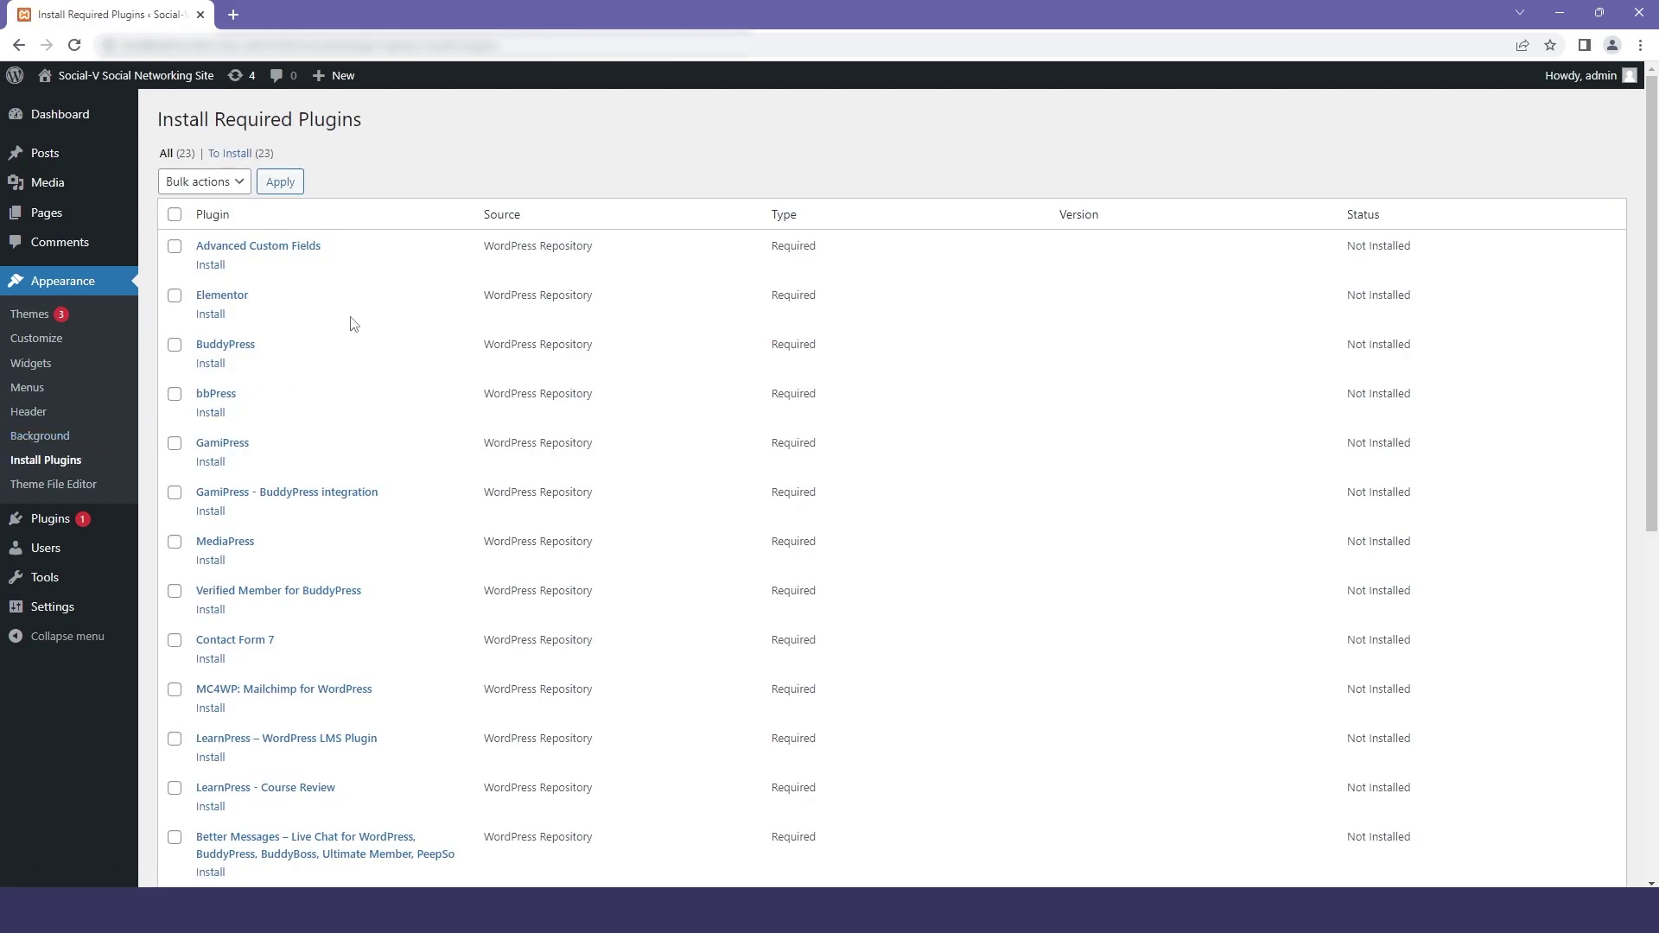
pyautogui.click(230, 182)
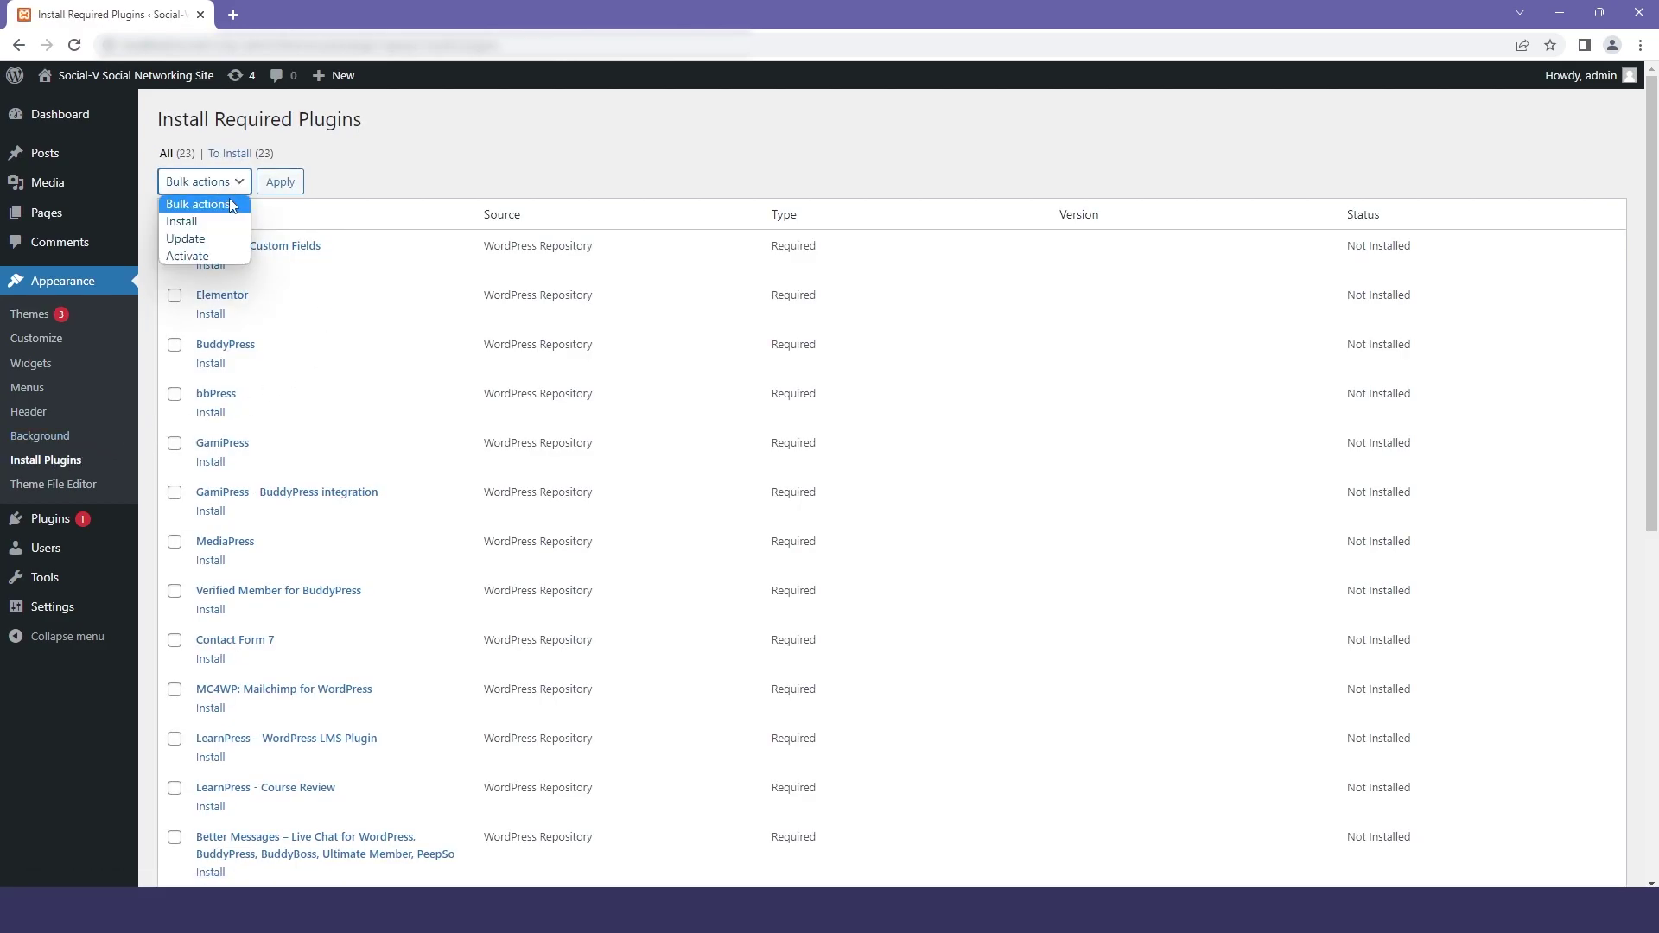
pyautogui.click(227, 223)
pyautogui.click(174, 214)
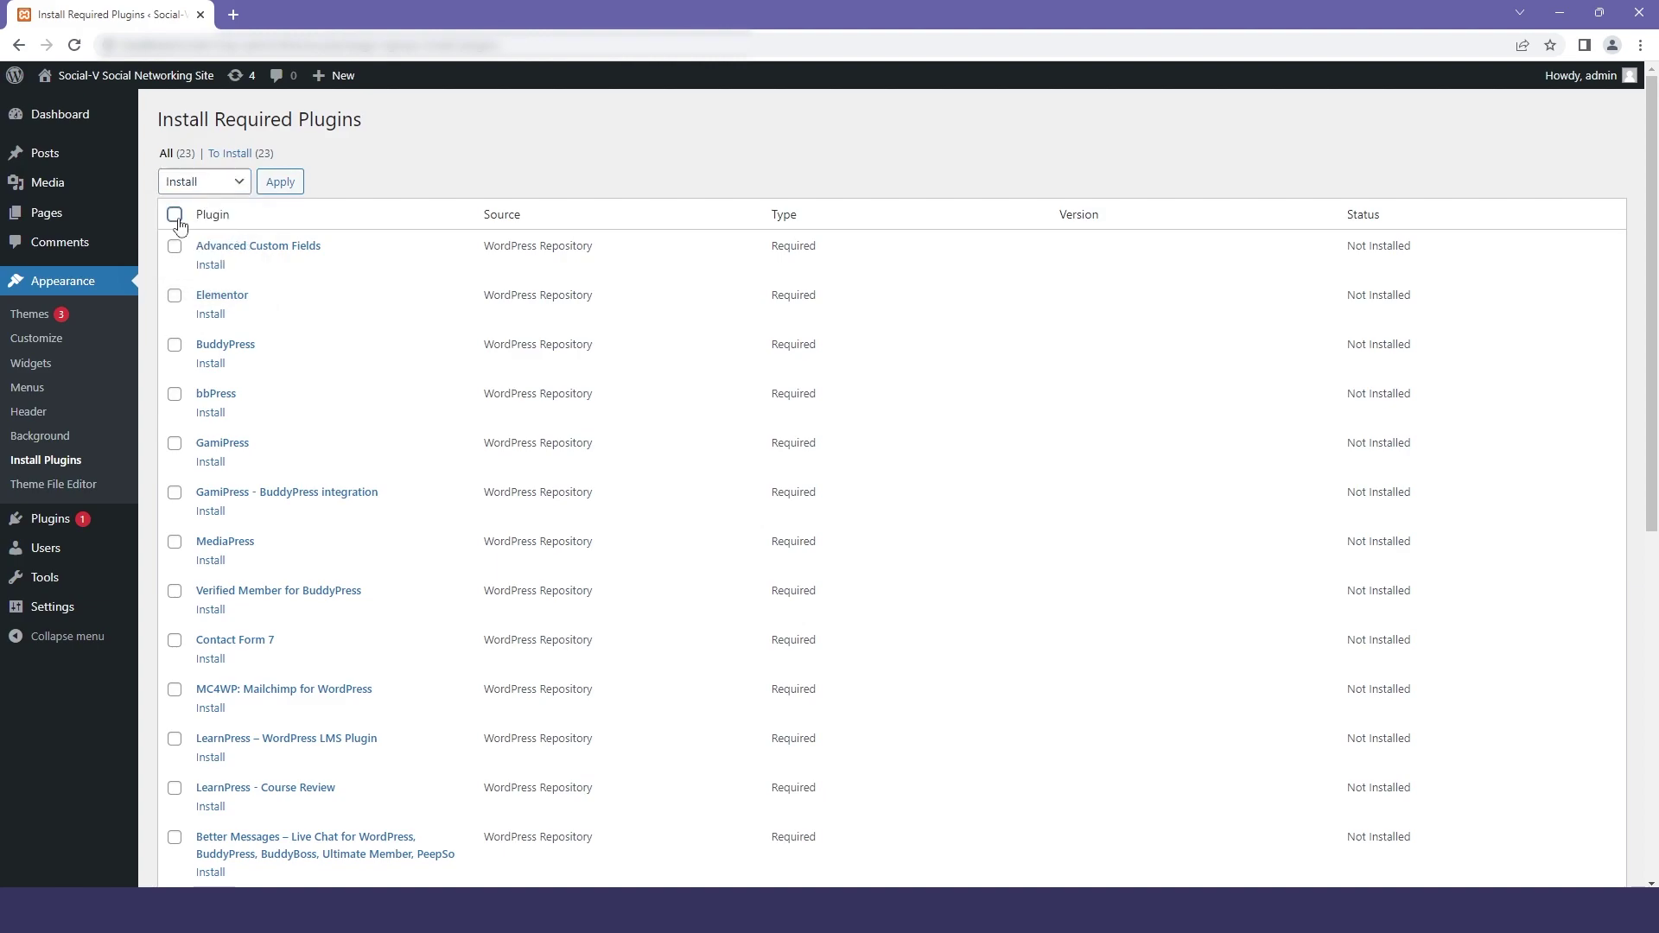
pyautogui.click(285, 186)
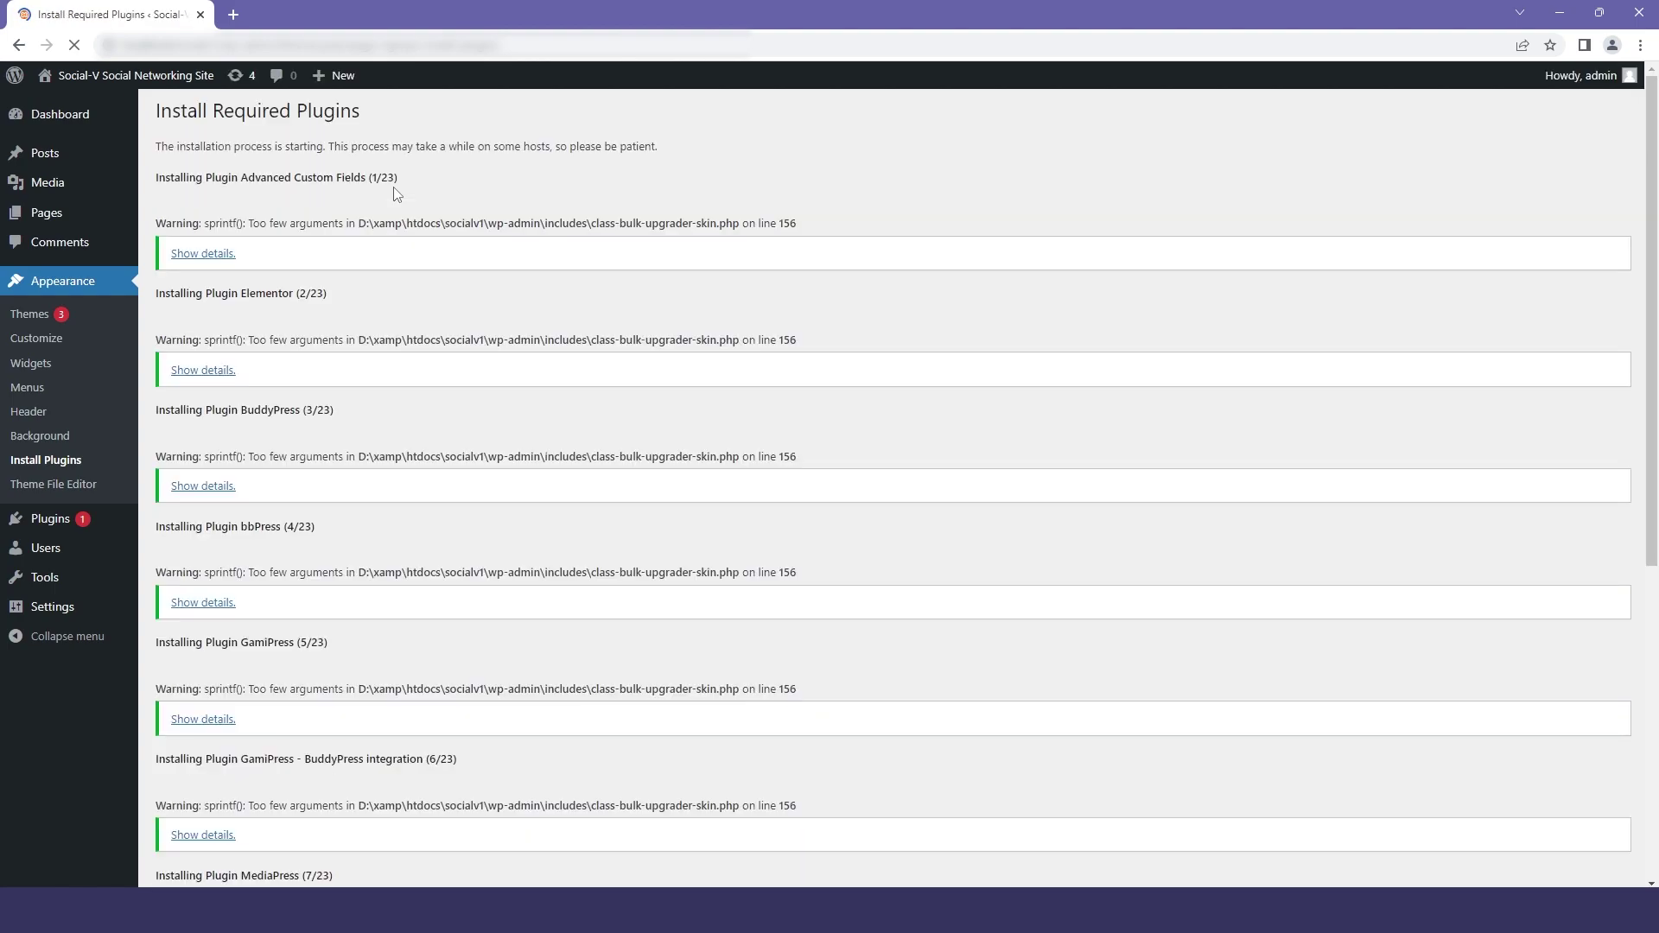
pyautogui.scroll(-20, 749, 559)
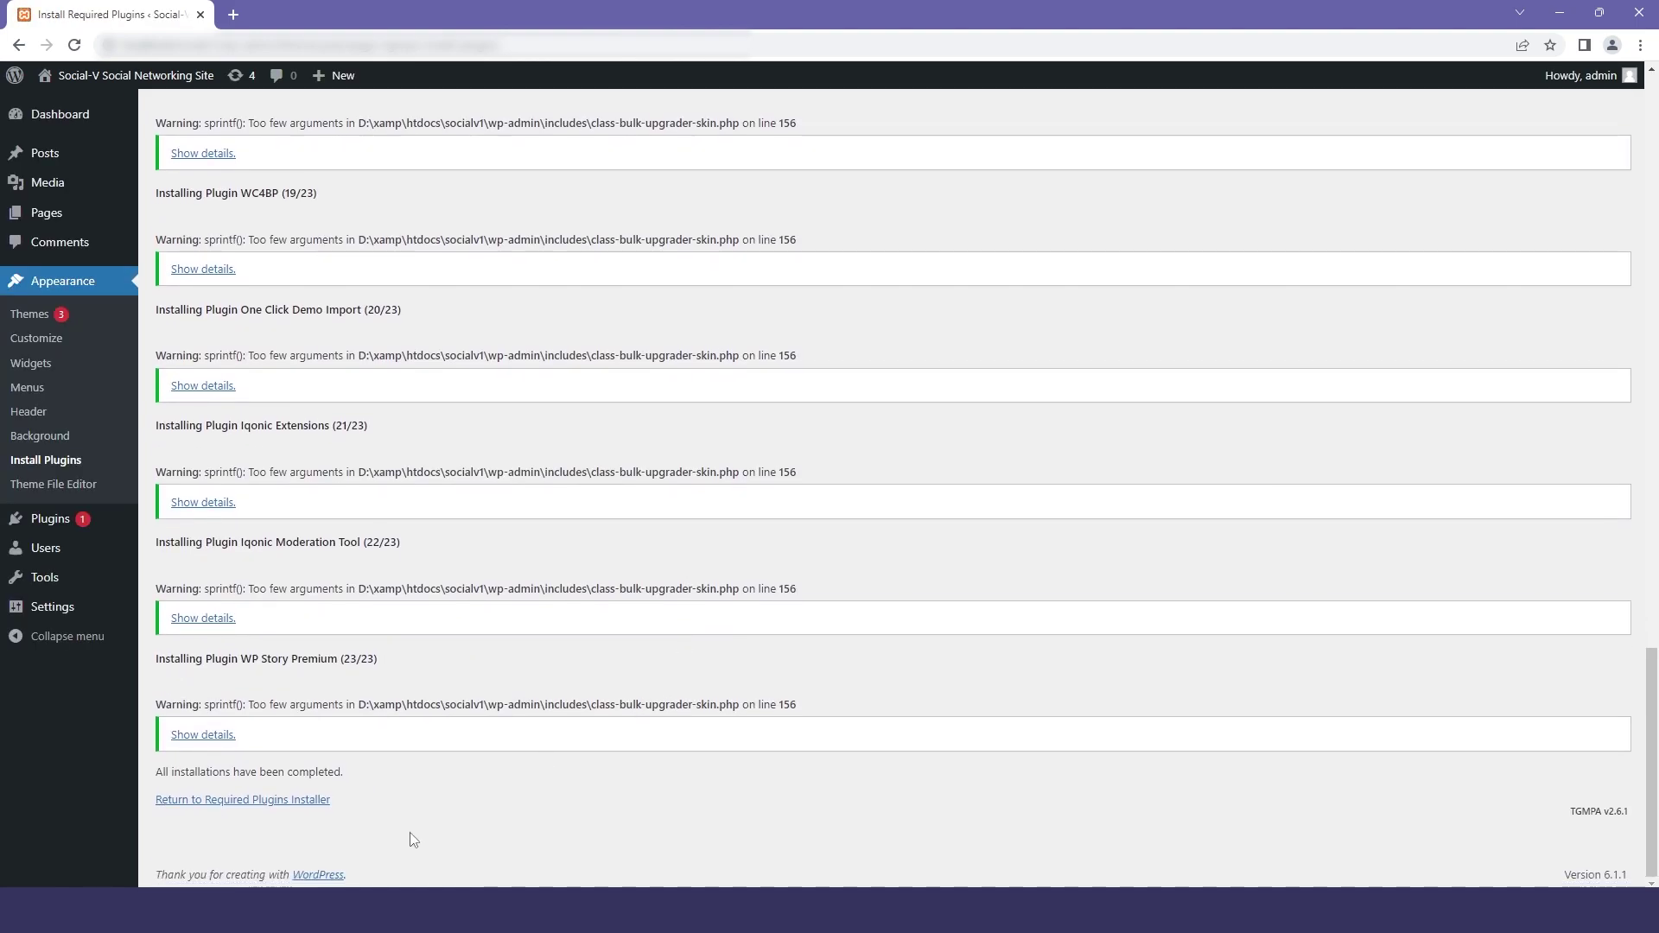
pyautogui.click(311, 802)
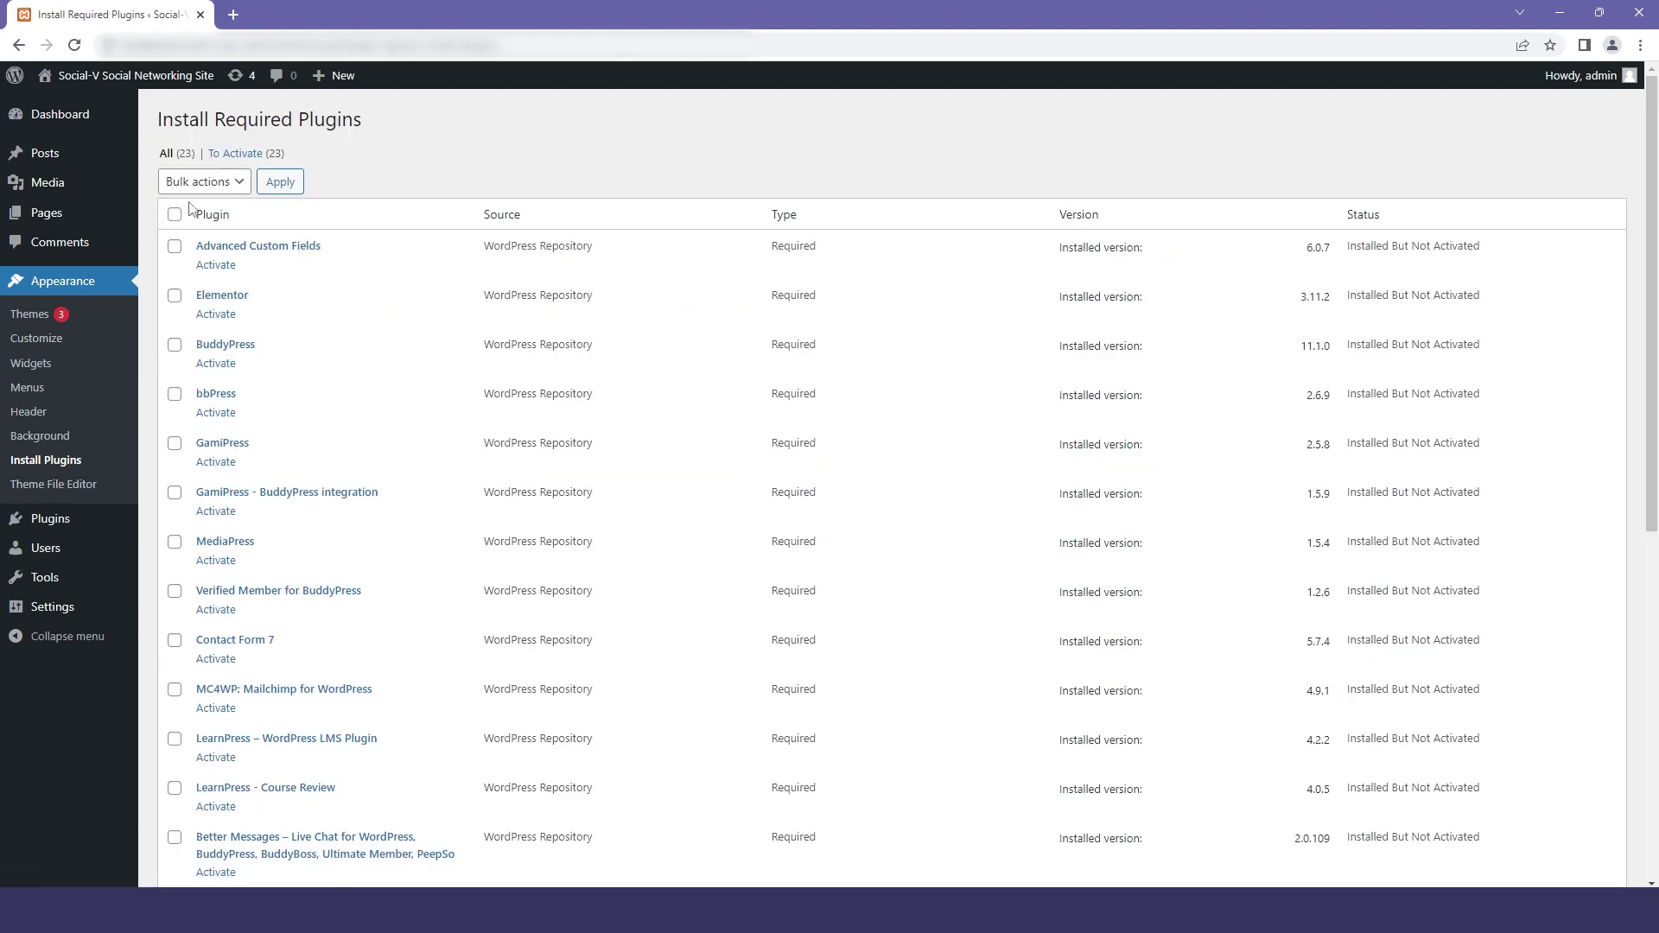
# - Bulk-activate every installed SocialV plugin from the Required Plugins list
pyautogui.scroll(-6, 229, 581)
pyautogui.scroll(7, 242, 549)
pyautogui.click(206, 182)
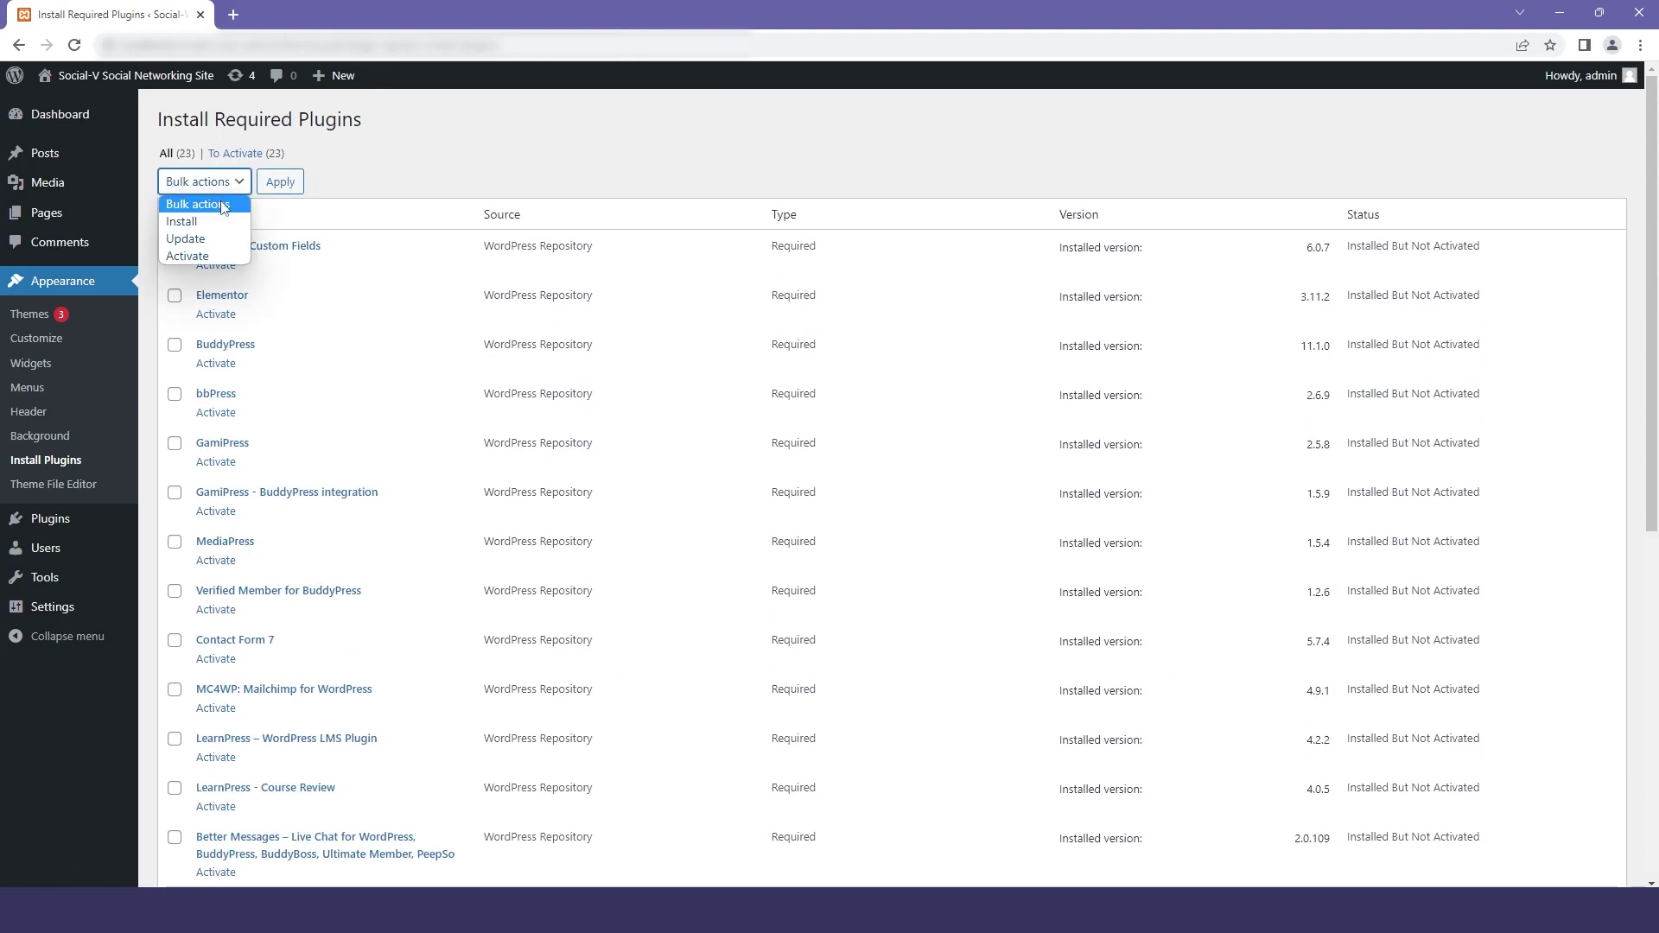
pyautogui.click(210, 255)
pyautogui.click(175, 215)
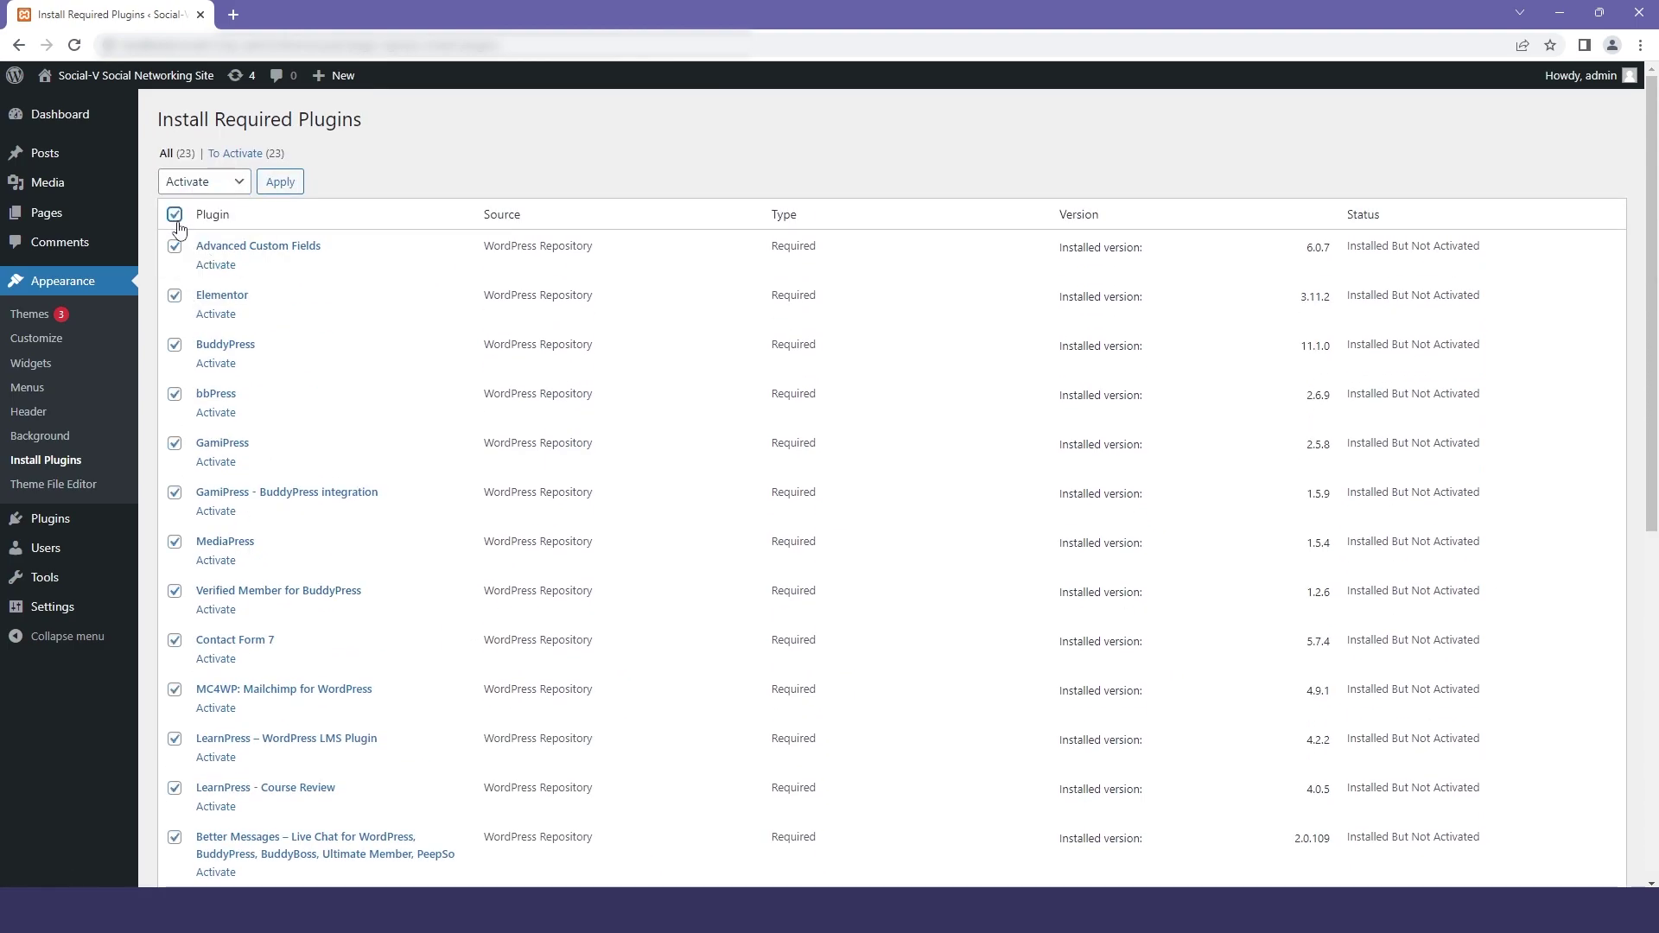
pyautogui.scroll(-10, 222, 415)
pyautogui.scroll(9, 229, 505)
pyautogui.scroll(1, 243, 270)
pyautogui.click(289, 187)
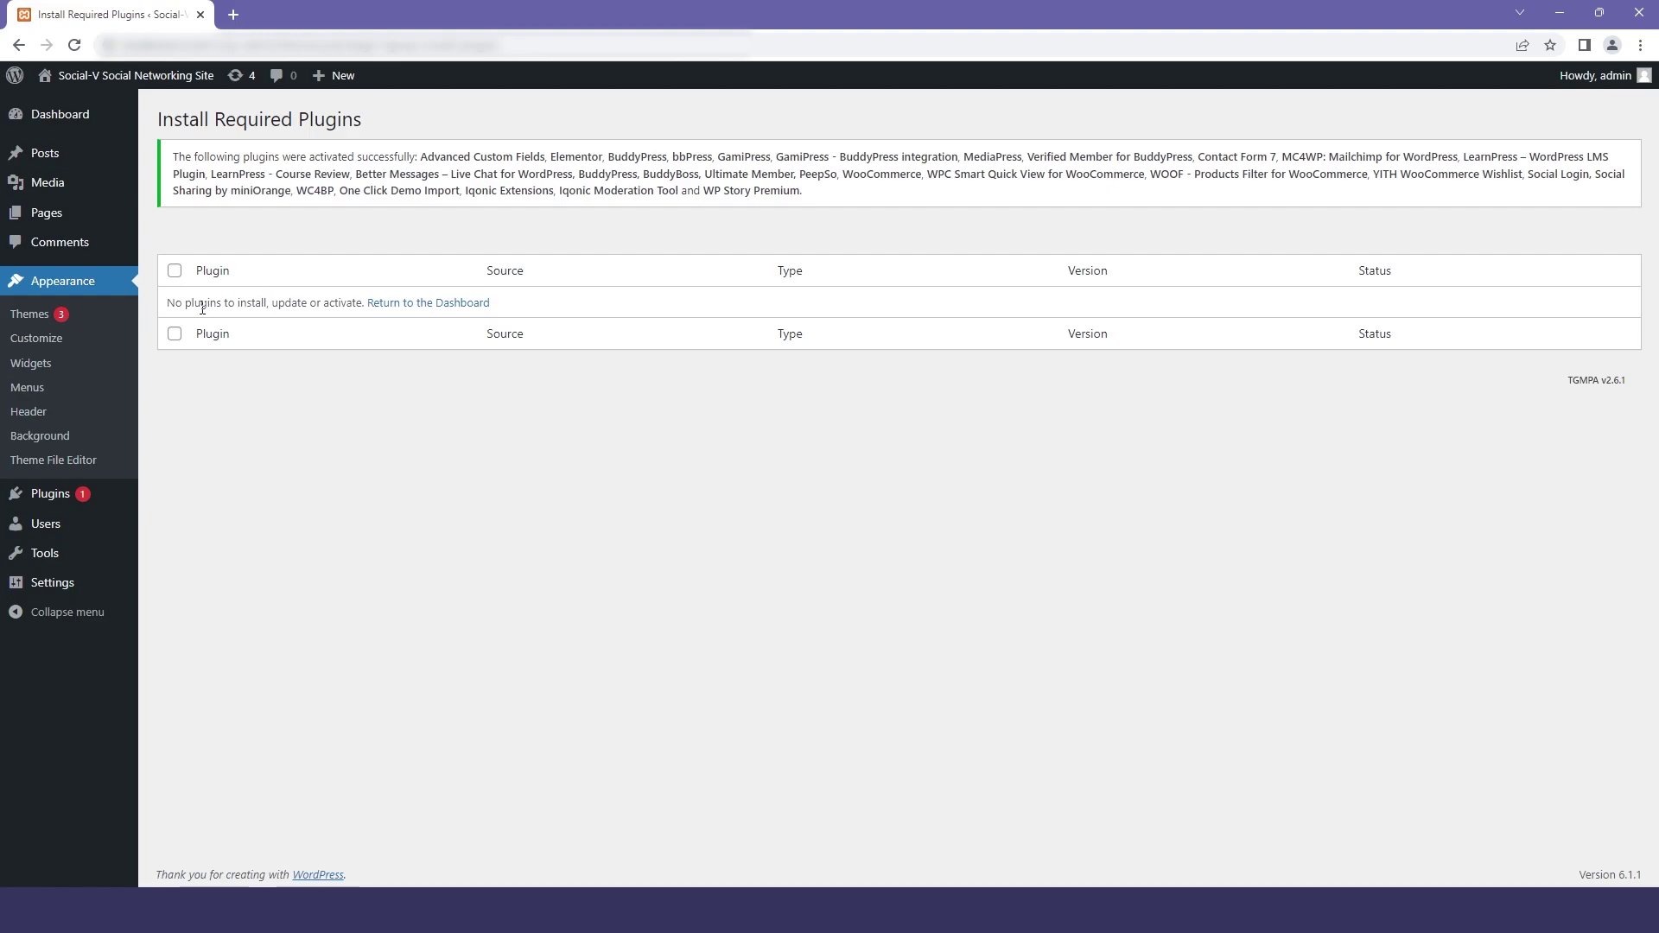
# - Leave the access error page for Themes and reach General Settings with the new plugin menus
pyautogui.click(104, 114)
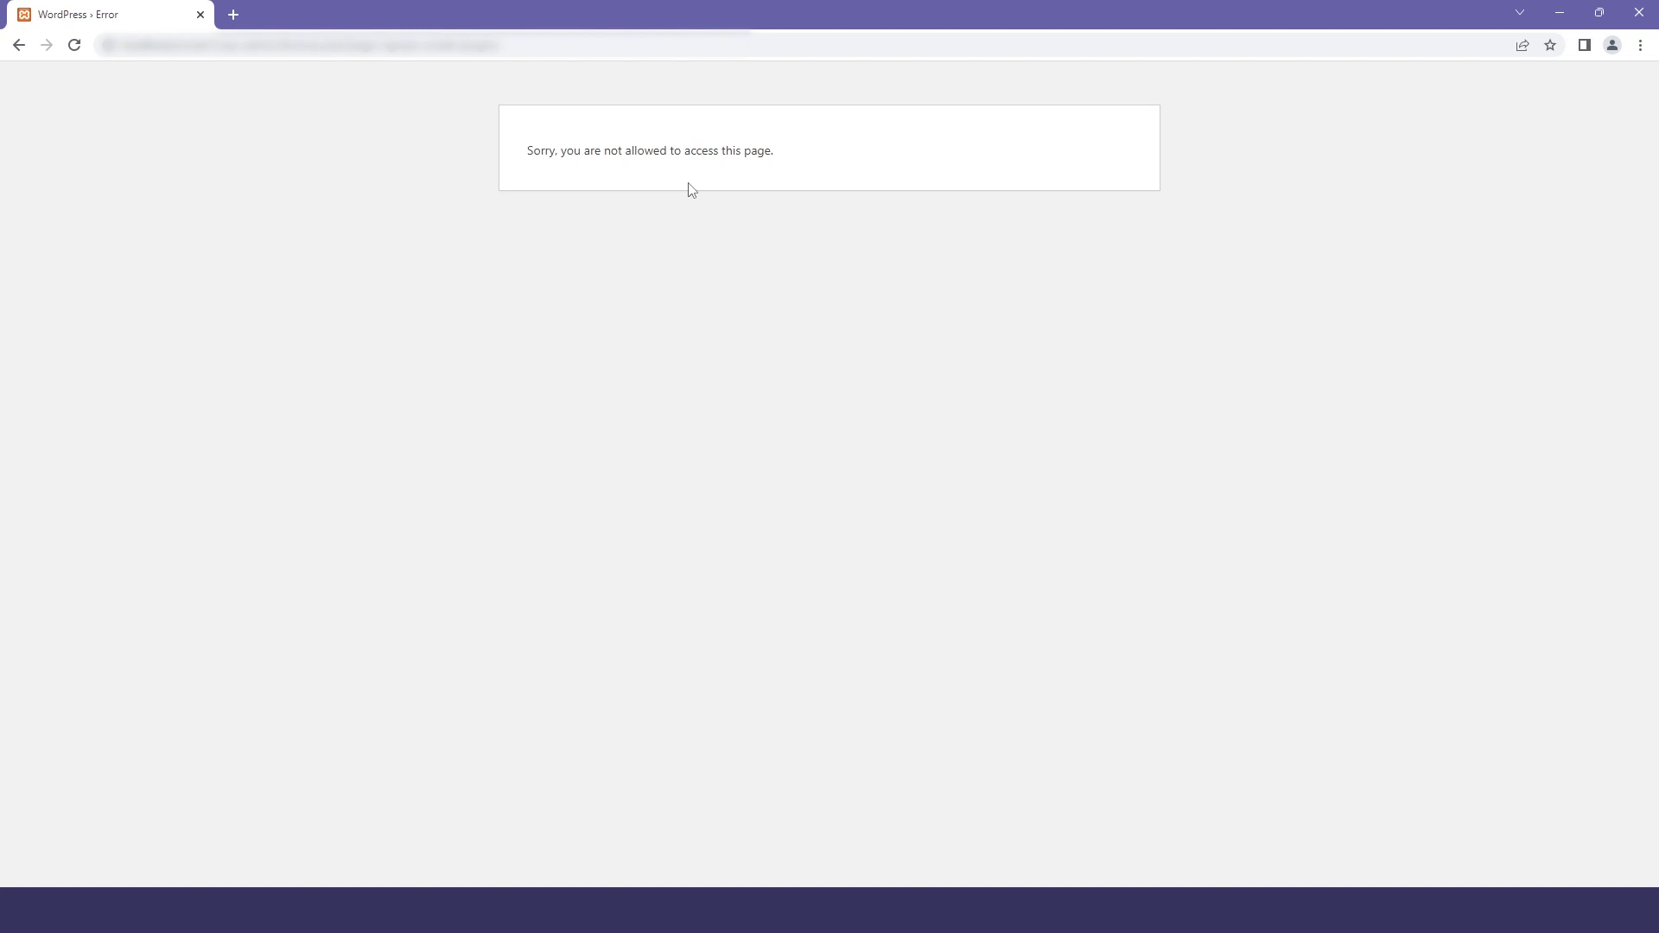
pyautogui.click(20, 56)
pyautogui.click(21, 52)
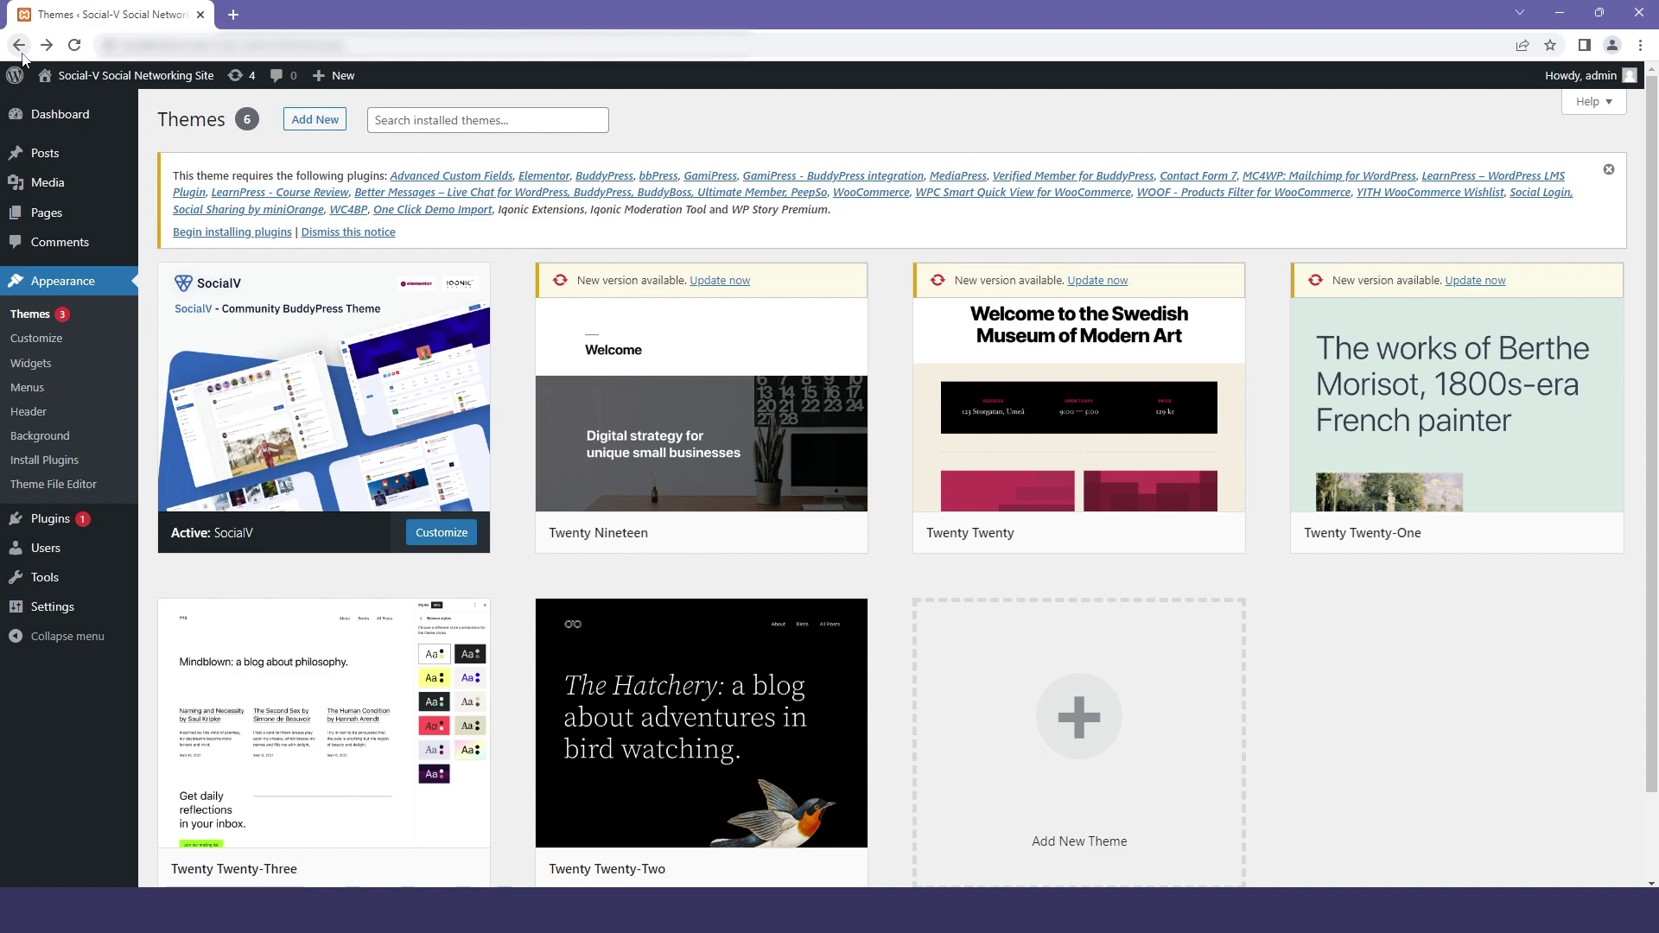
pyautogui.click(7, 337)
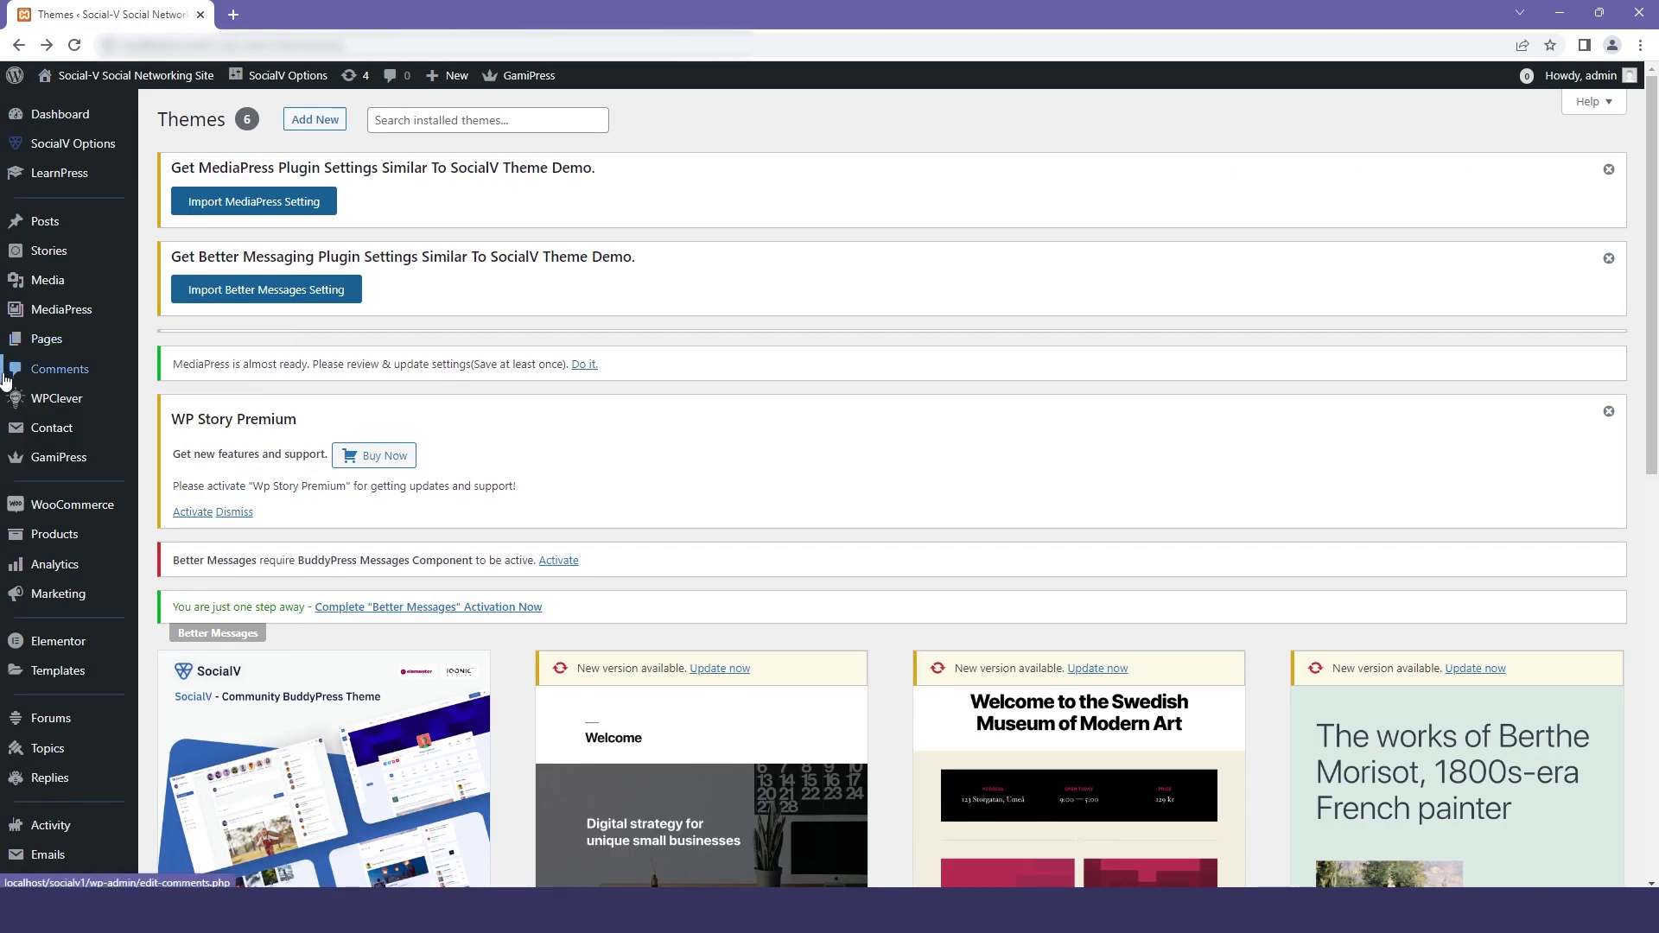
pyautogui.scroll(-6, 17, 363)
pyautogui.scroll(1, 31, 399)
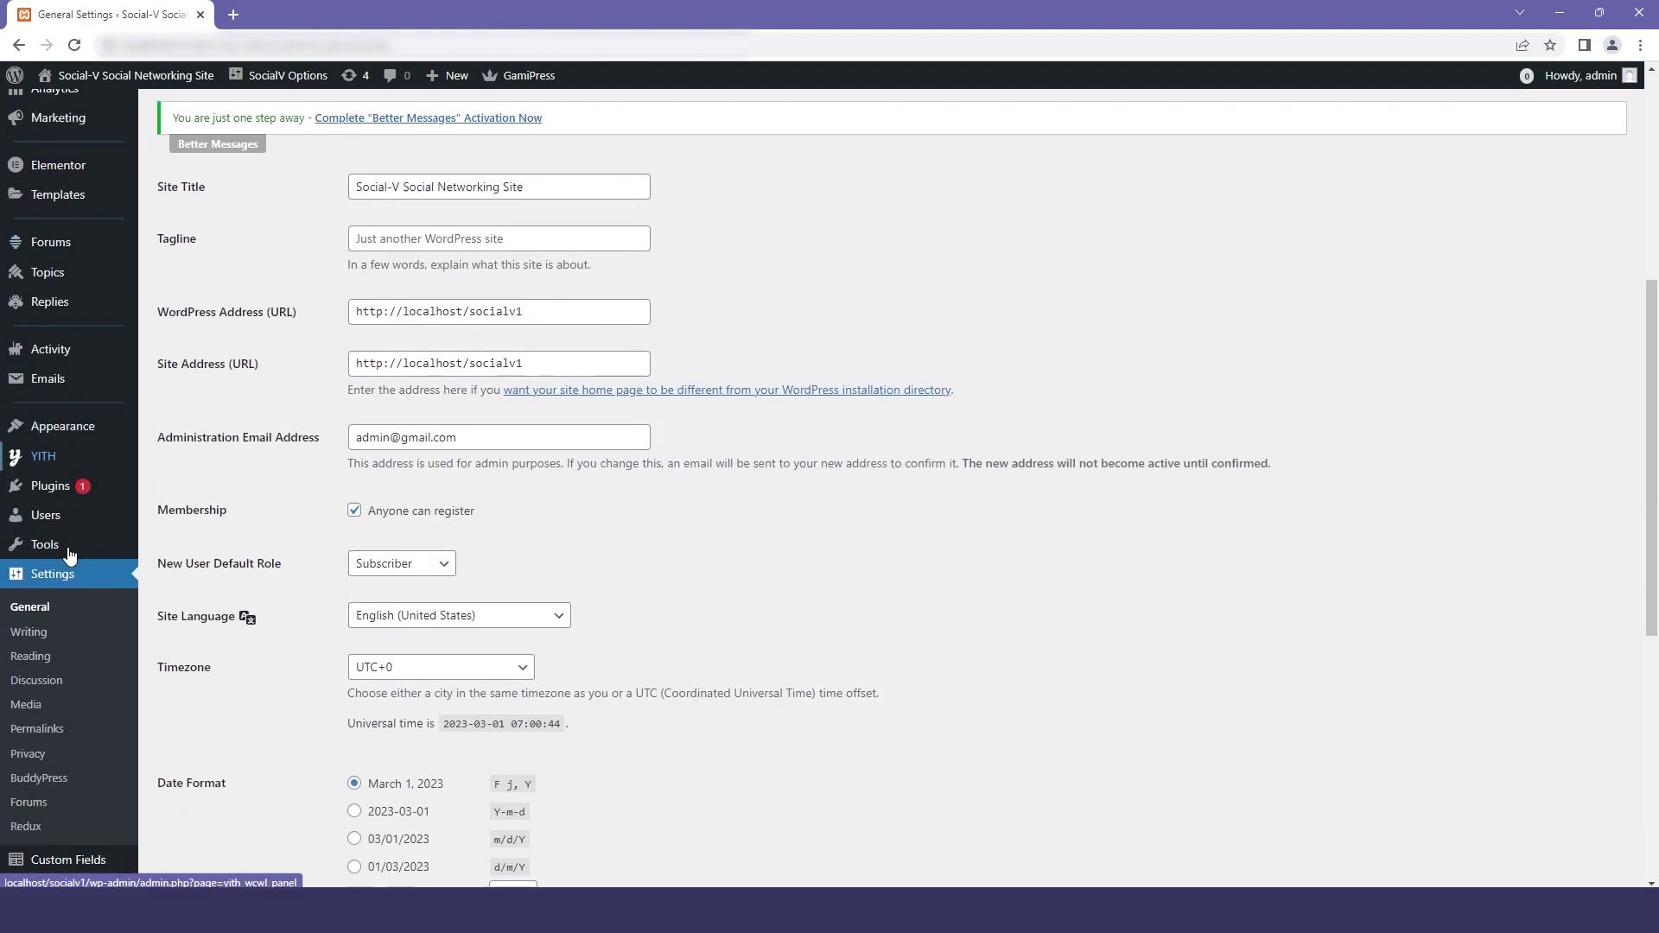
pyautogui.scroll(-3, 62, 566)
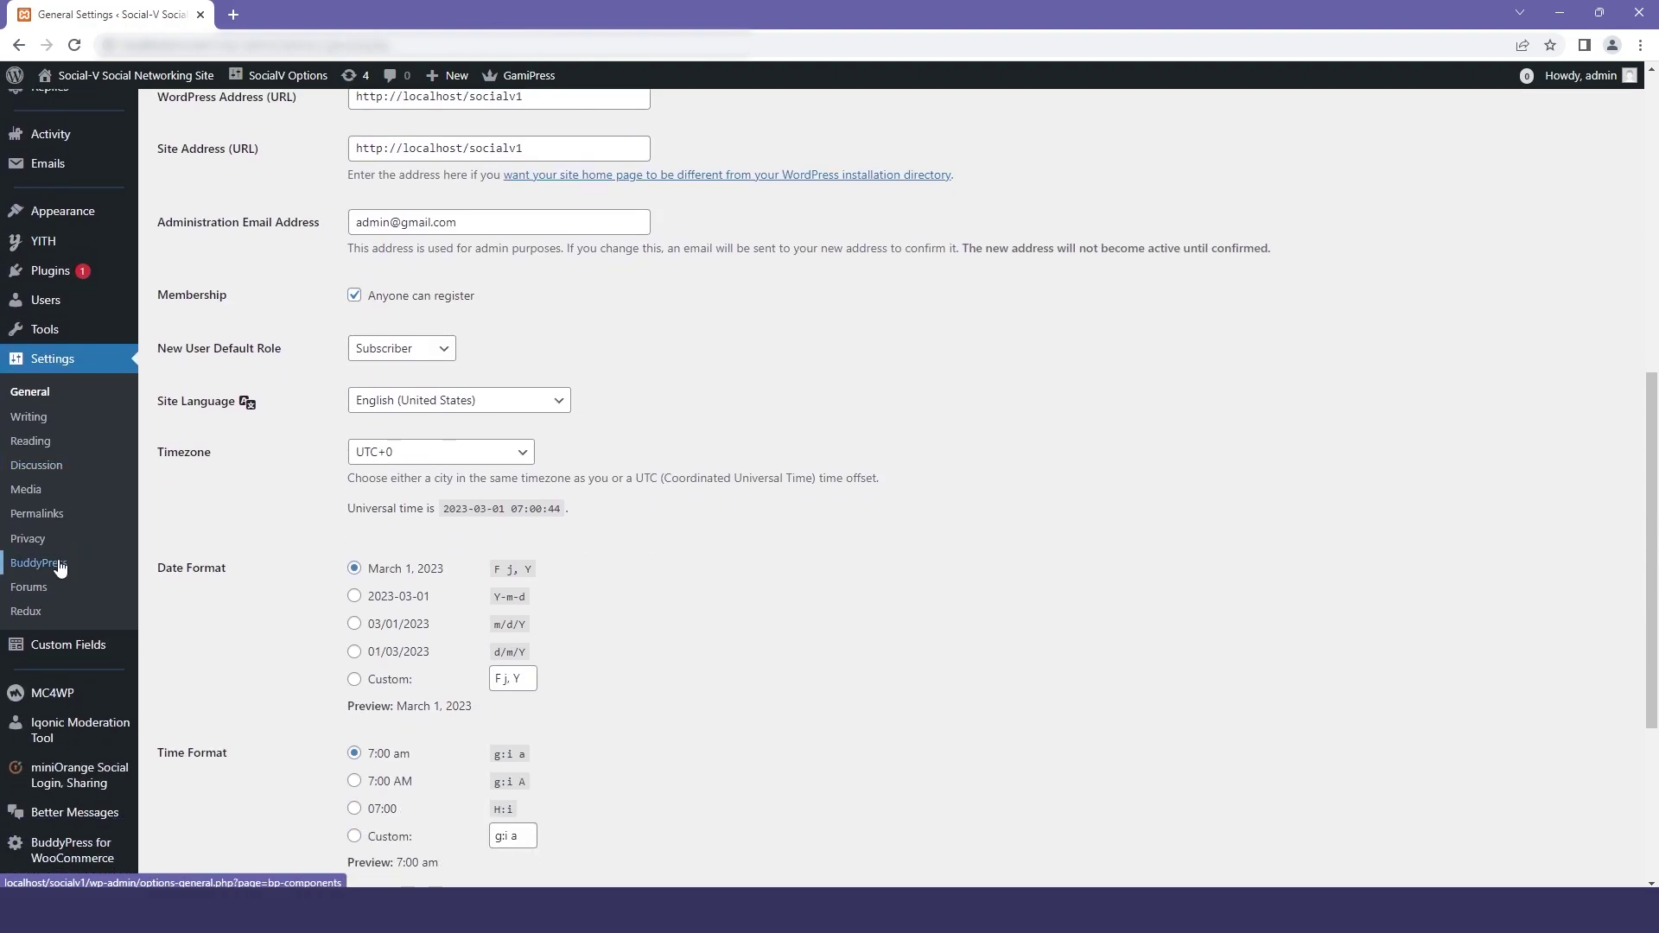
# - Tick all ten BuddyPress components in Components settings and save
pyautogui.click(61, 566)
pyautogui.scroll(1, 61, 566)
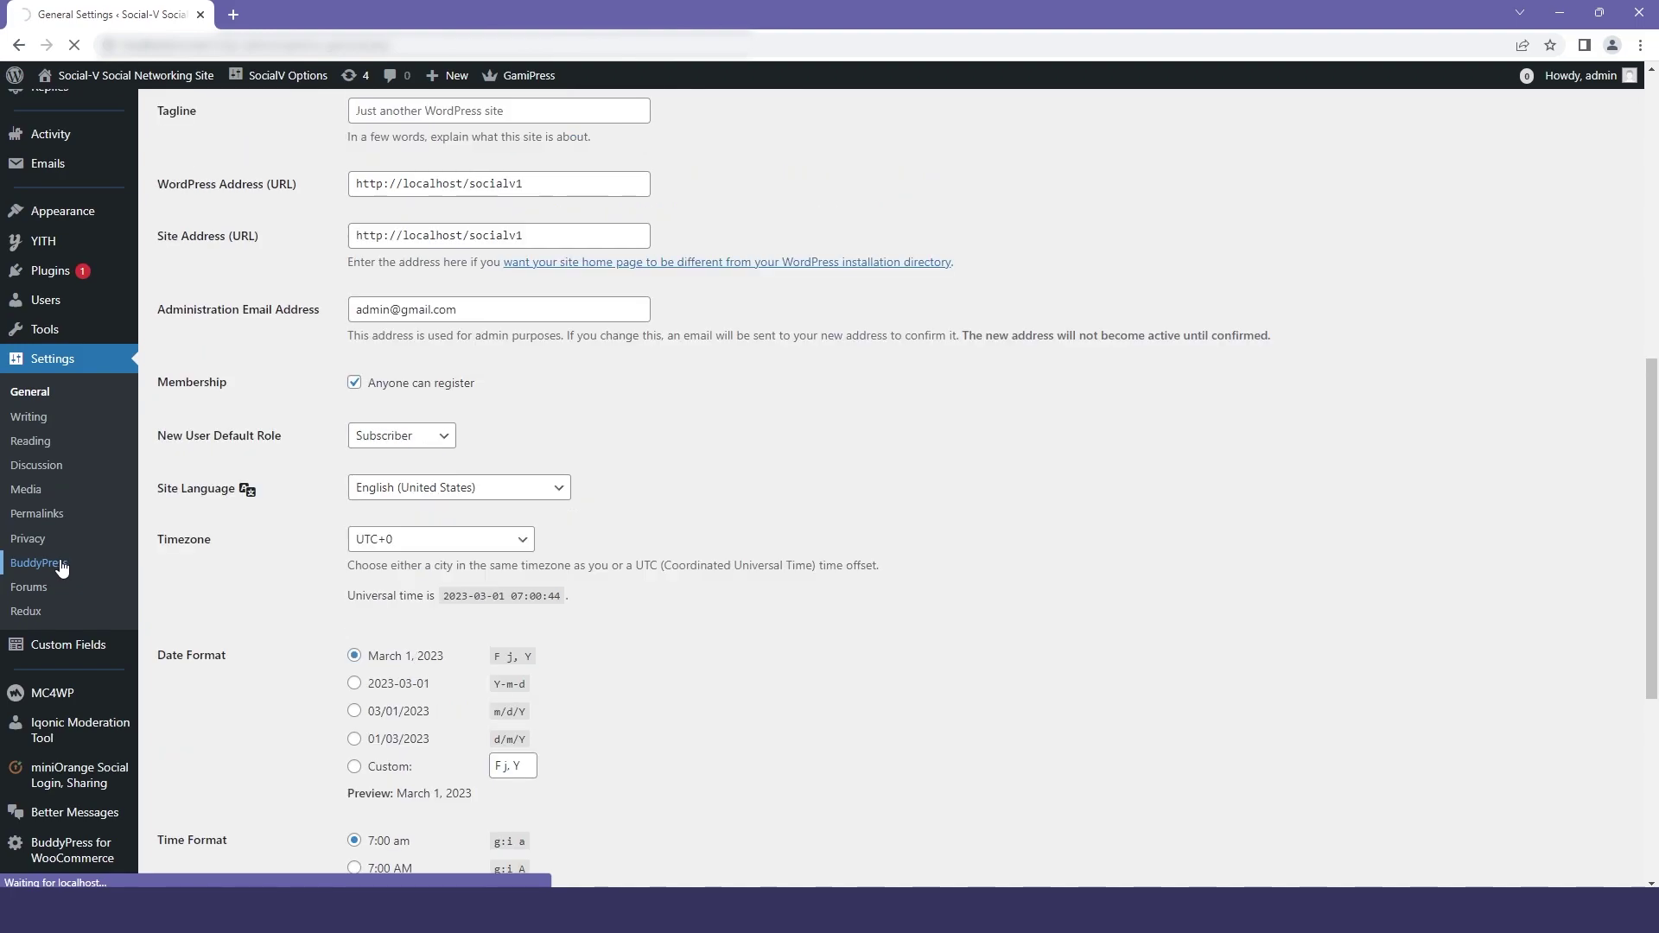
pyautogui.scroll(-5, 623, 439)
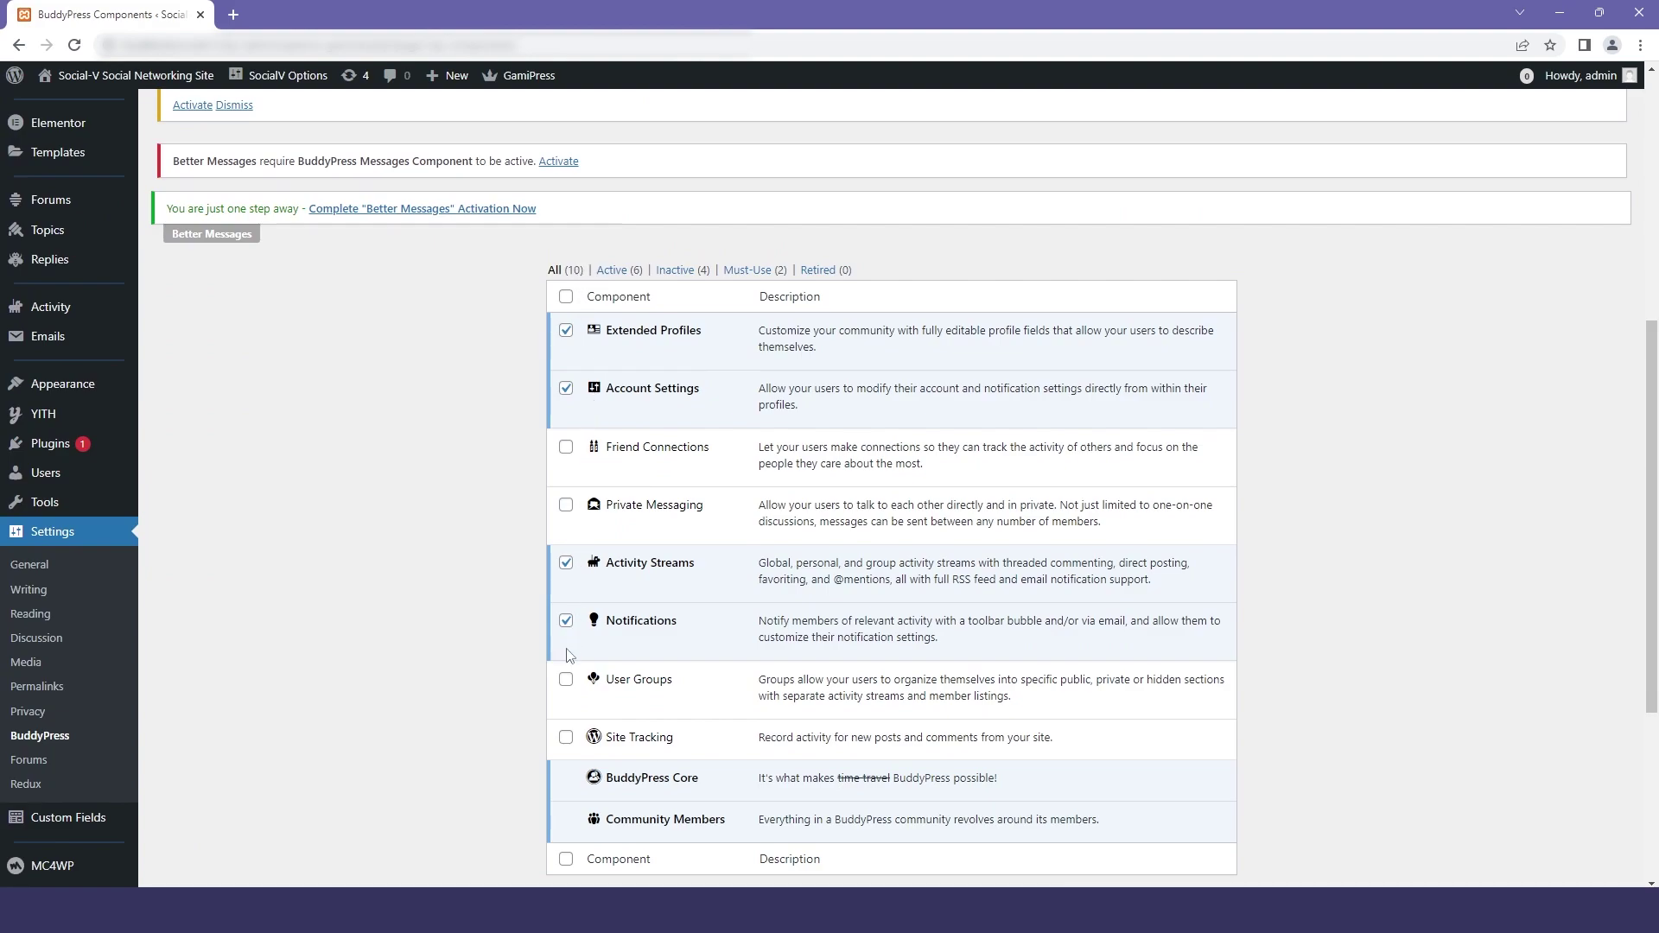
pyautogui.scroll(1, 527, 444)
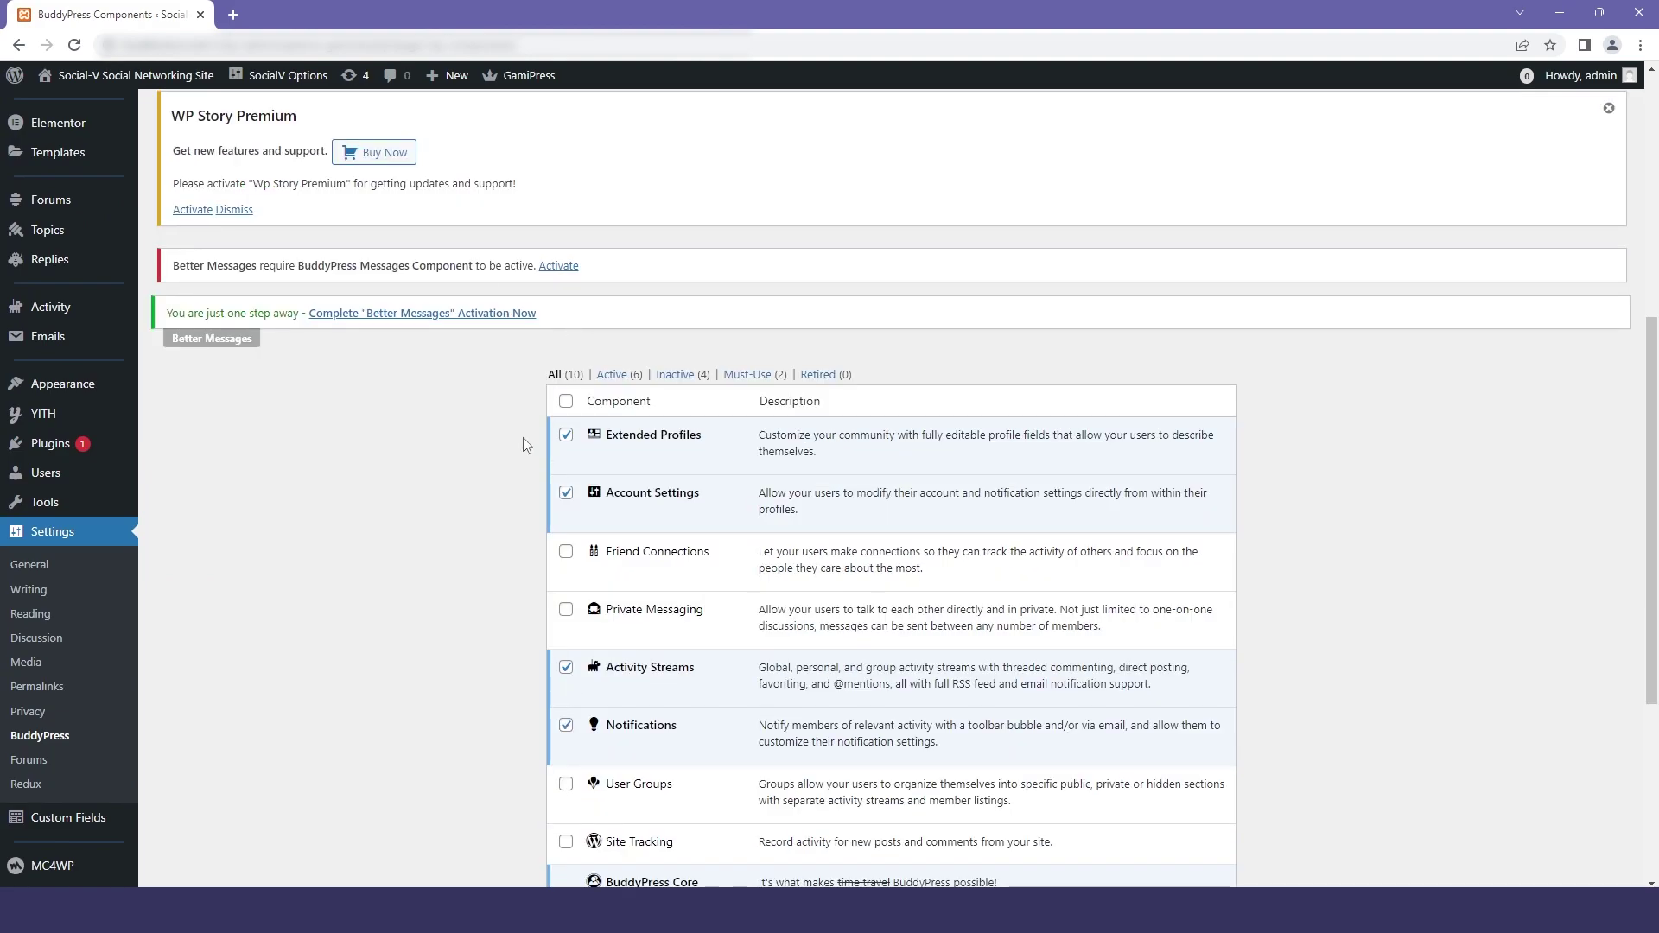
pyautogui.click(566, 401)
pyautogui.scroll(-4, 567, 403)
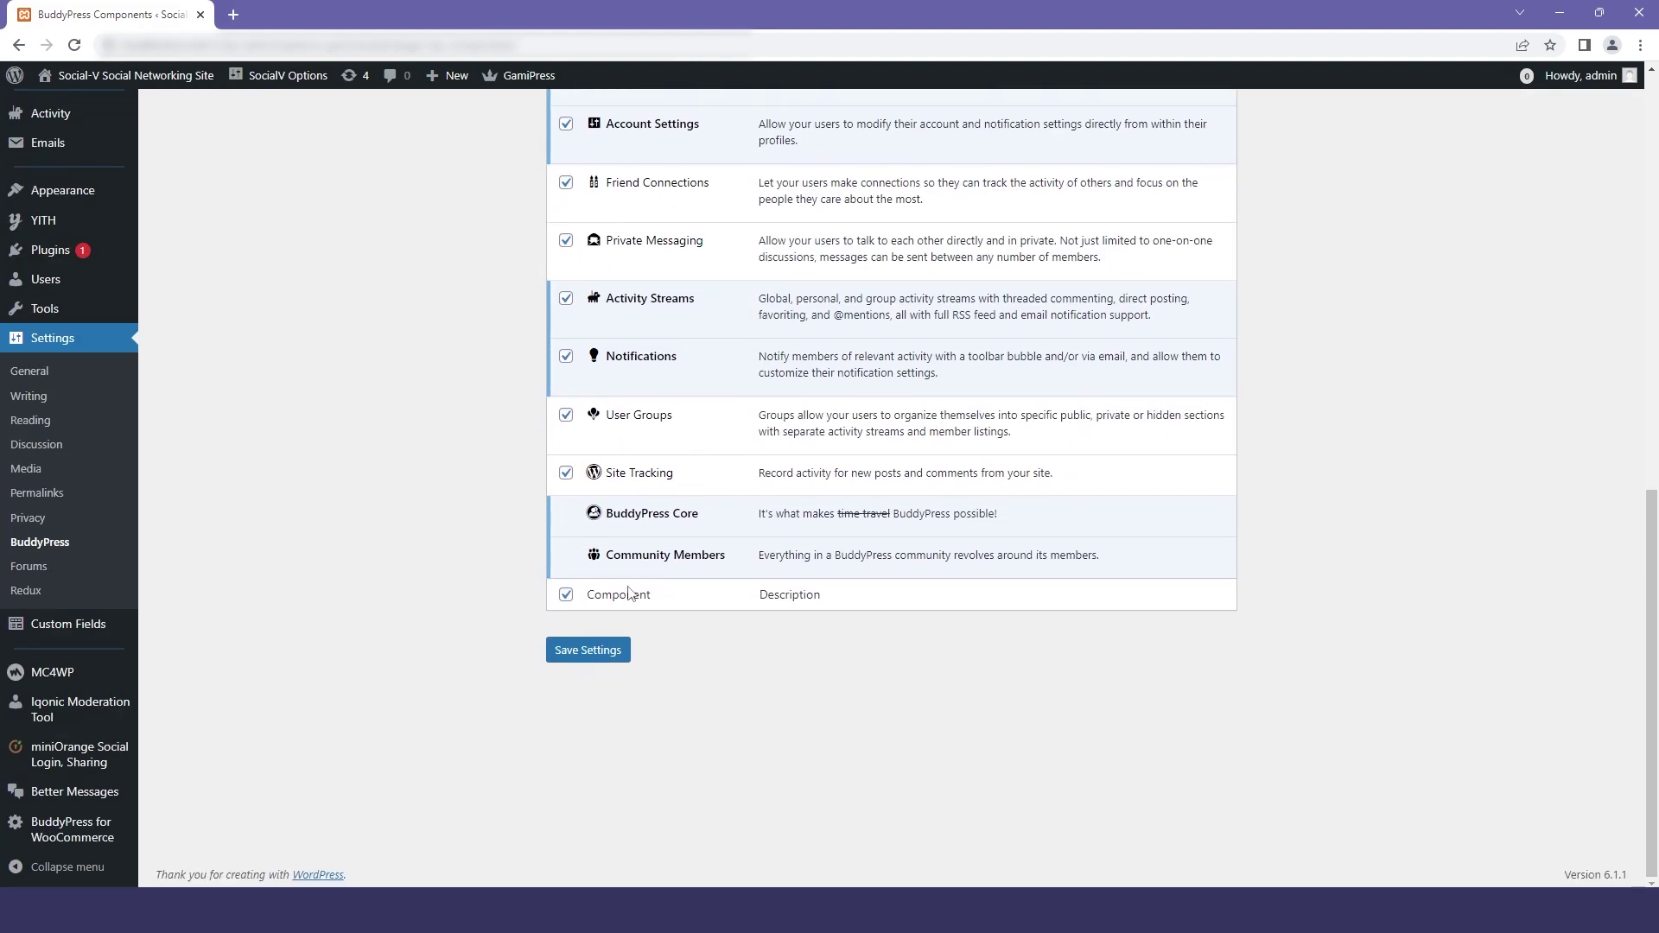
pyautogui.click(593, 650)
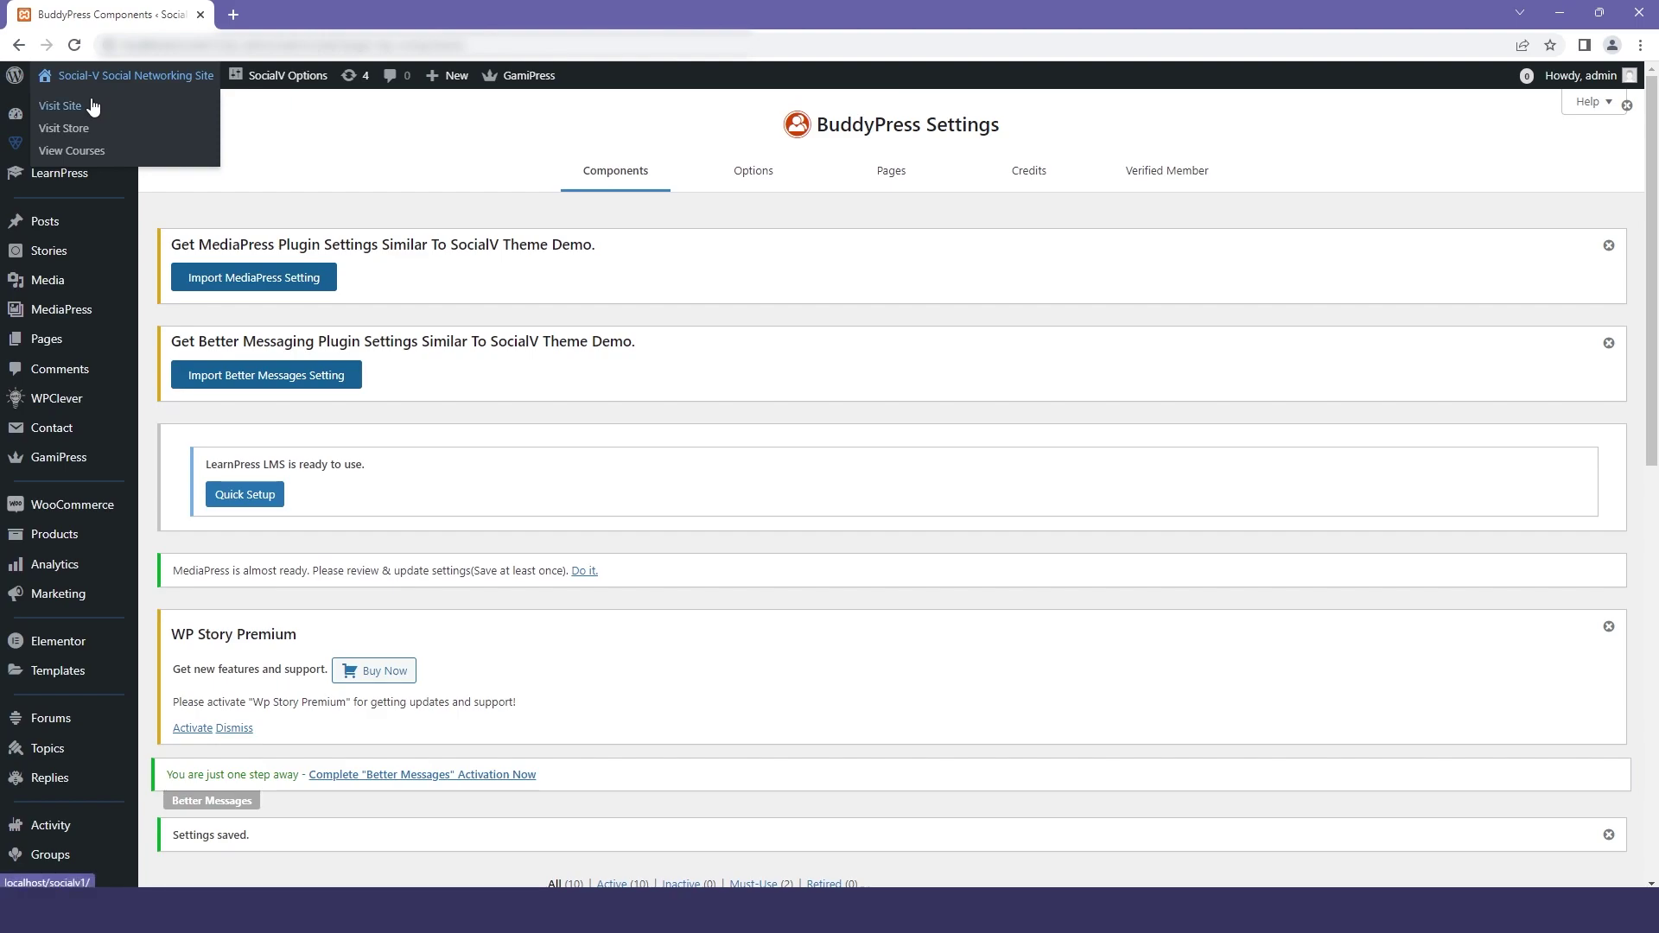
pyautogui.rightClick(92, 105)
pyautogui.click(160, 116)
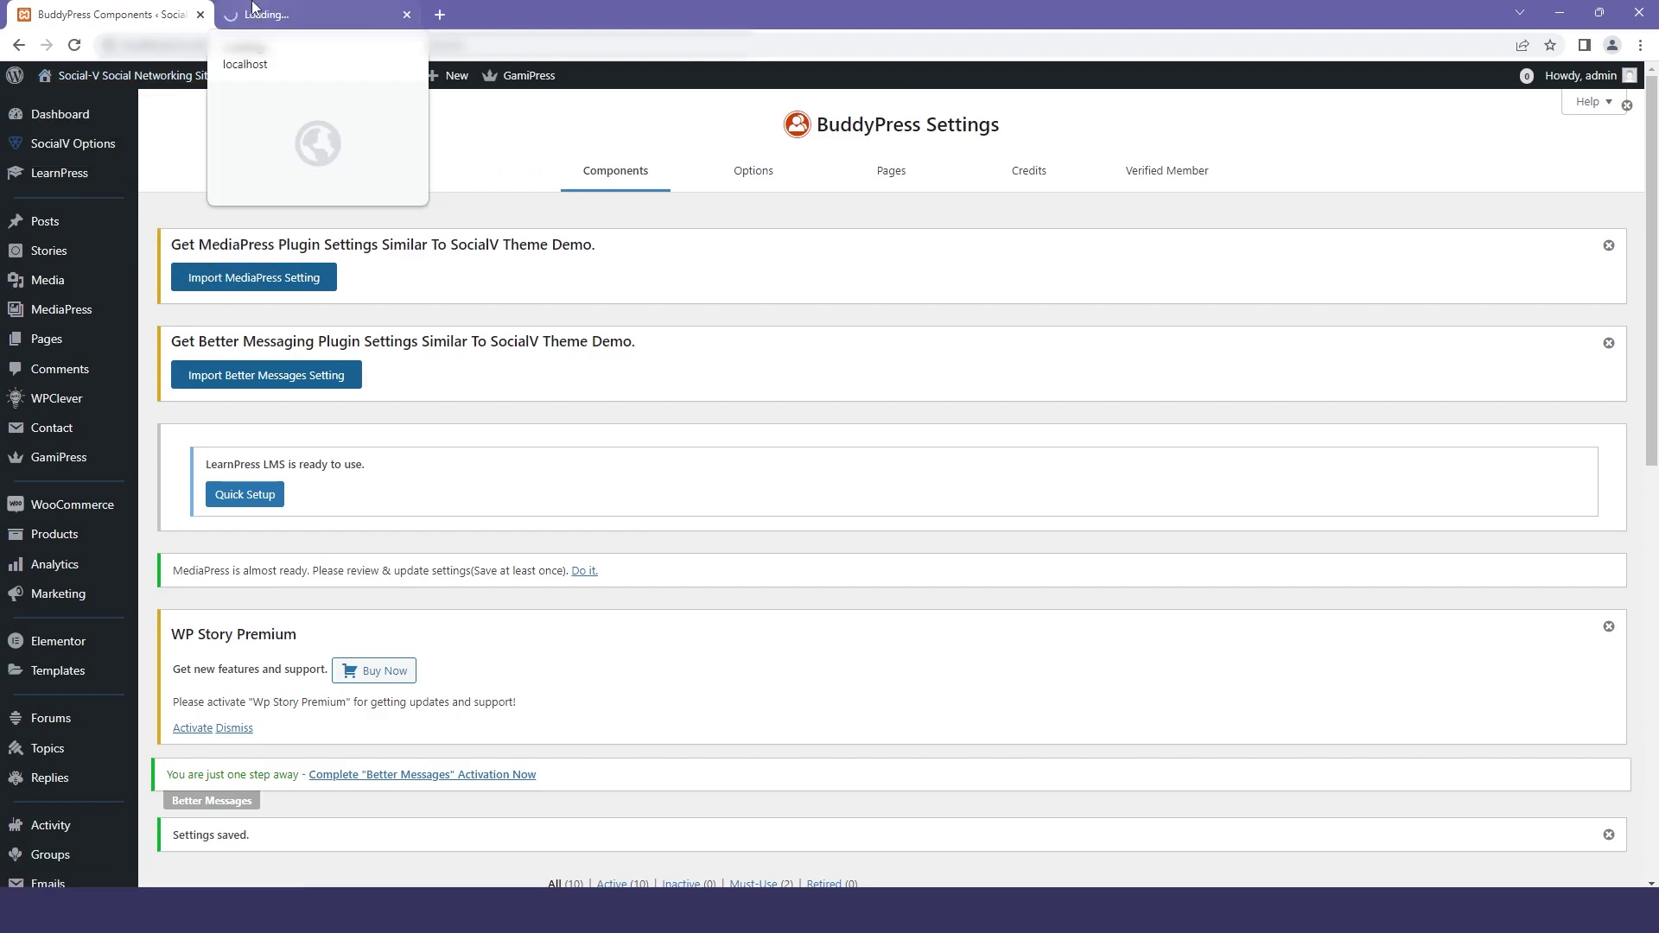
pyautogui.click(320, 15)
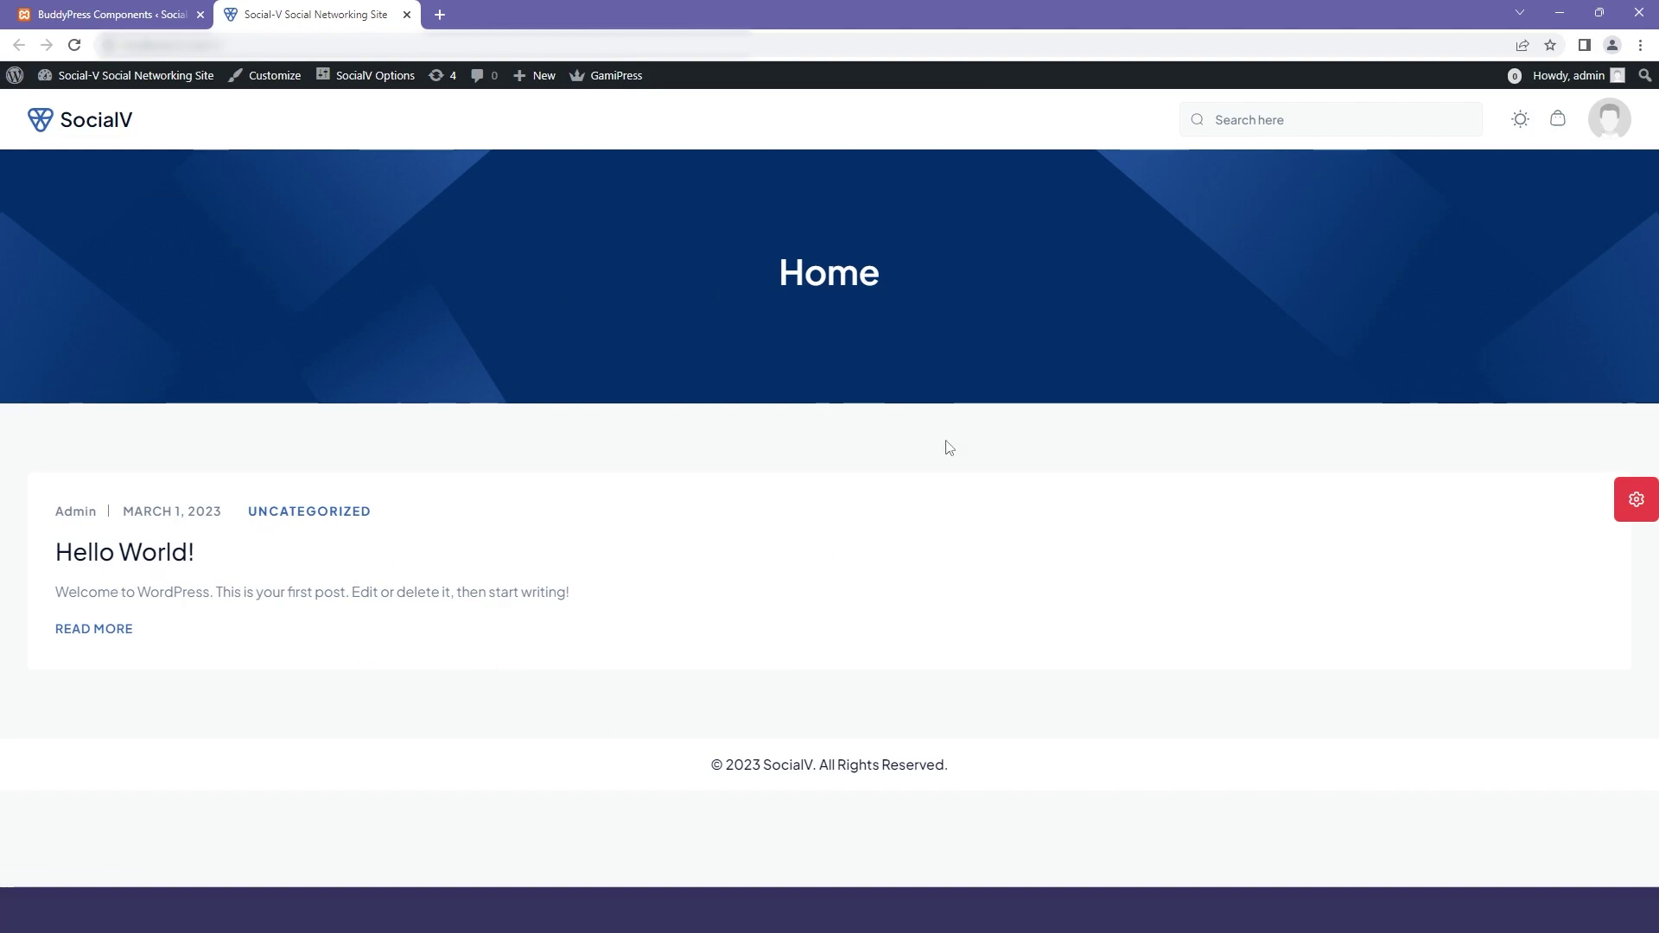
pyautogui.click(407, 15)
pyautogui.moveTo(105, 263)
pyautogui.scroll(-4, 60, 605)
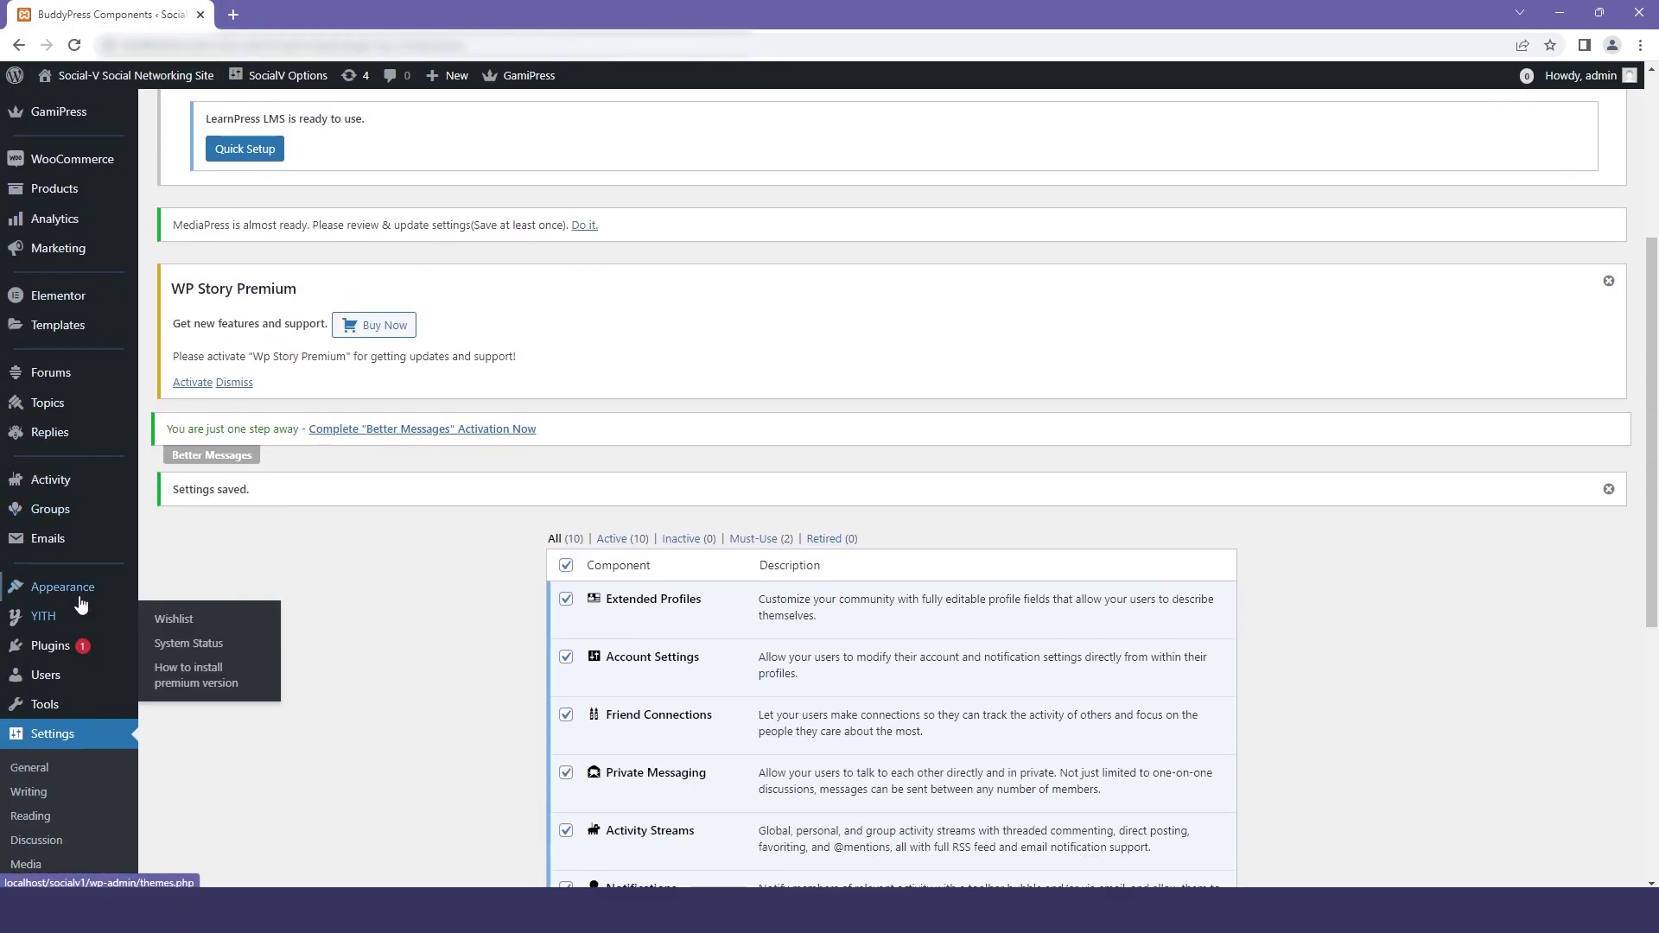
# - Run Import Demo Data with Continue & Import until 'Import Complete!' appears
pyautogui.moveTo(60, 587)
pyautogui.click(223, 765)
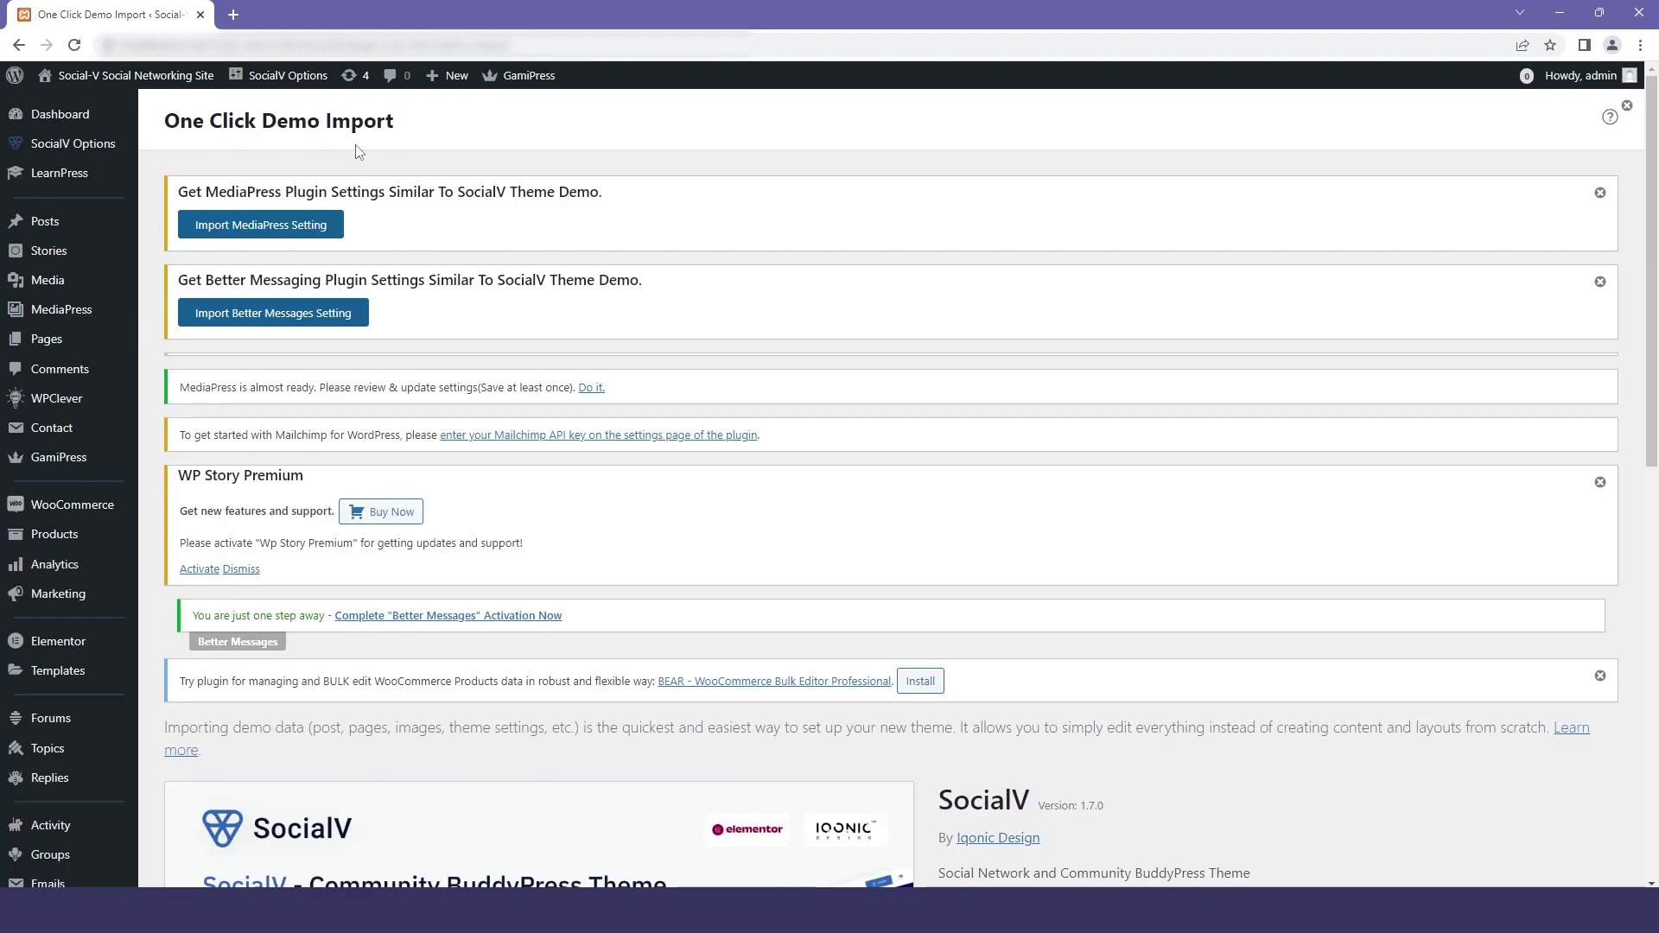
pyautogui.scroll(-2, 387, 679)
pyautogui.scroll(-6, 402, 657)
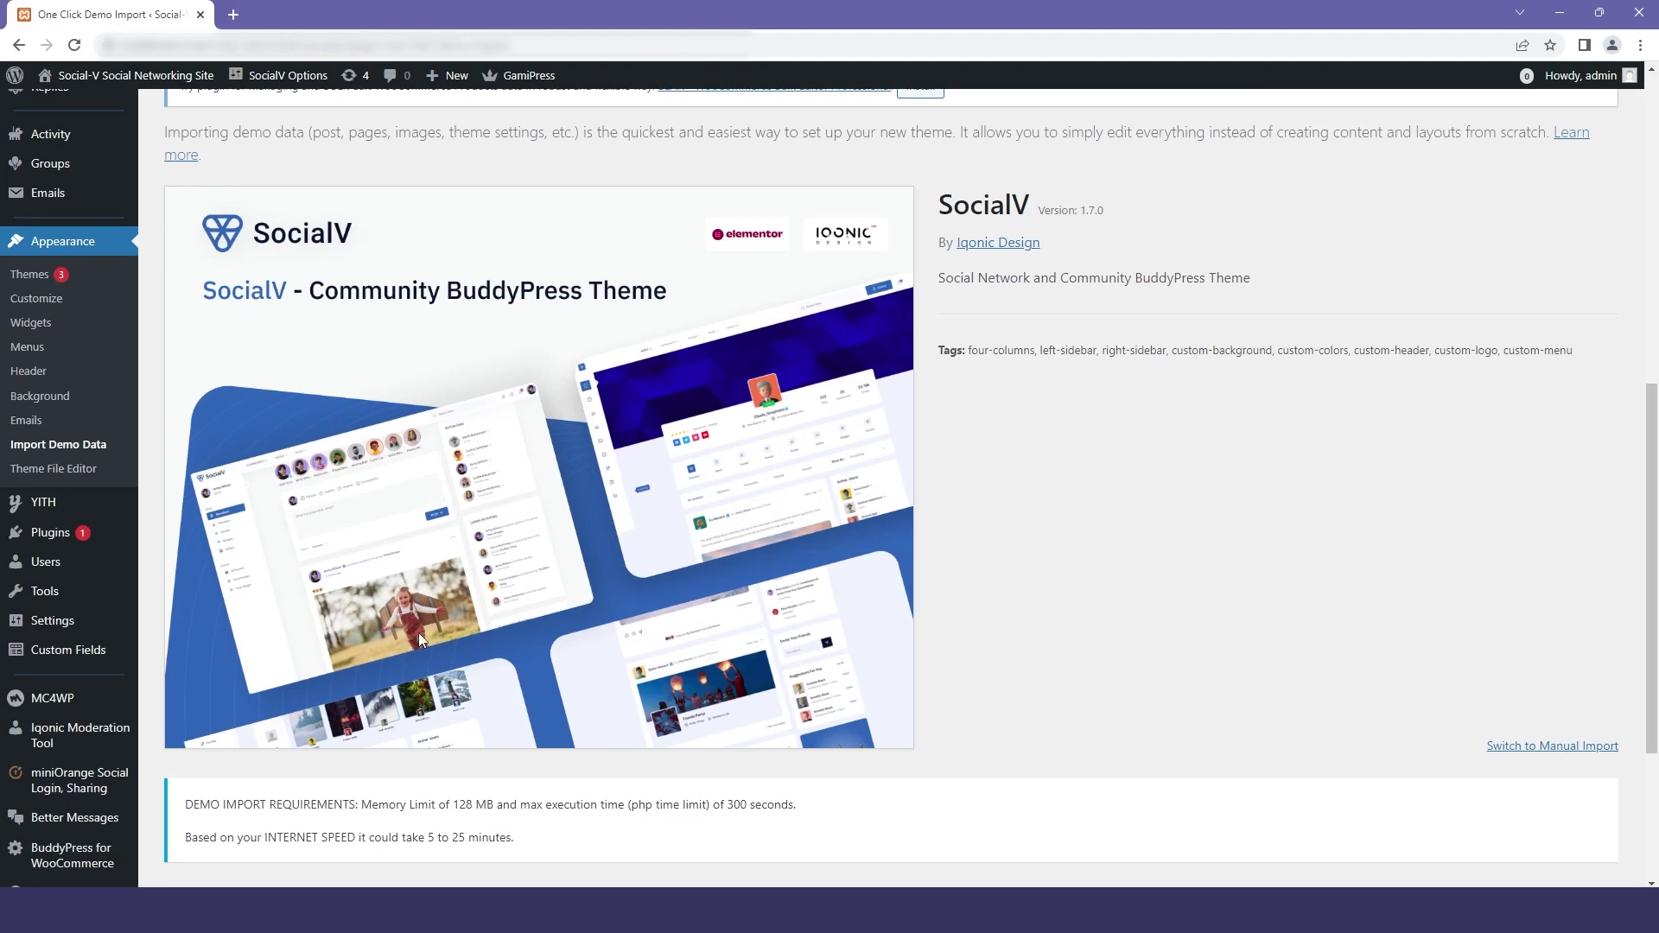
pyautogui.scroll(-2, 673, 713)
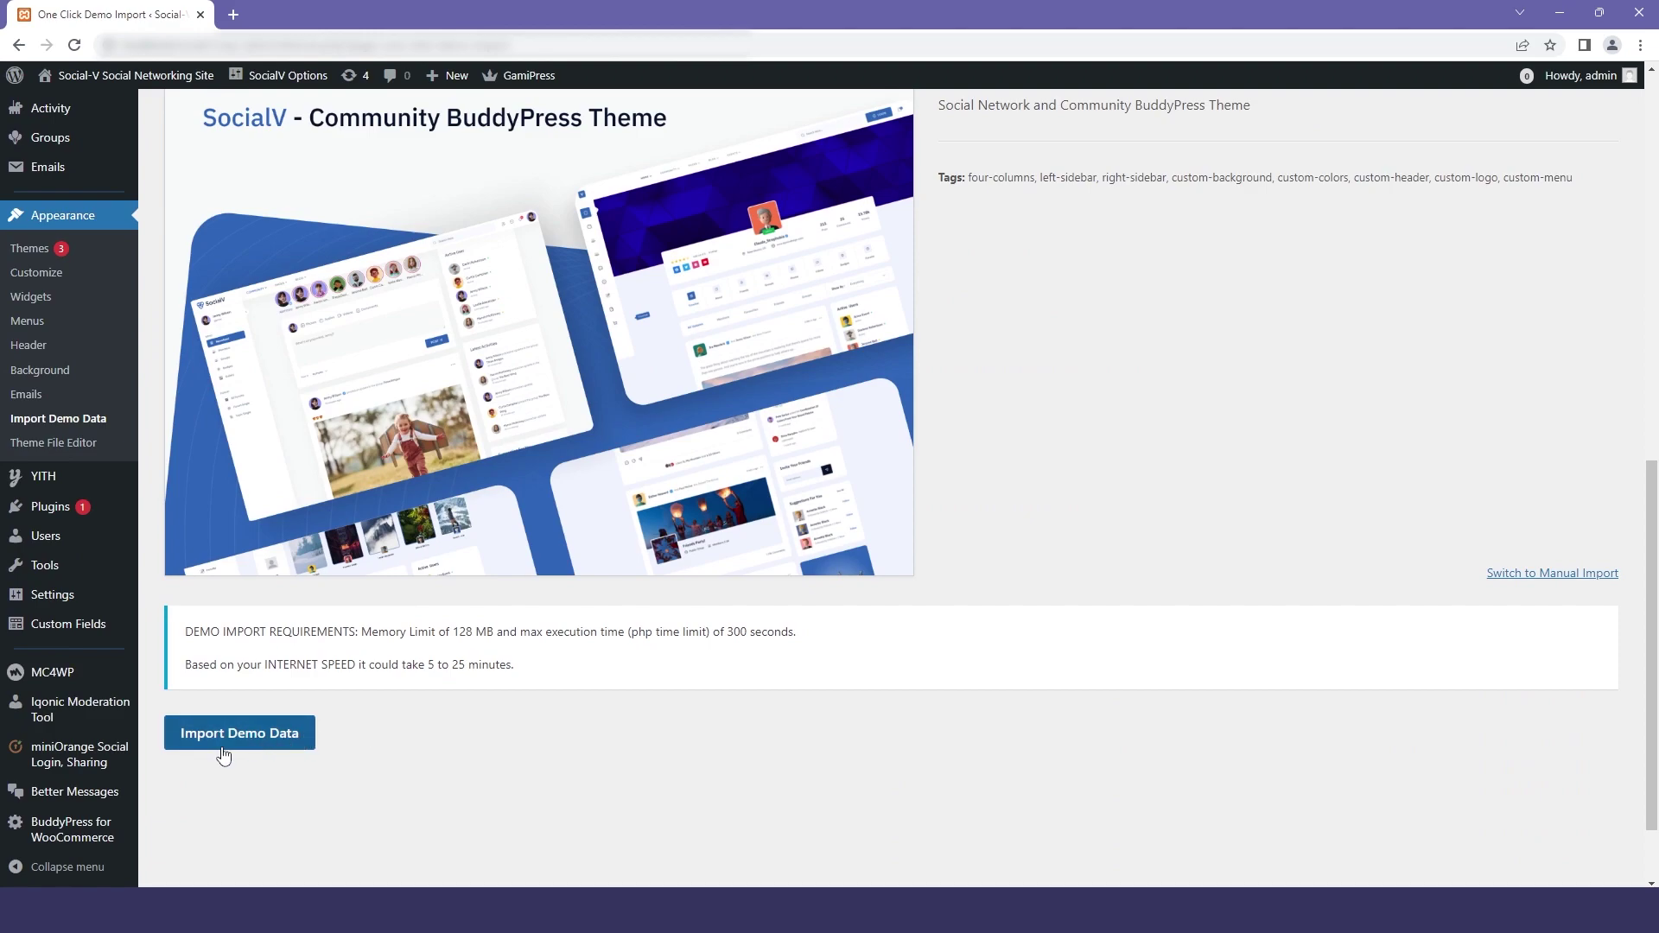
pyautogui.click(276, 745)
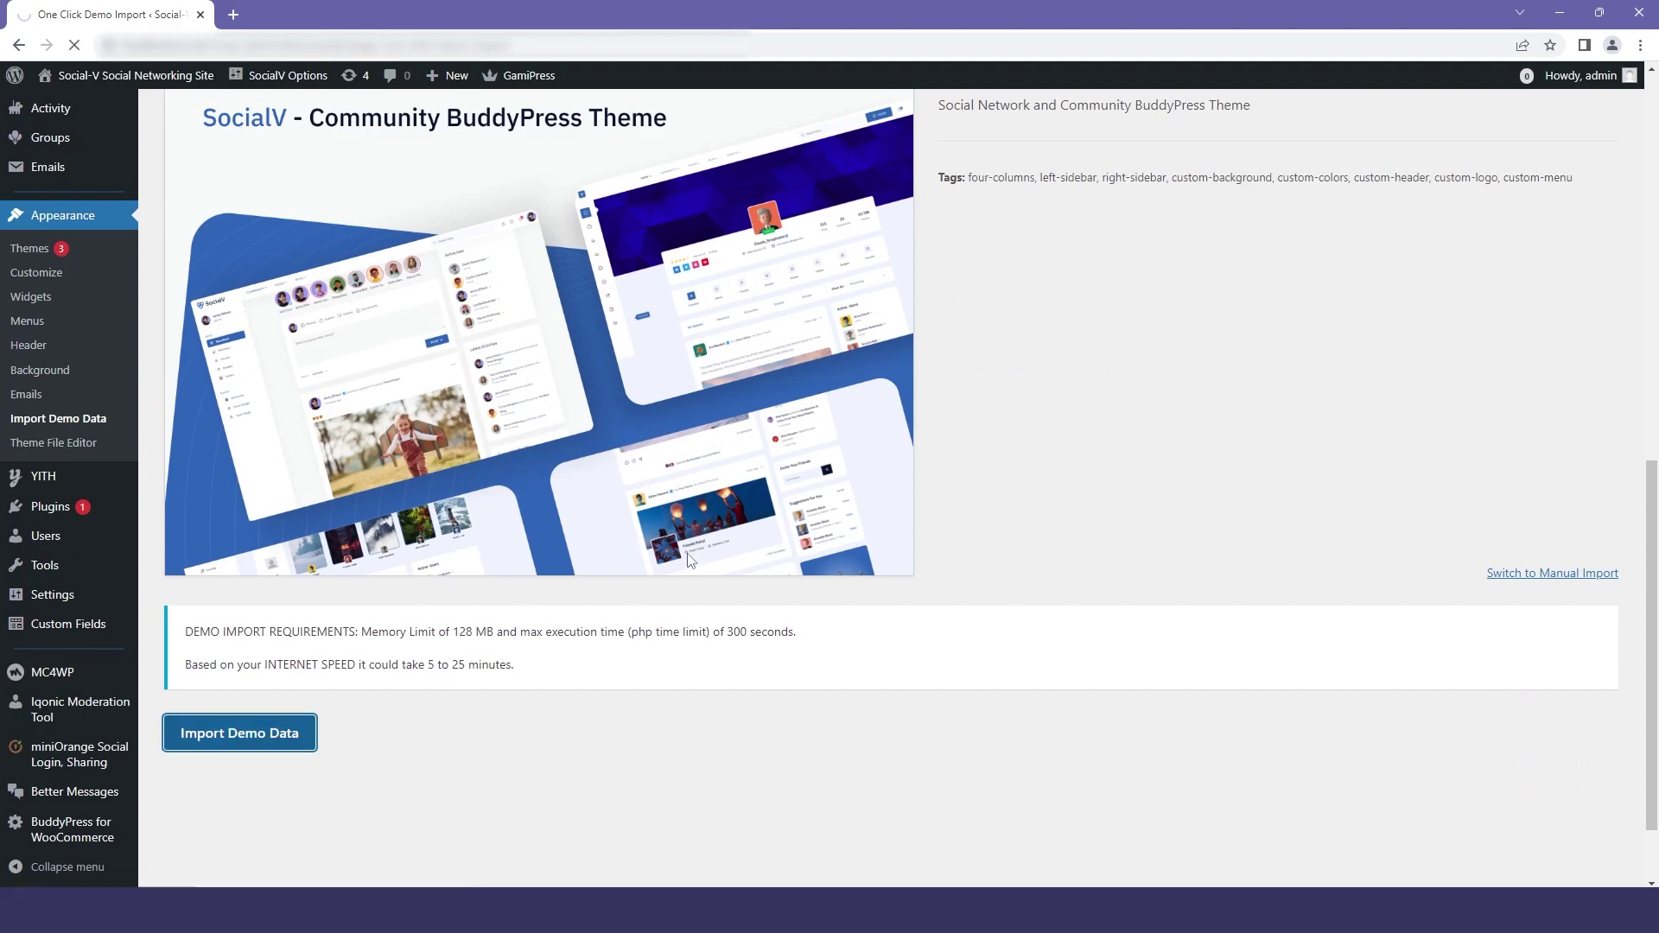
pyautogui.scroll(-8, 756, 540)
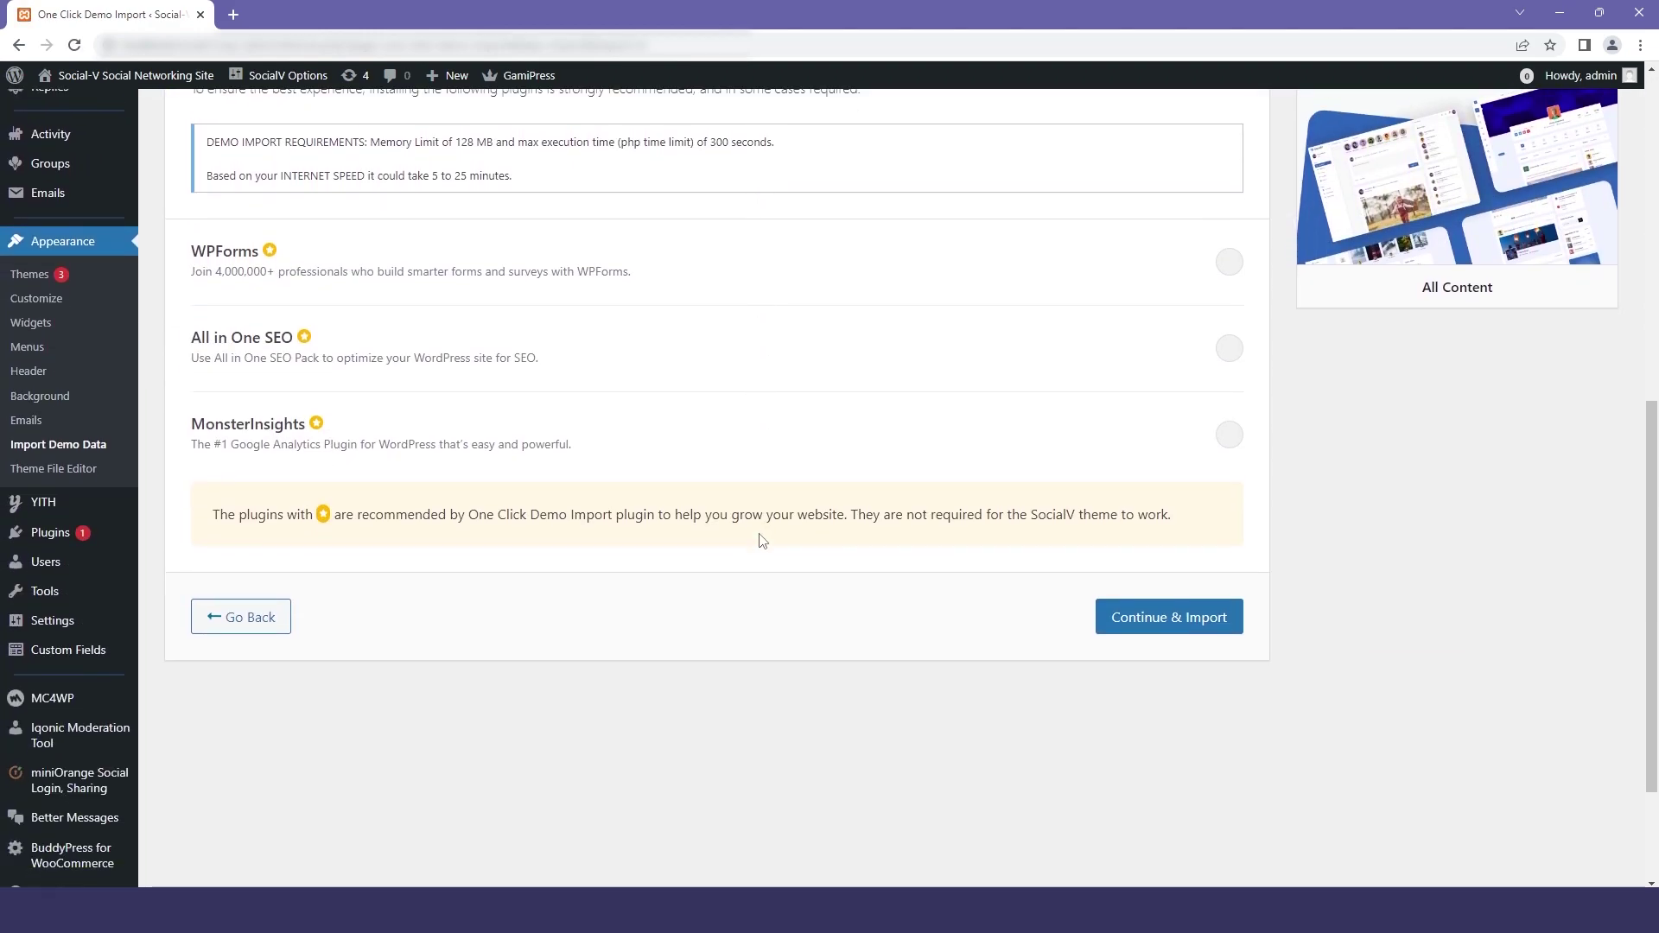
pyautogui.click(1163, 624)
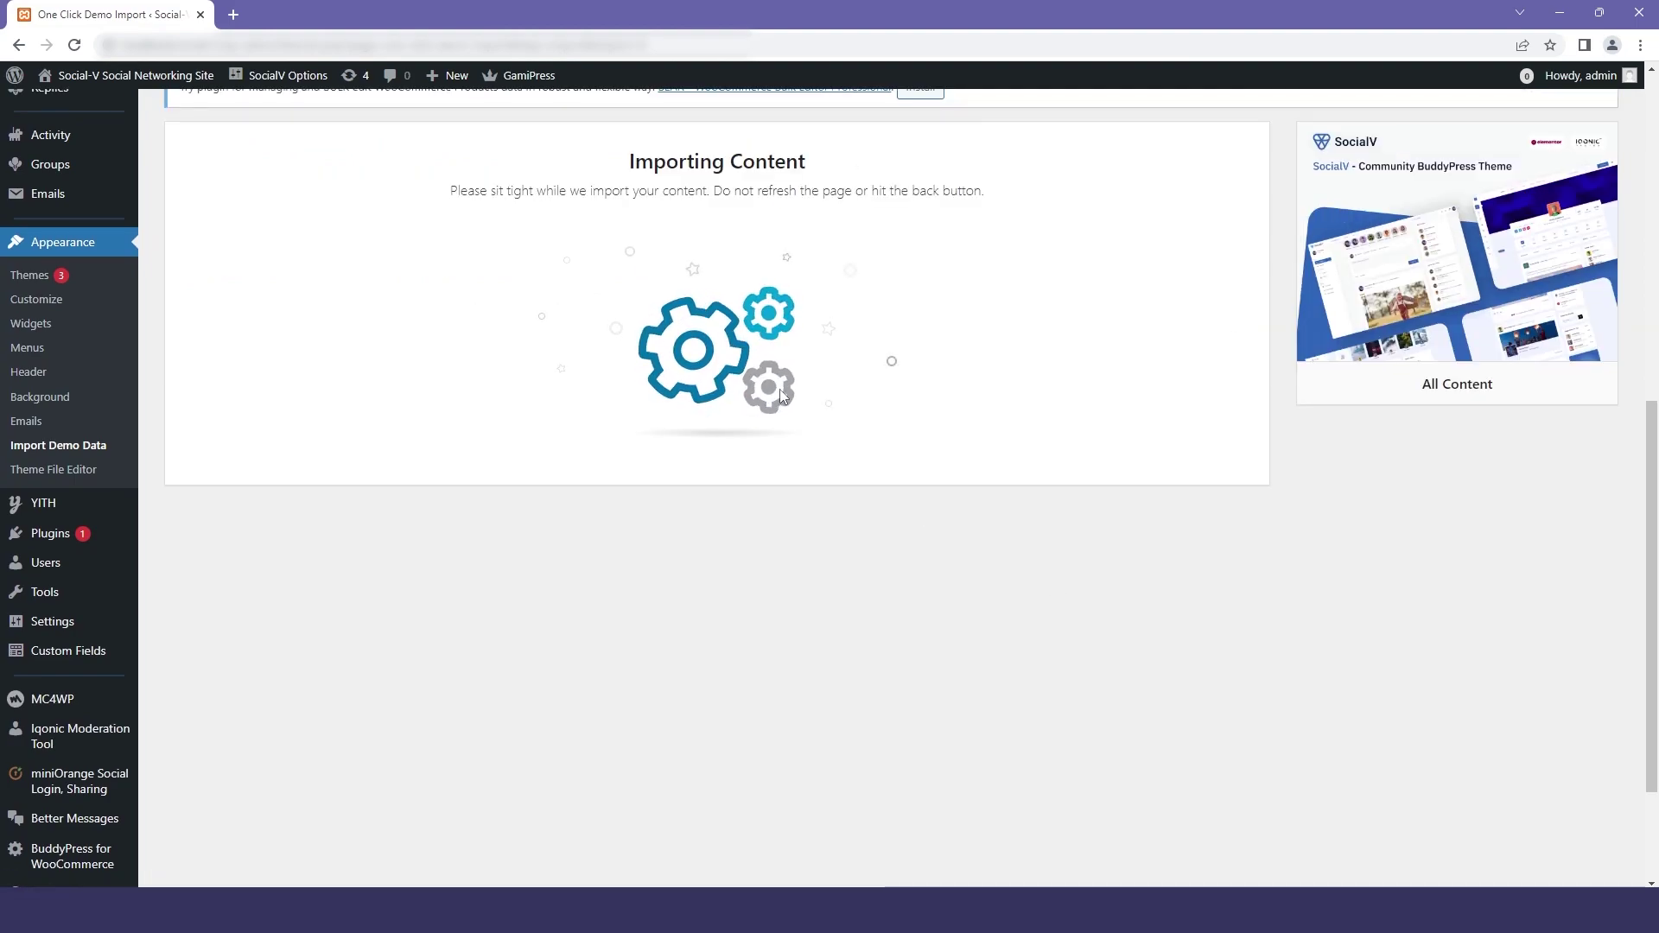
pyautogui.scroll(7, 933, 511)
pyautogui.scroll(-5, 933, 511)
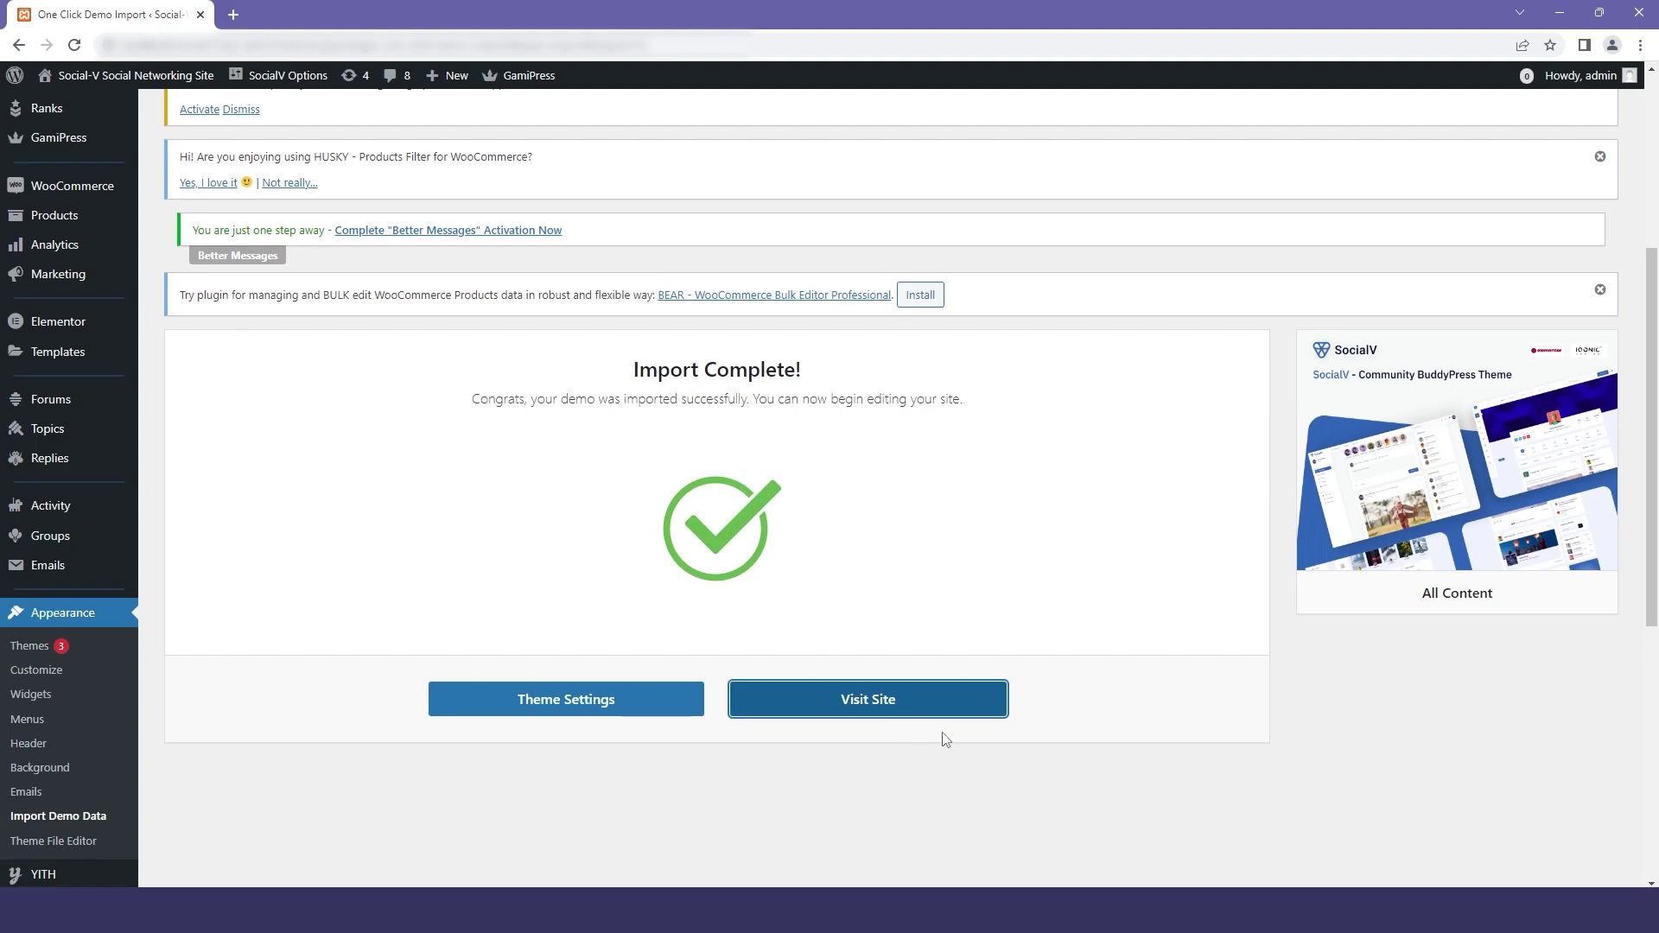
pyautogui.rightClick(919, 721)
# - Open the SocialV site in a new tab and browse its demo activity feed
pyautogui.click(993, 561)
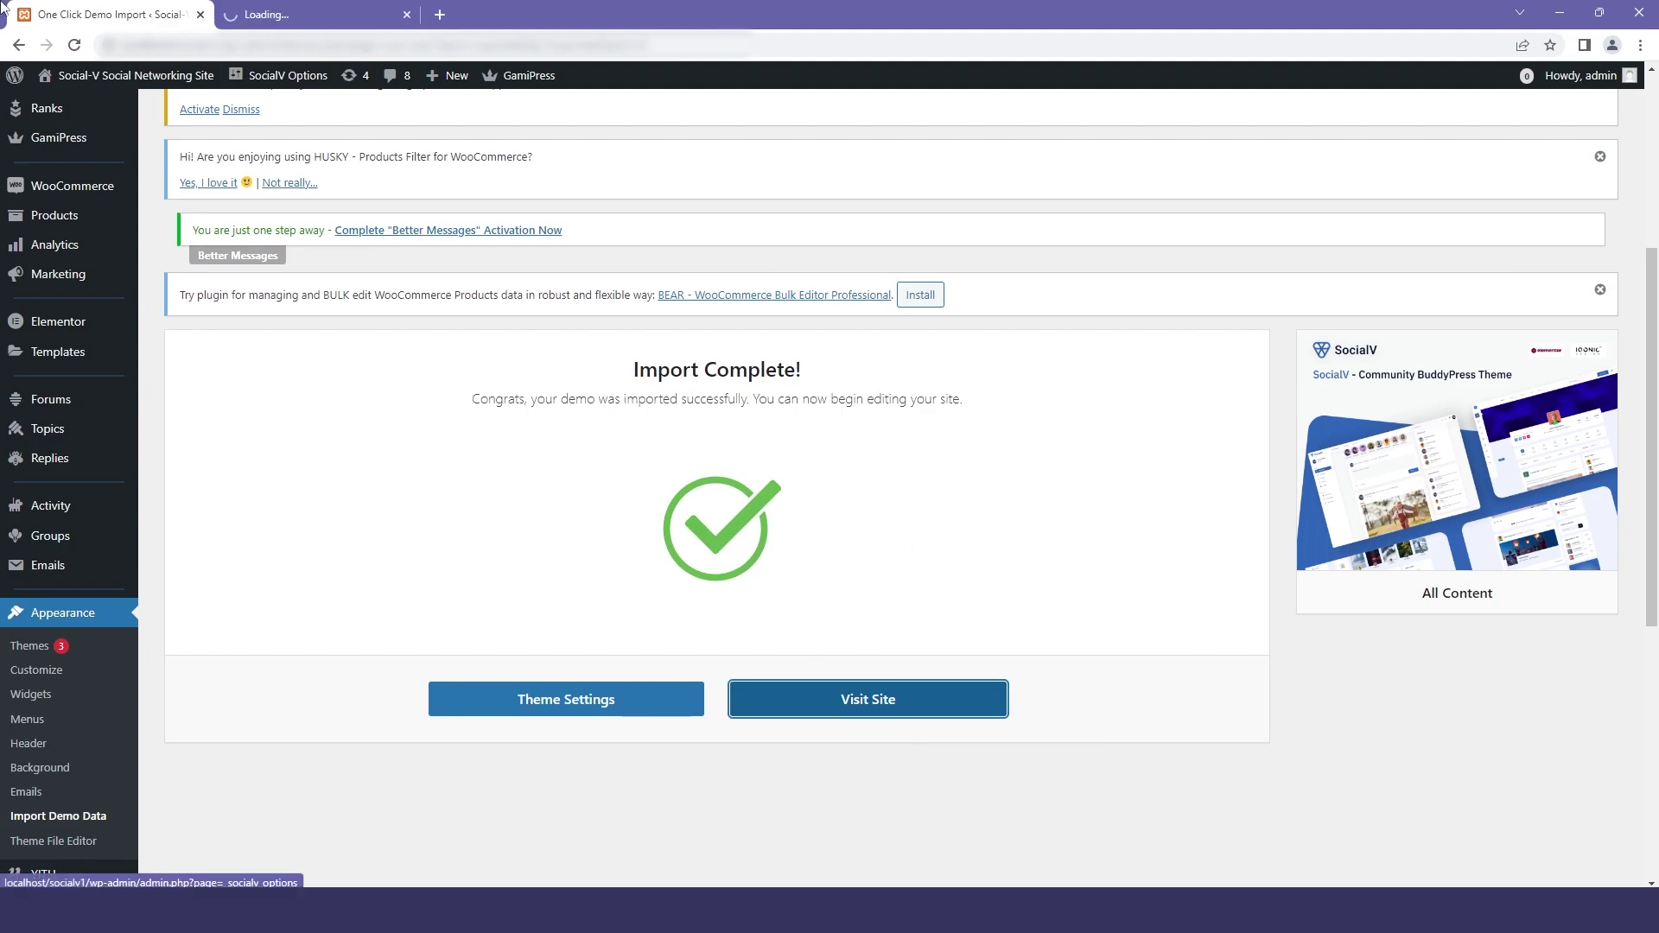
pyautogui.click(293, 15)
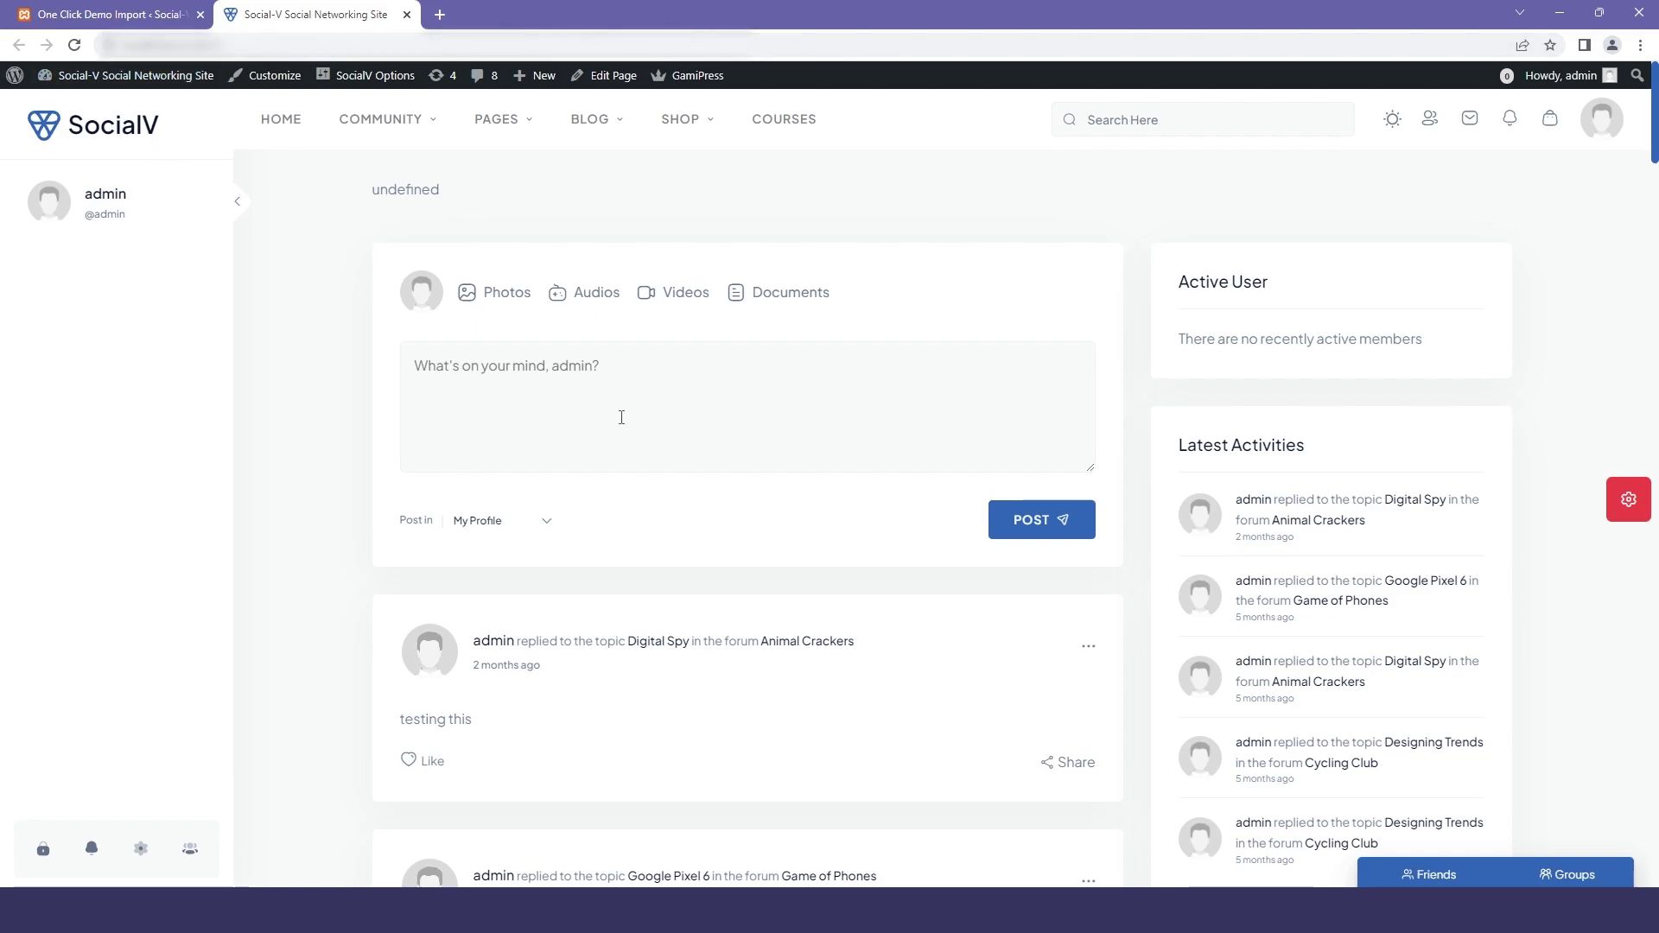
pyautogui.scroll(-12, 621, 417)
pyautogui.scroll(-12, 615, 431)
pyautogui.scroll(-12, 617, 434)
pyautogui.scroll(-2, 621, 452)
pyautogui.scroll(8, 627, 493)
pyautogui.scroll(15, 651, 509)
pyautogui.scroll(15, 651, 509)
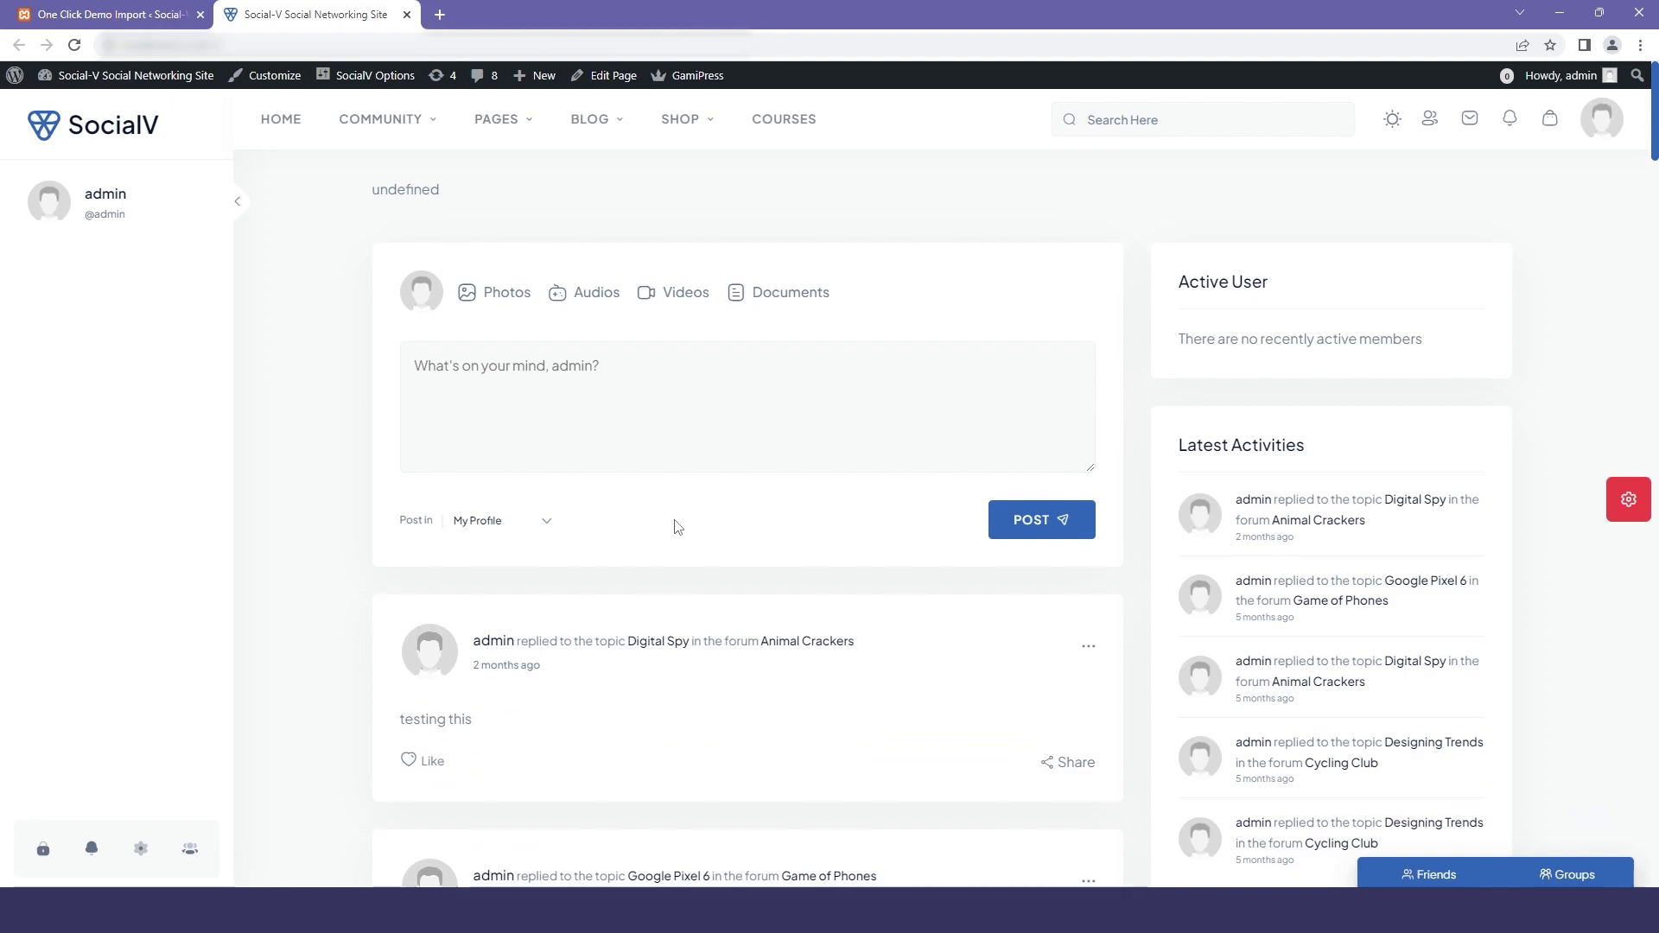
pyautogui.scroll(-2, 678, 527)
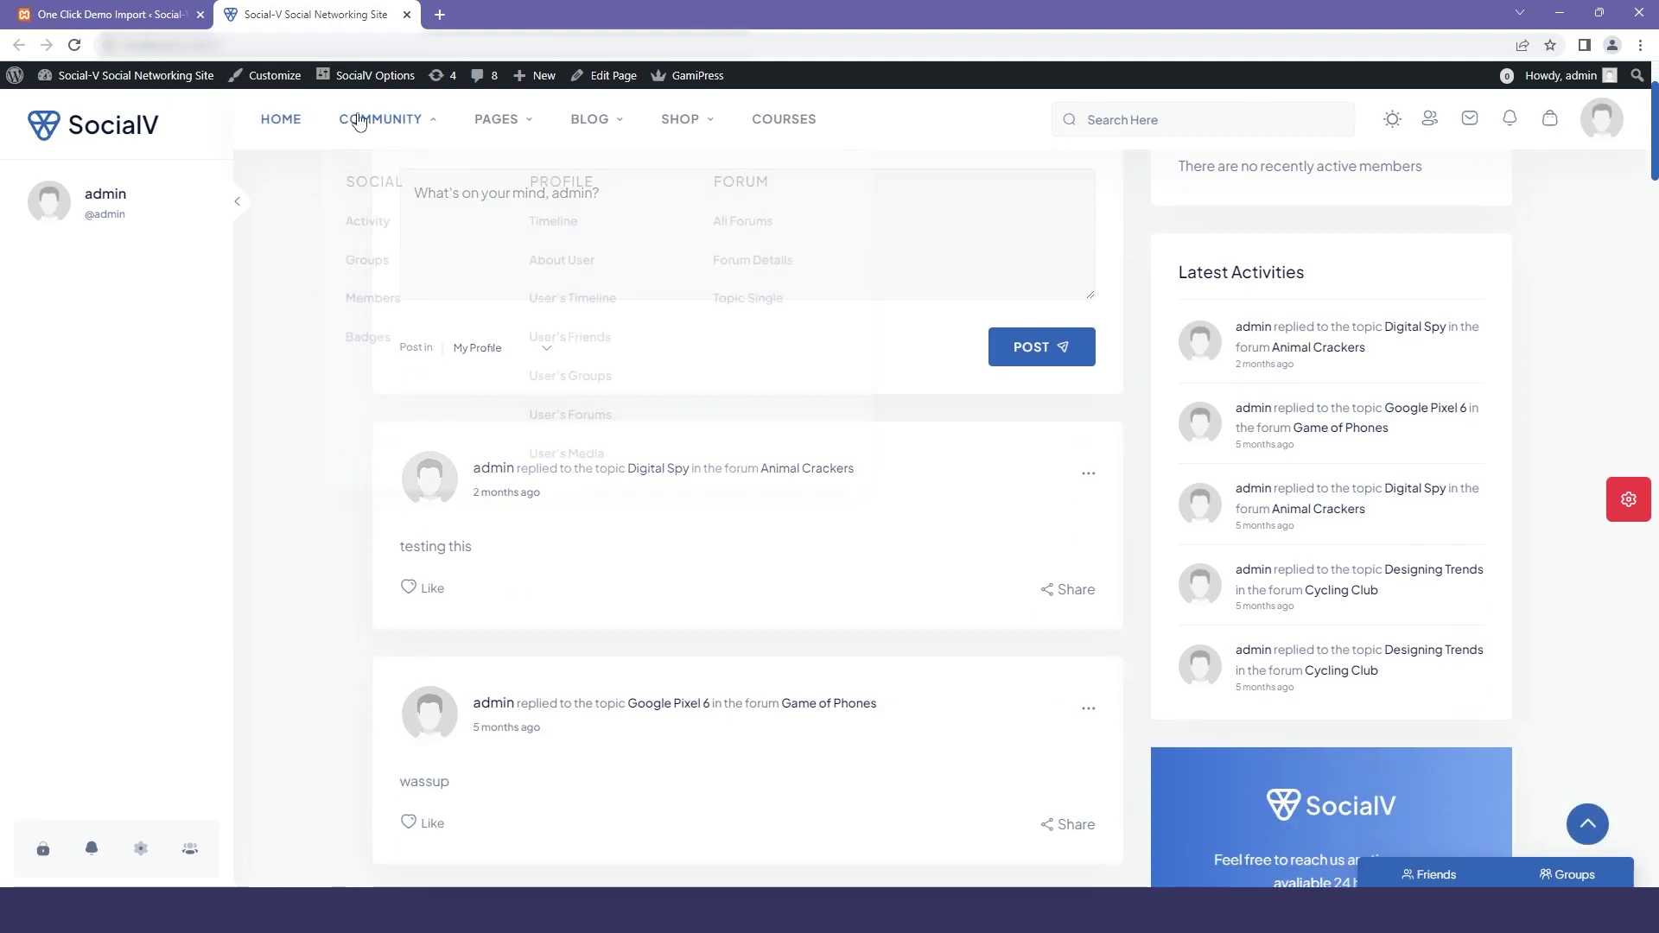
# - Toggle the site to dark mode and back to light, then return to the import results
pyautogui.moveTo(354, 118)
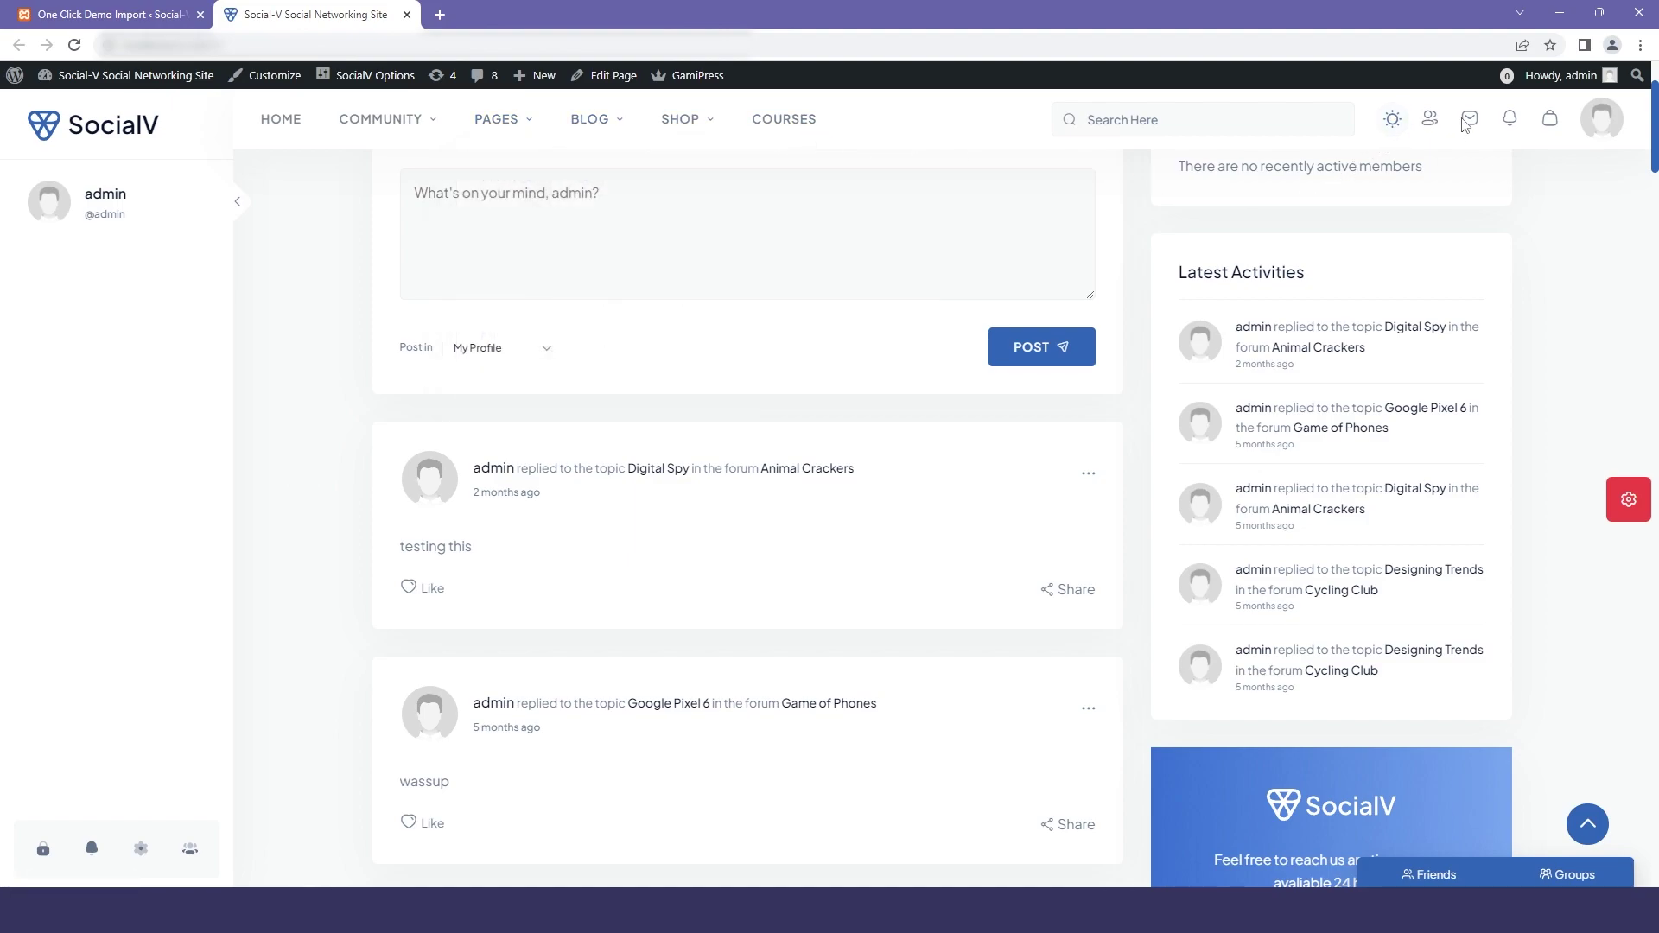
pyautogui.click(1394, 121)
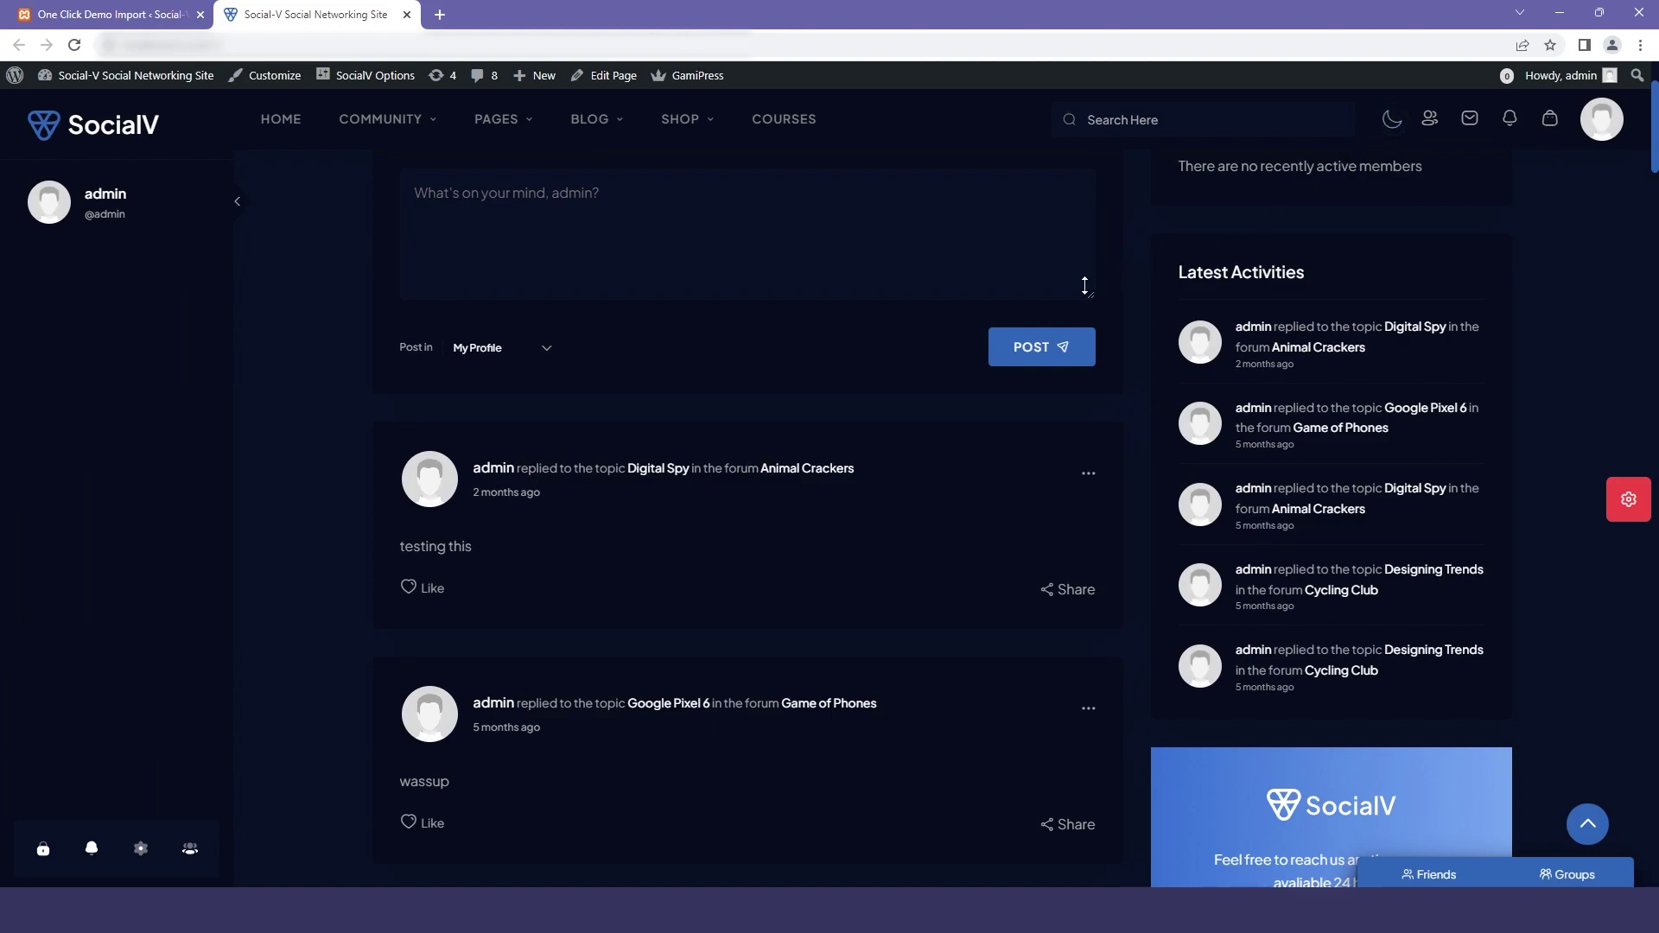
pyautogui.click(1389, 118)
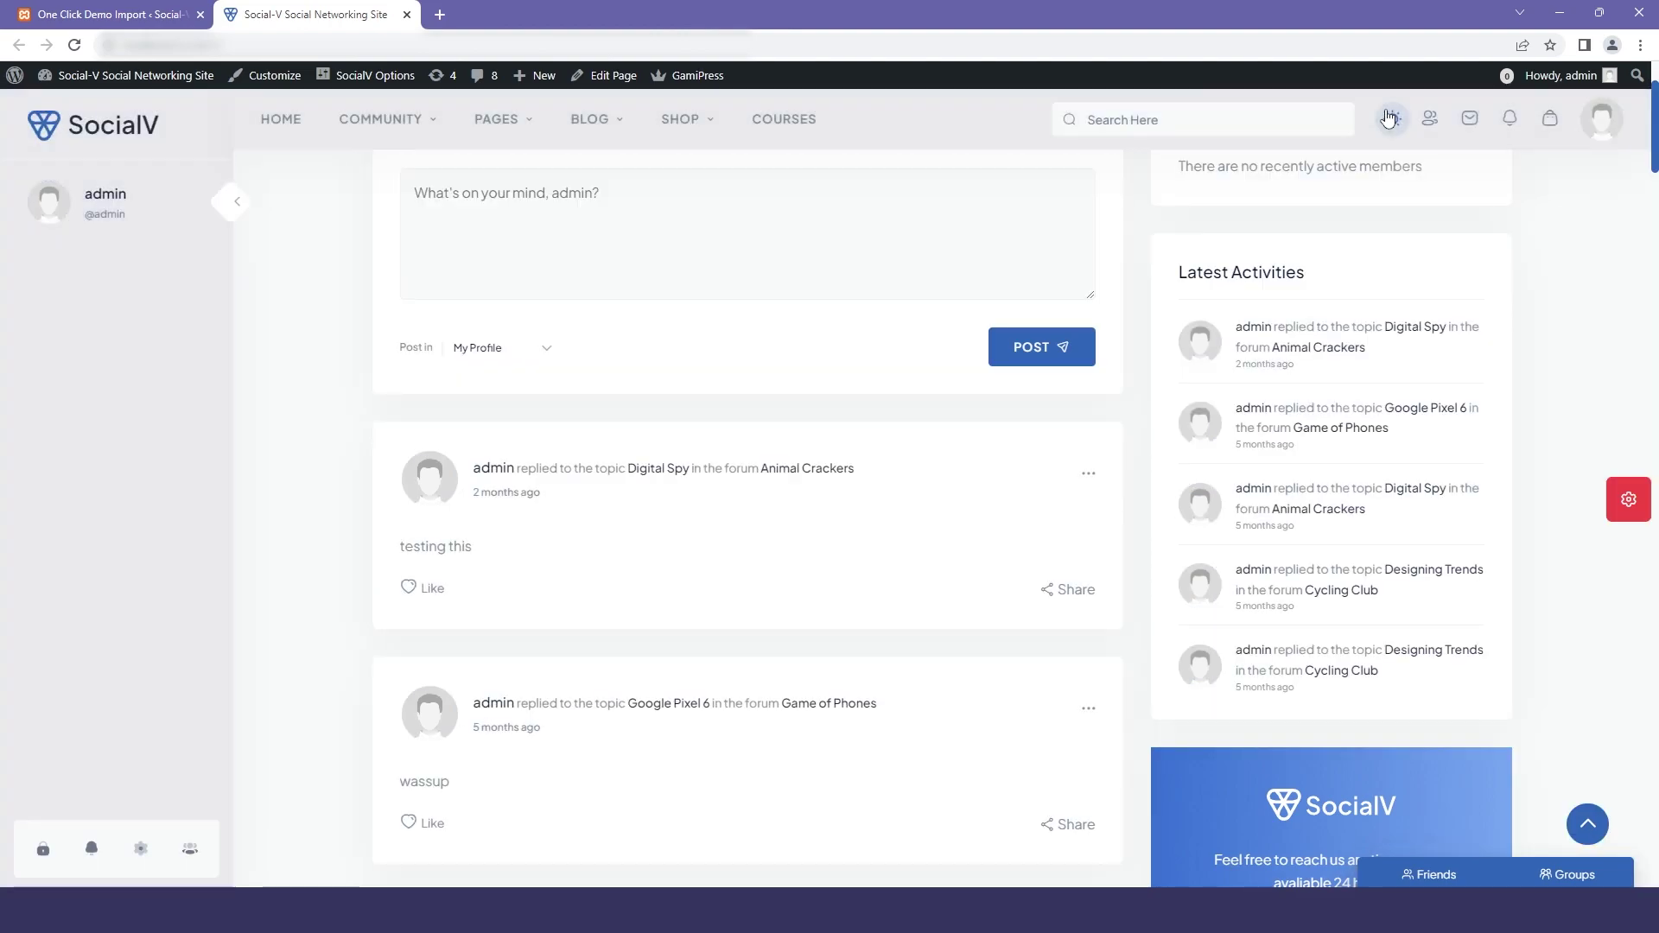
pyautogui.scroll(2, 830, 519)
pyautogui.click(118, 16)
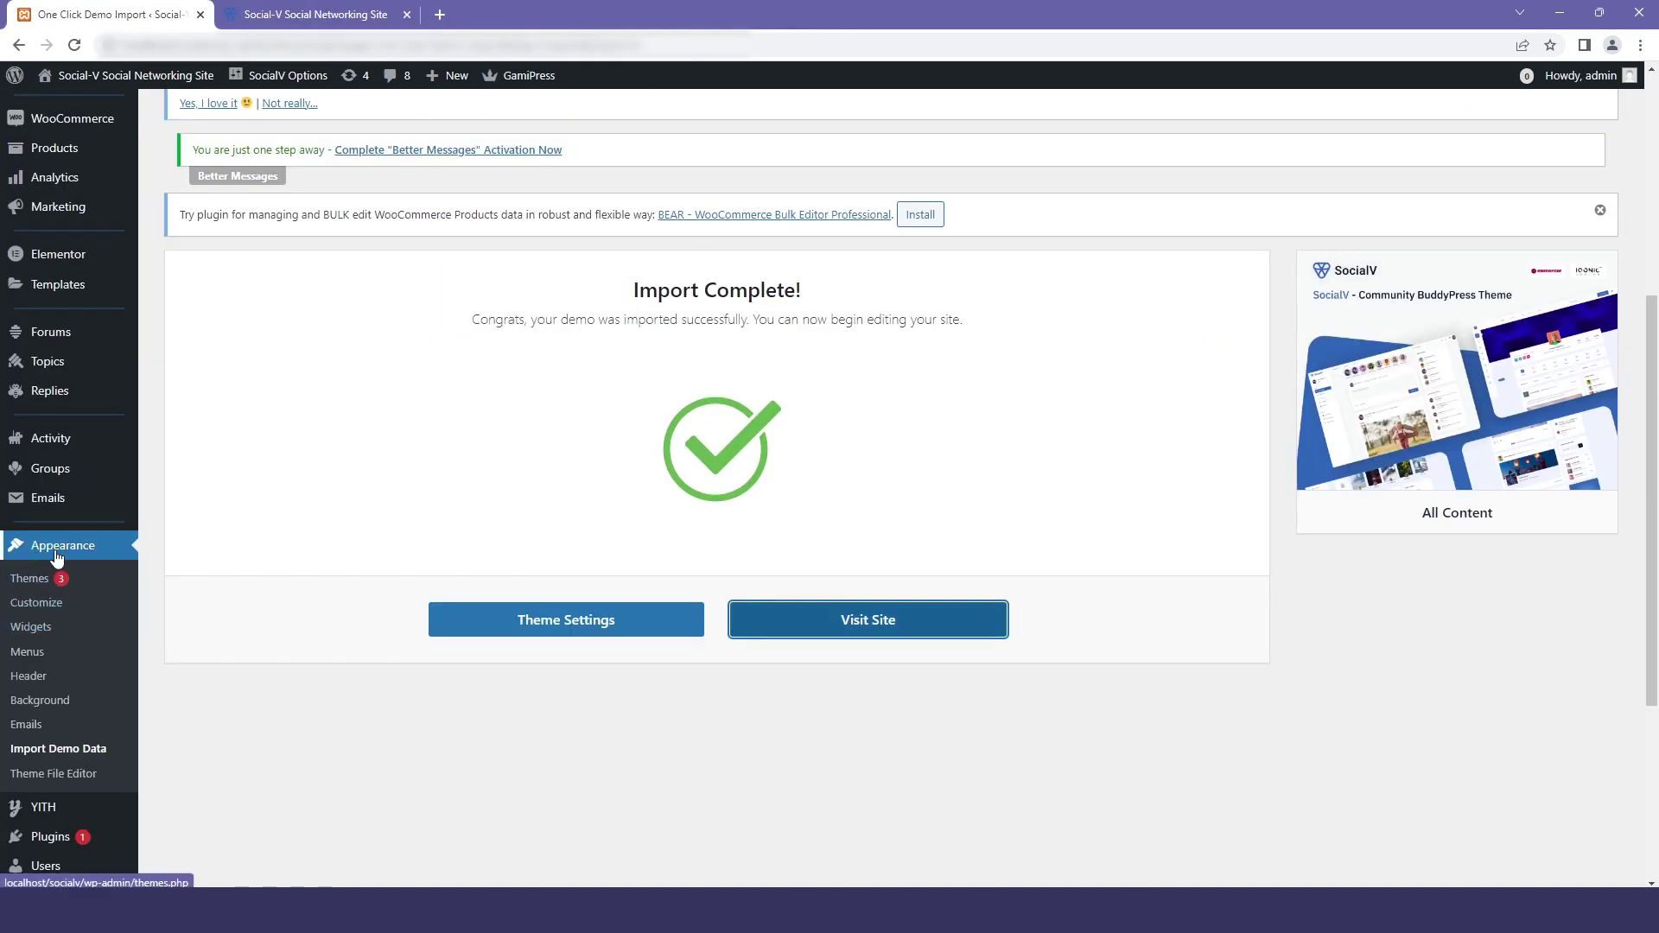
# - Set the Sidebar Area's first Iqonic Navigation Menu widget to Side Menu, update, and view the site
pyautogui.click(31, 630)
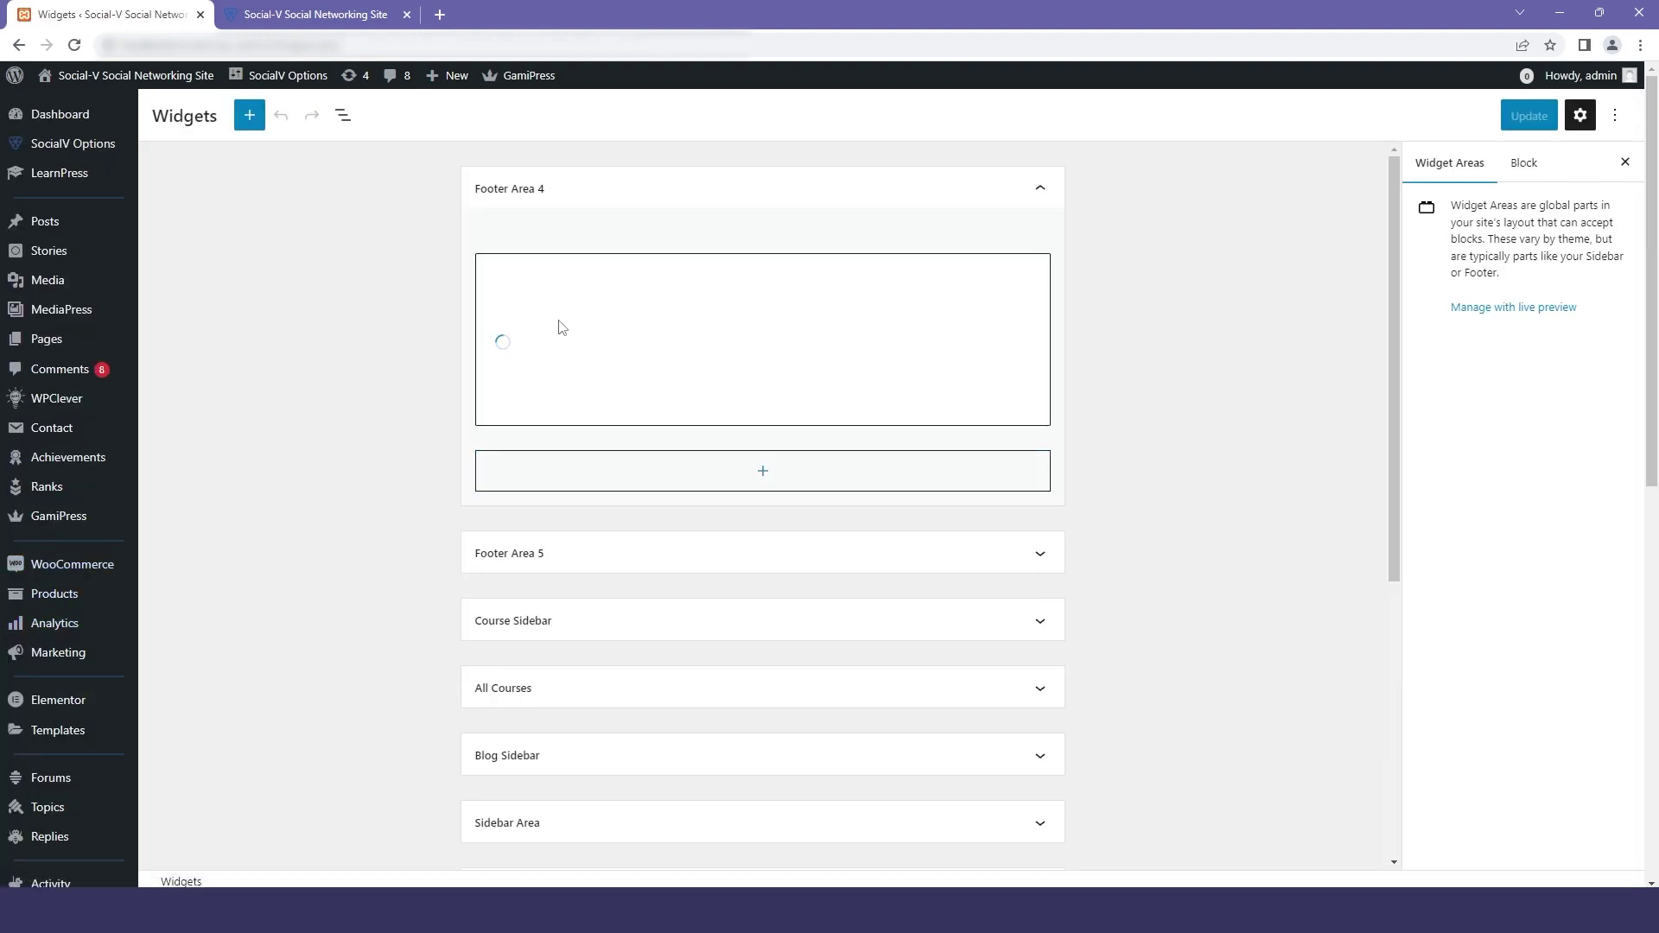
pyautogui.scroll(-2, 900, 460)
pyautogui.scroll(-4, 1015, 433)
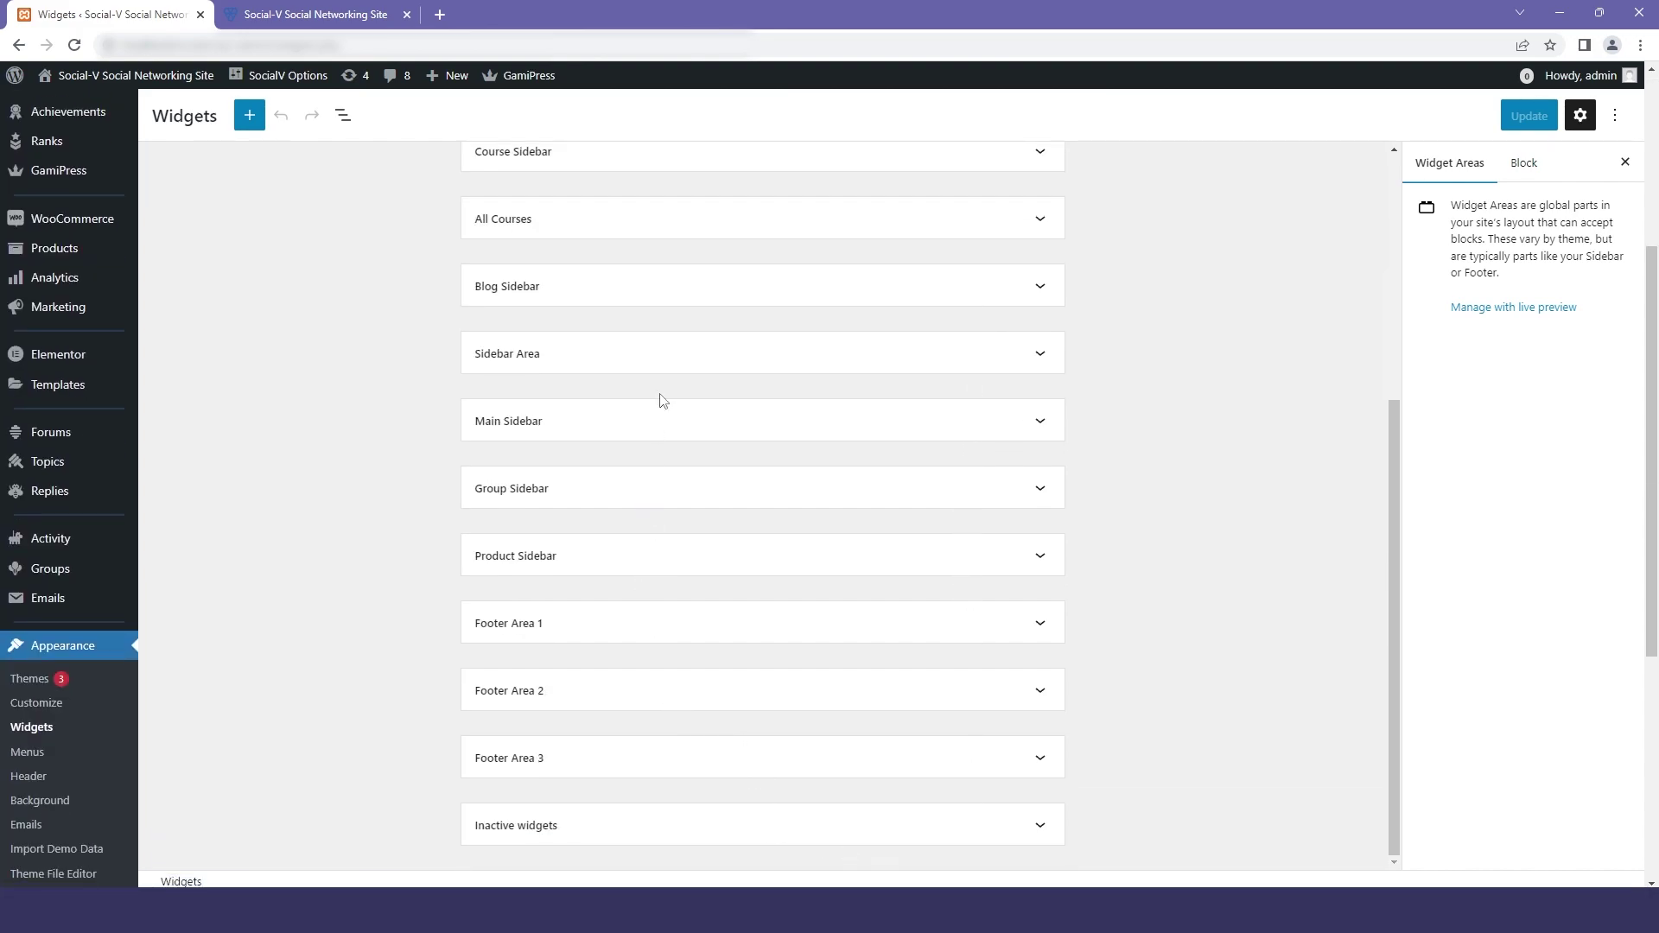
pyautogui.click(759, 360)
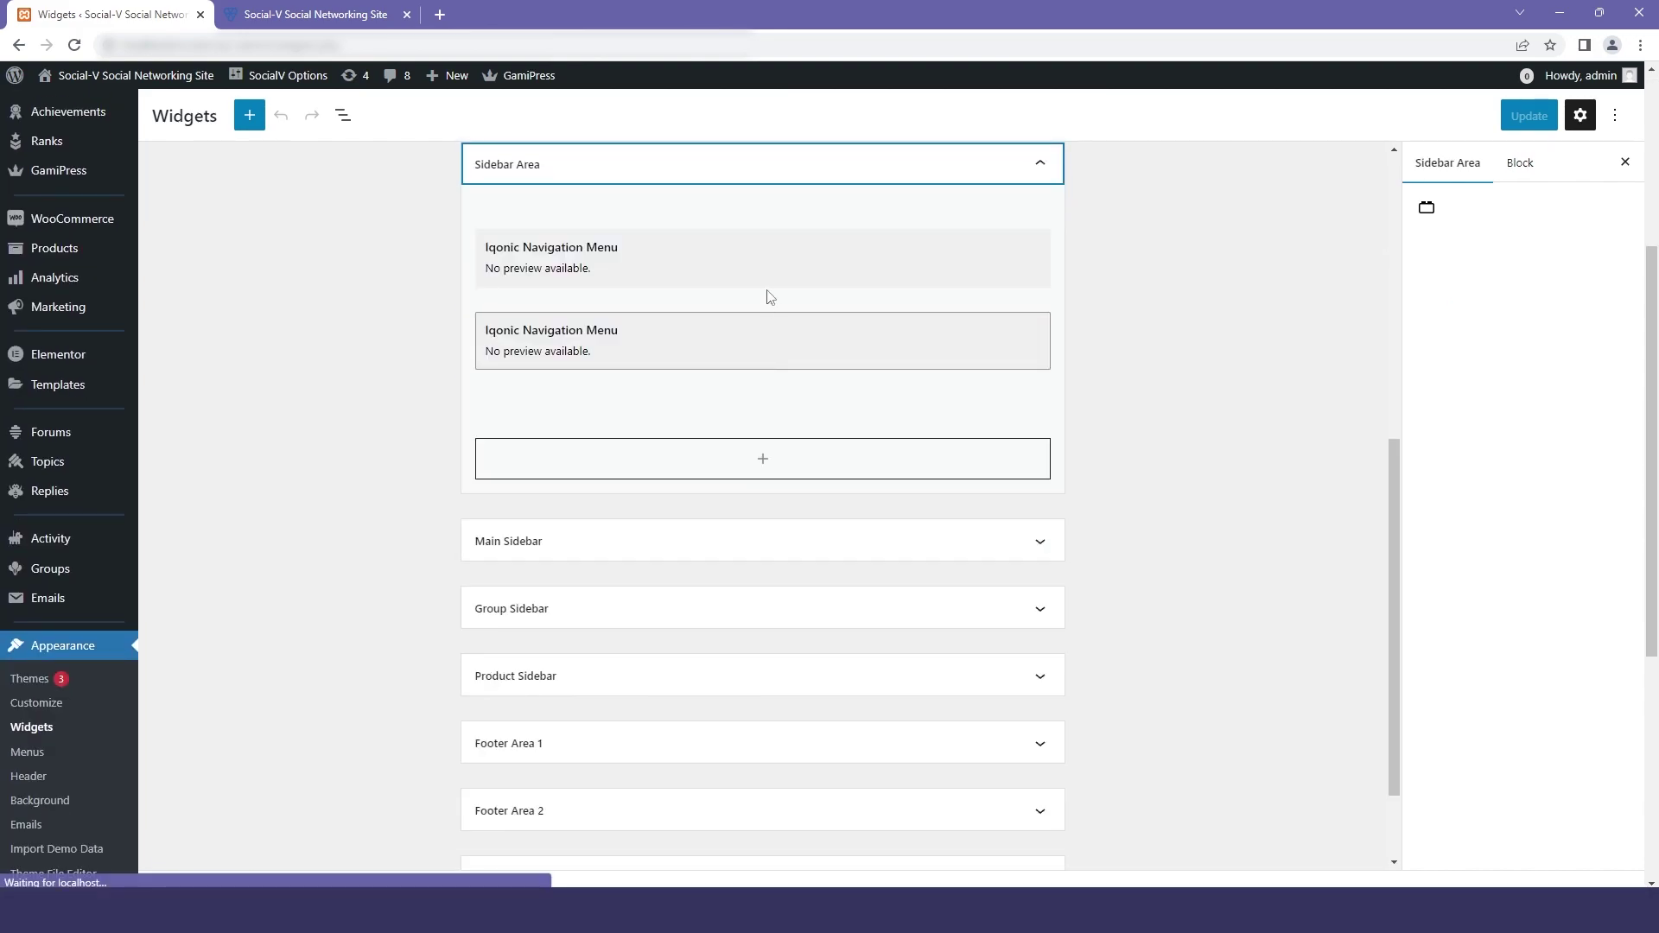
pyautogui.click(740, 269)
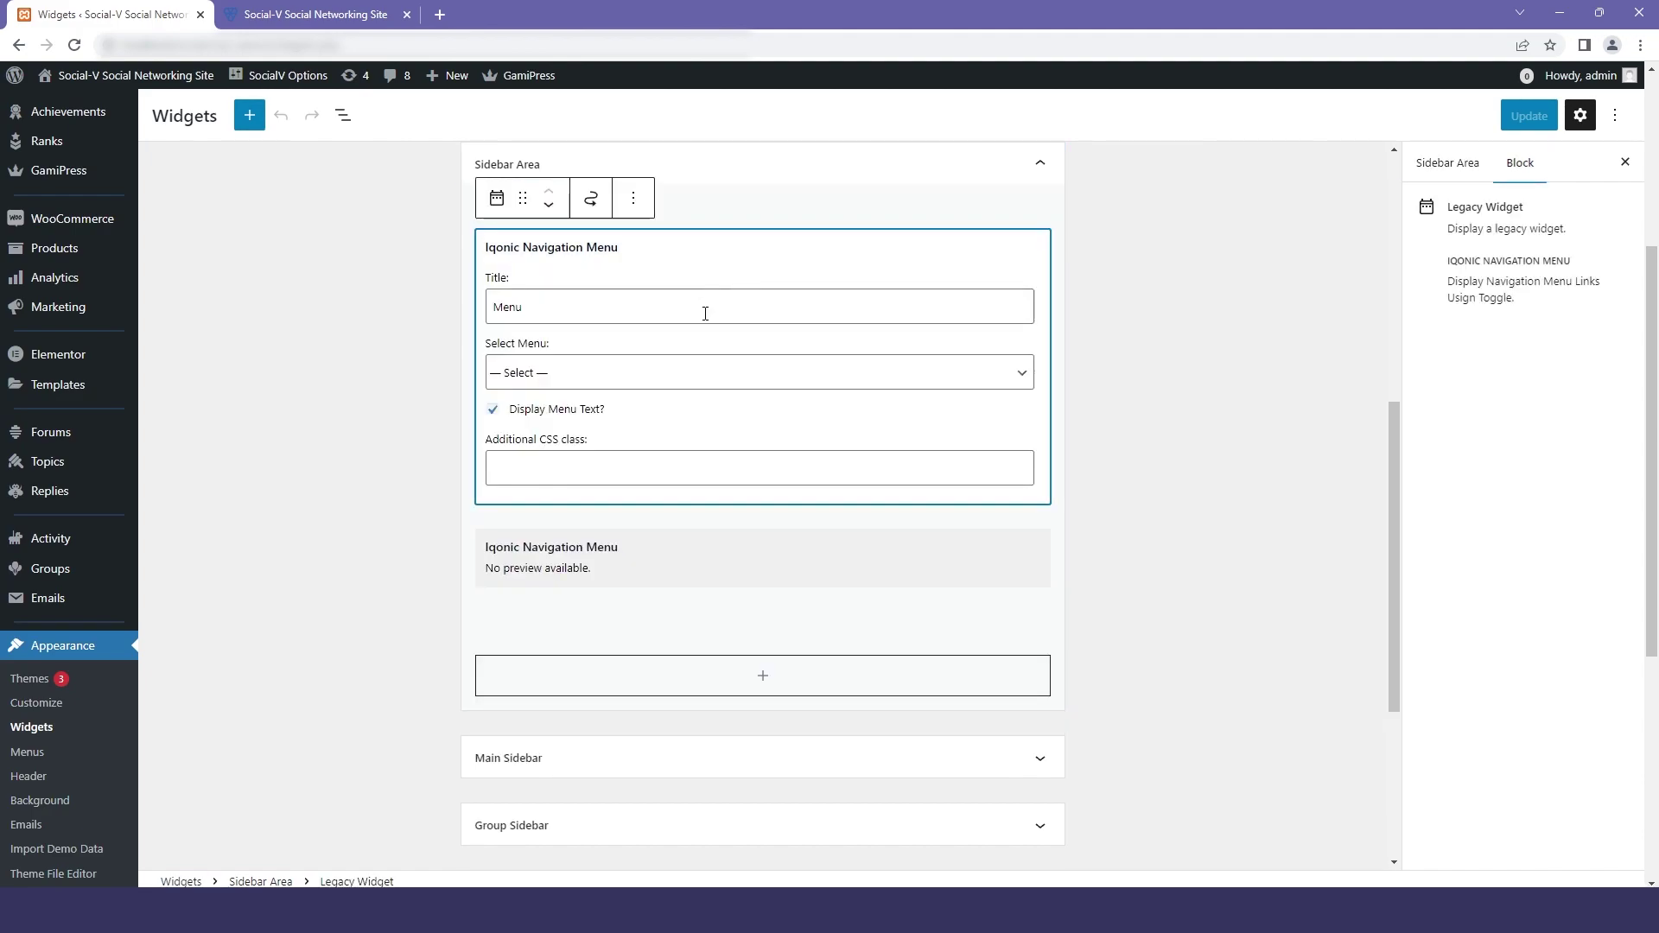
pyautogui.click(713, 381)
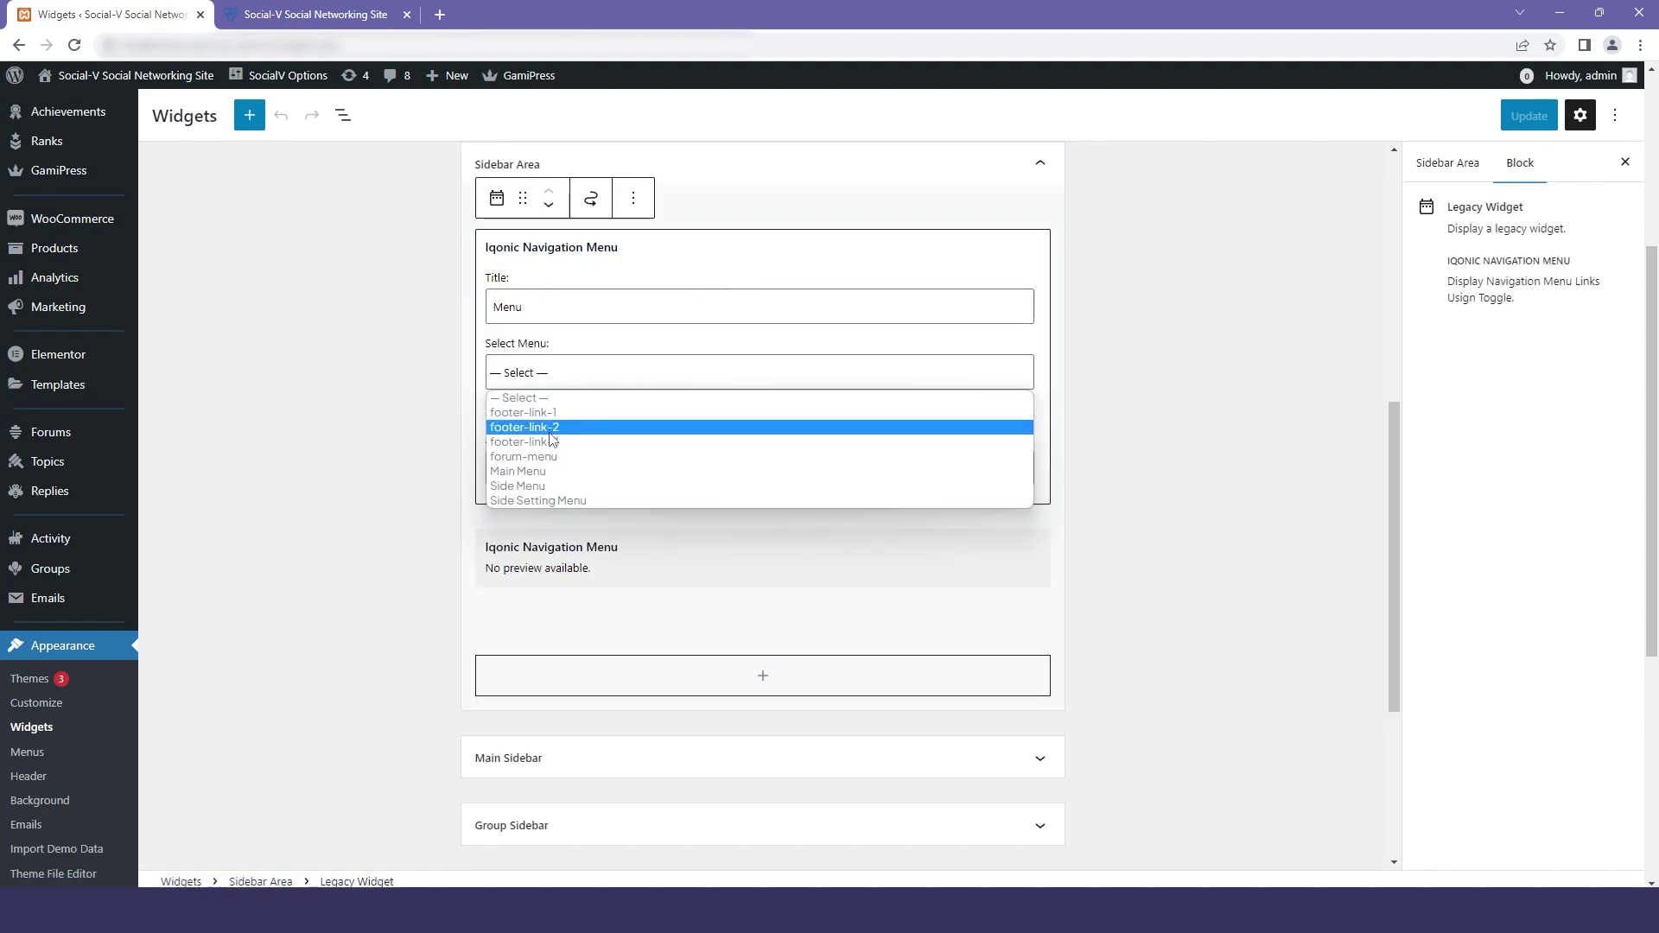
pyautogui.click(547, 486)
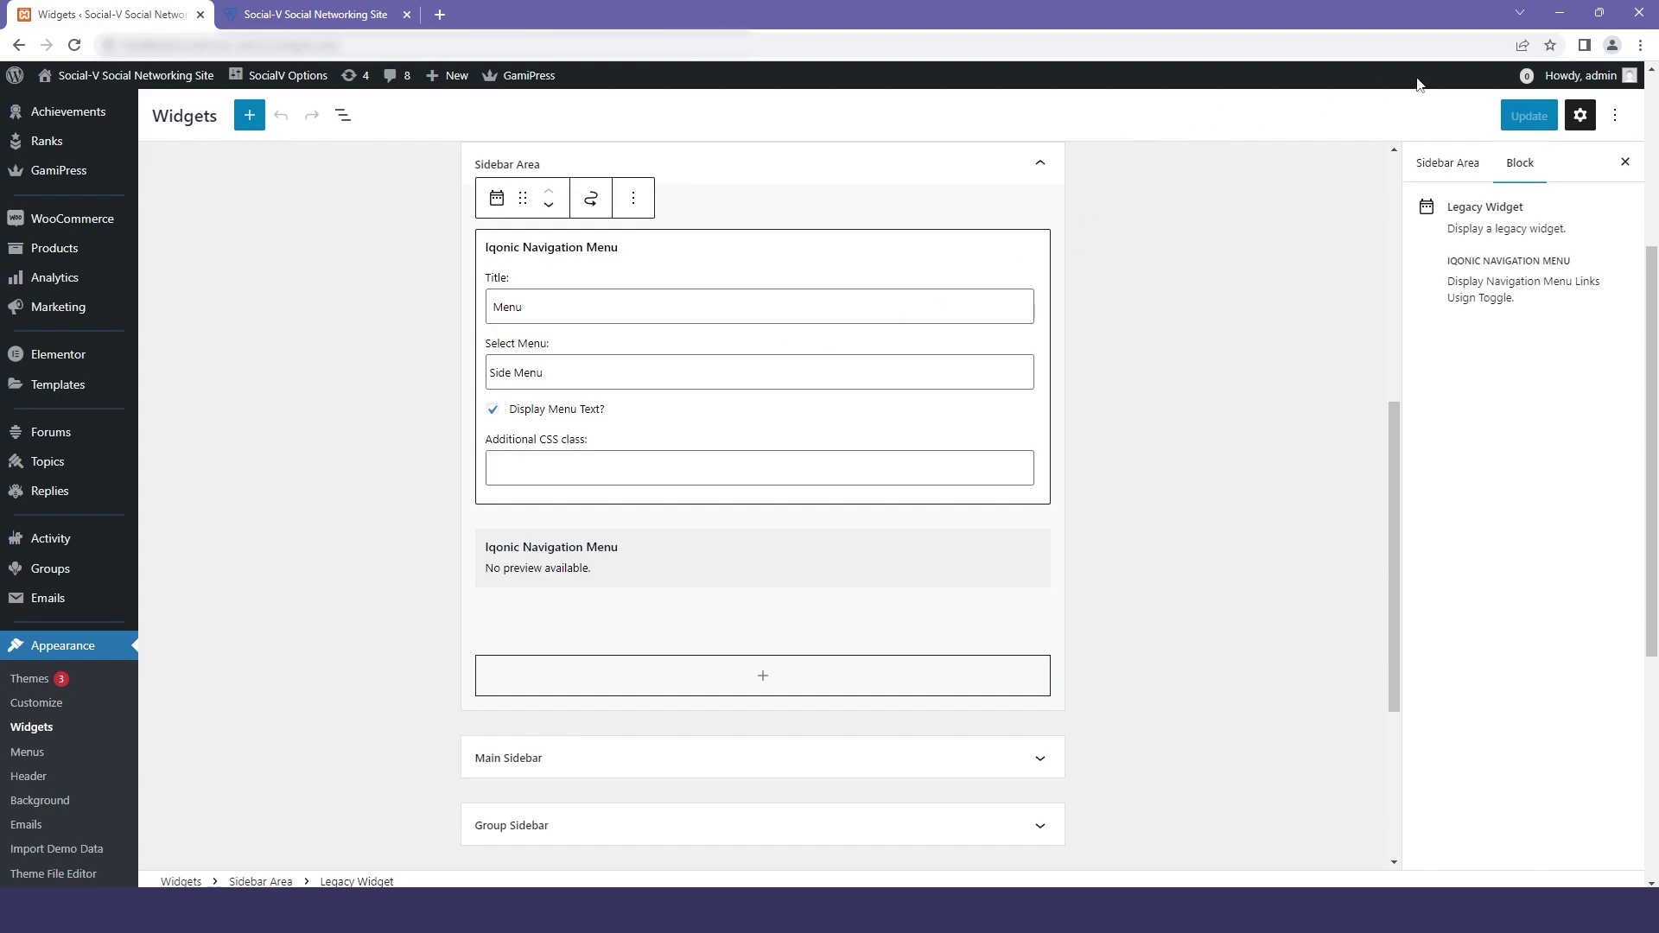
pyautogui.click(1526, 118)
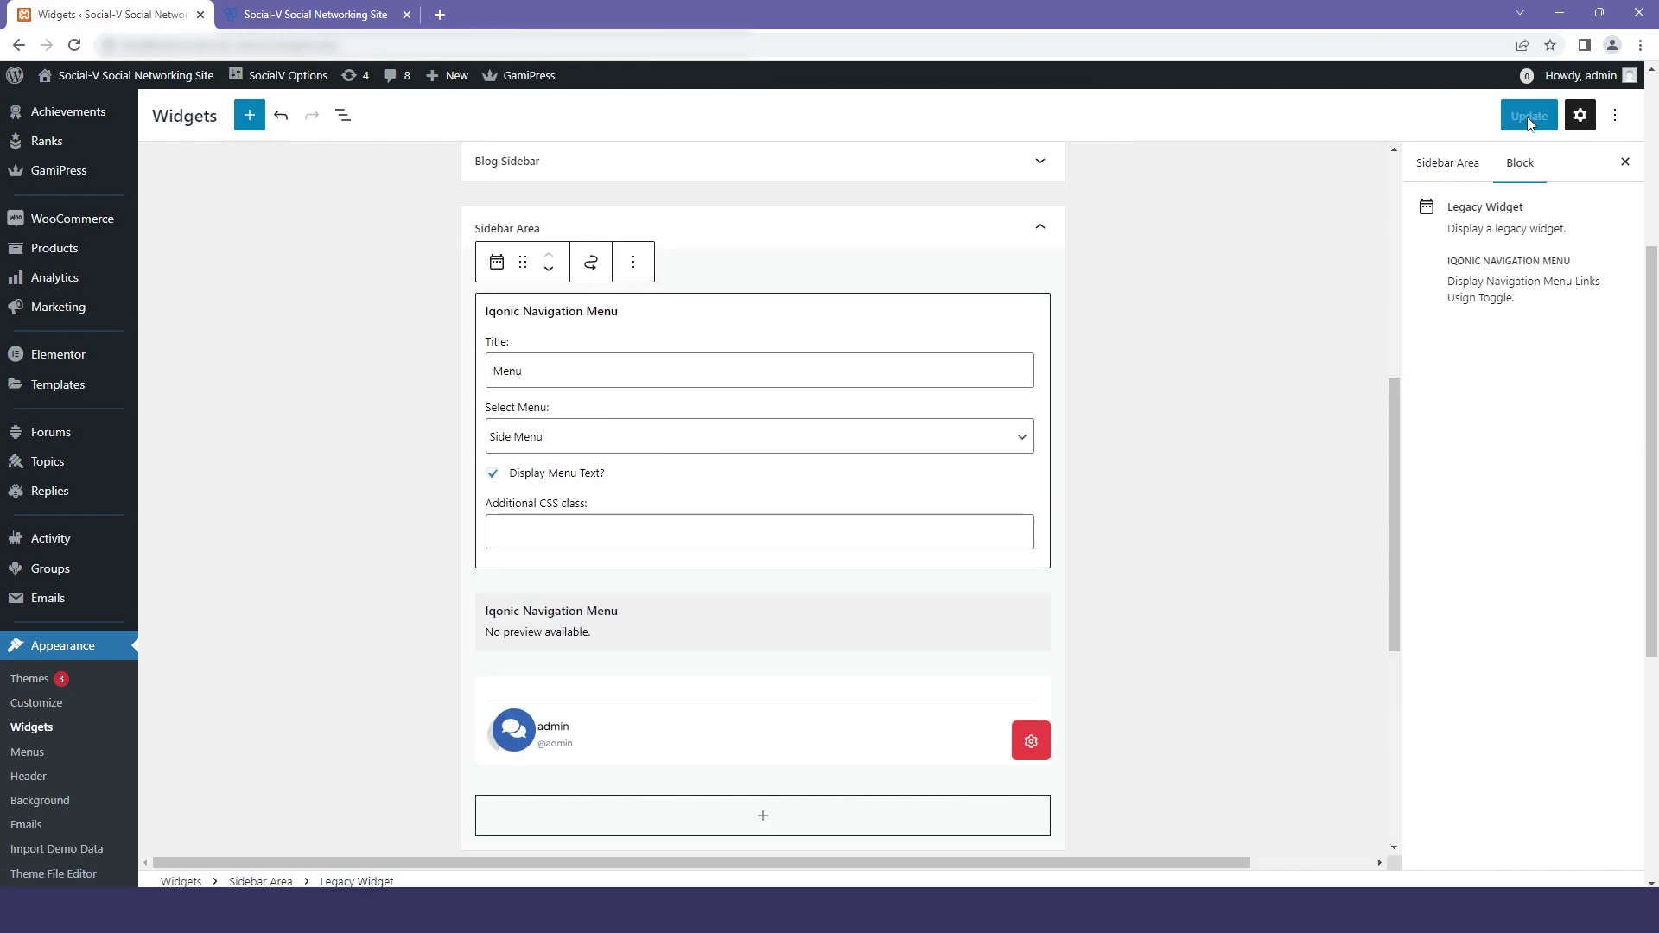
pyautogui.click(264, 9)
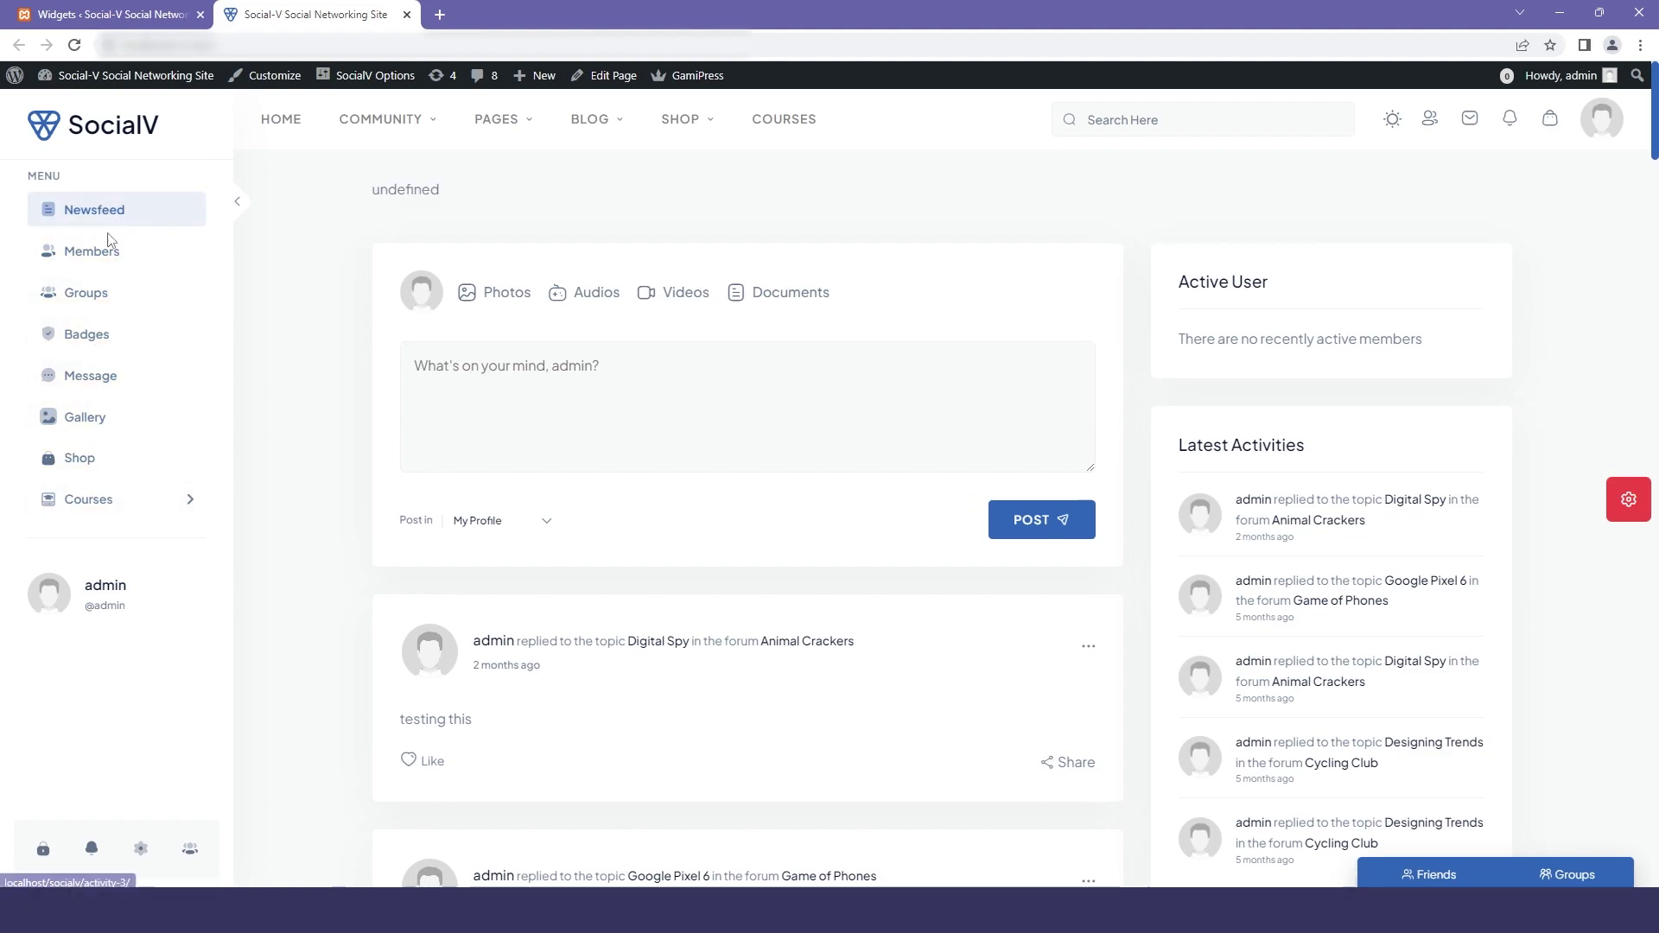
# - Assign forum-menu to the Forum navigation widget, update, and reload the site to confirm
pyautogui.click(74, 13)
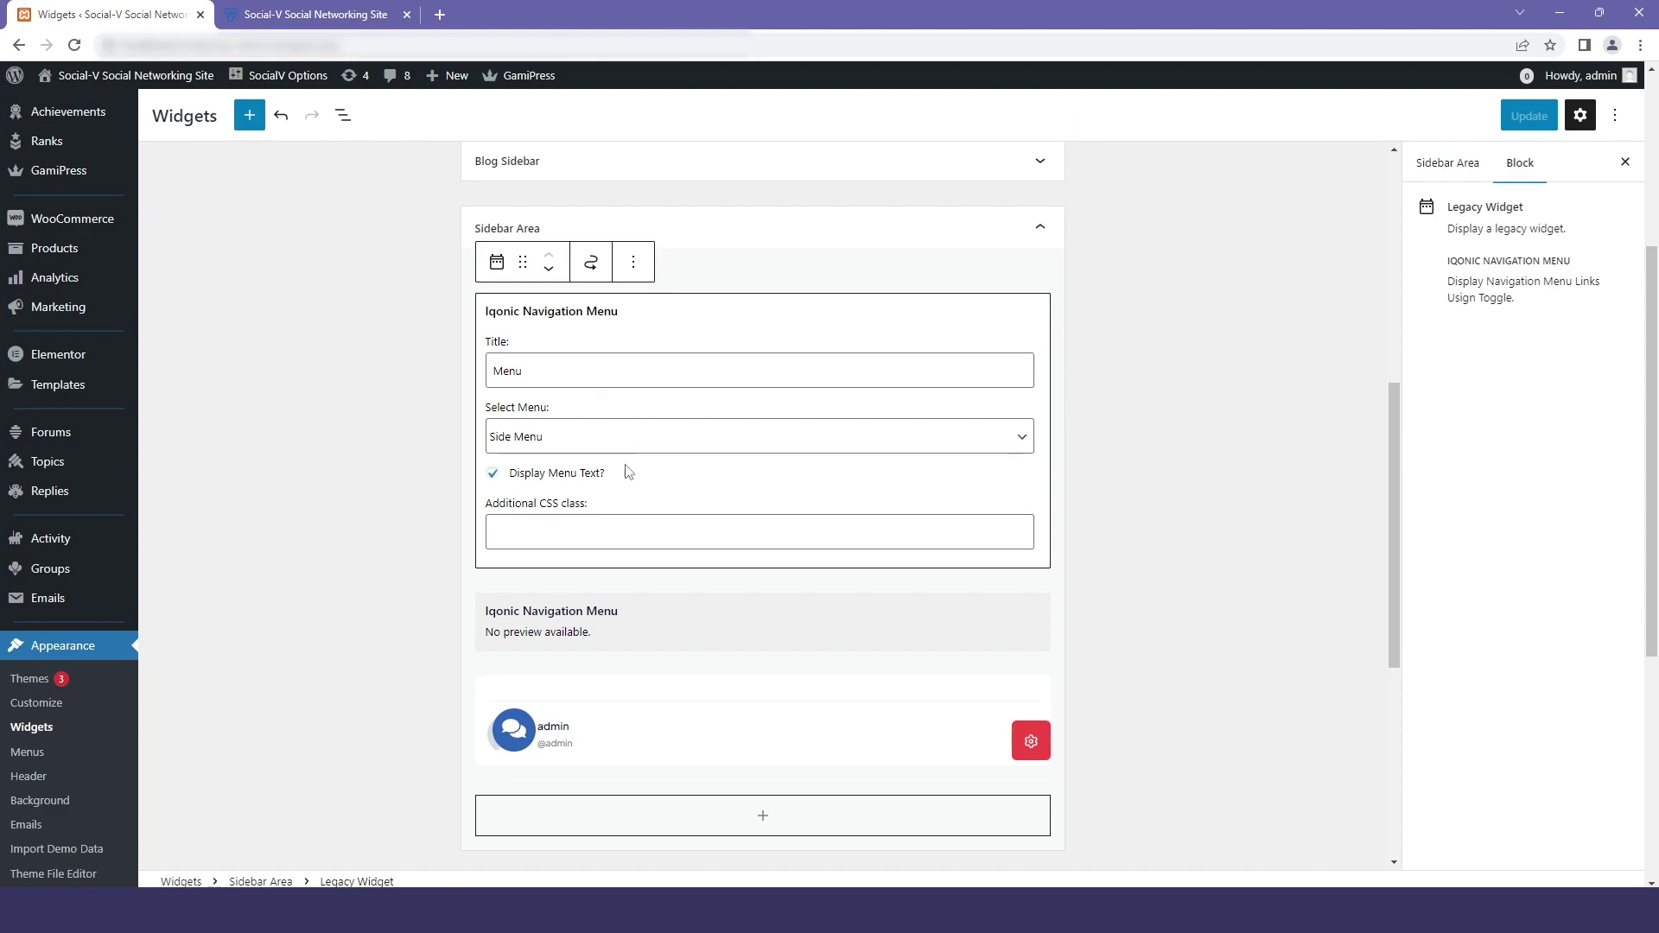
pyautogui.click(593, 605)
pyautogui.scroll(-4, 624, 484)
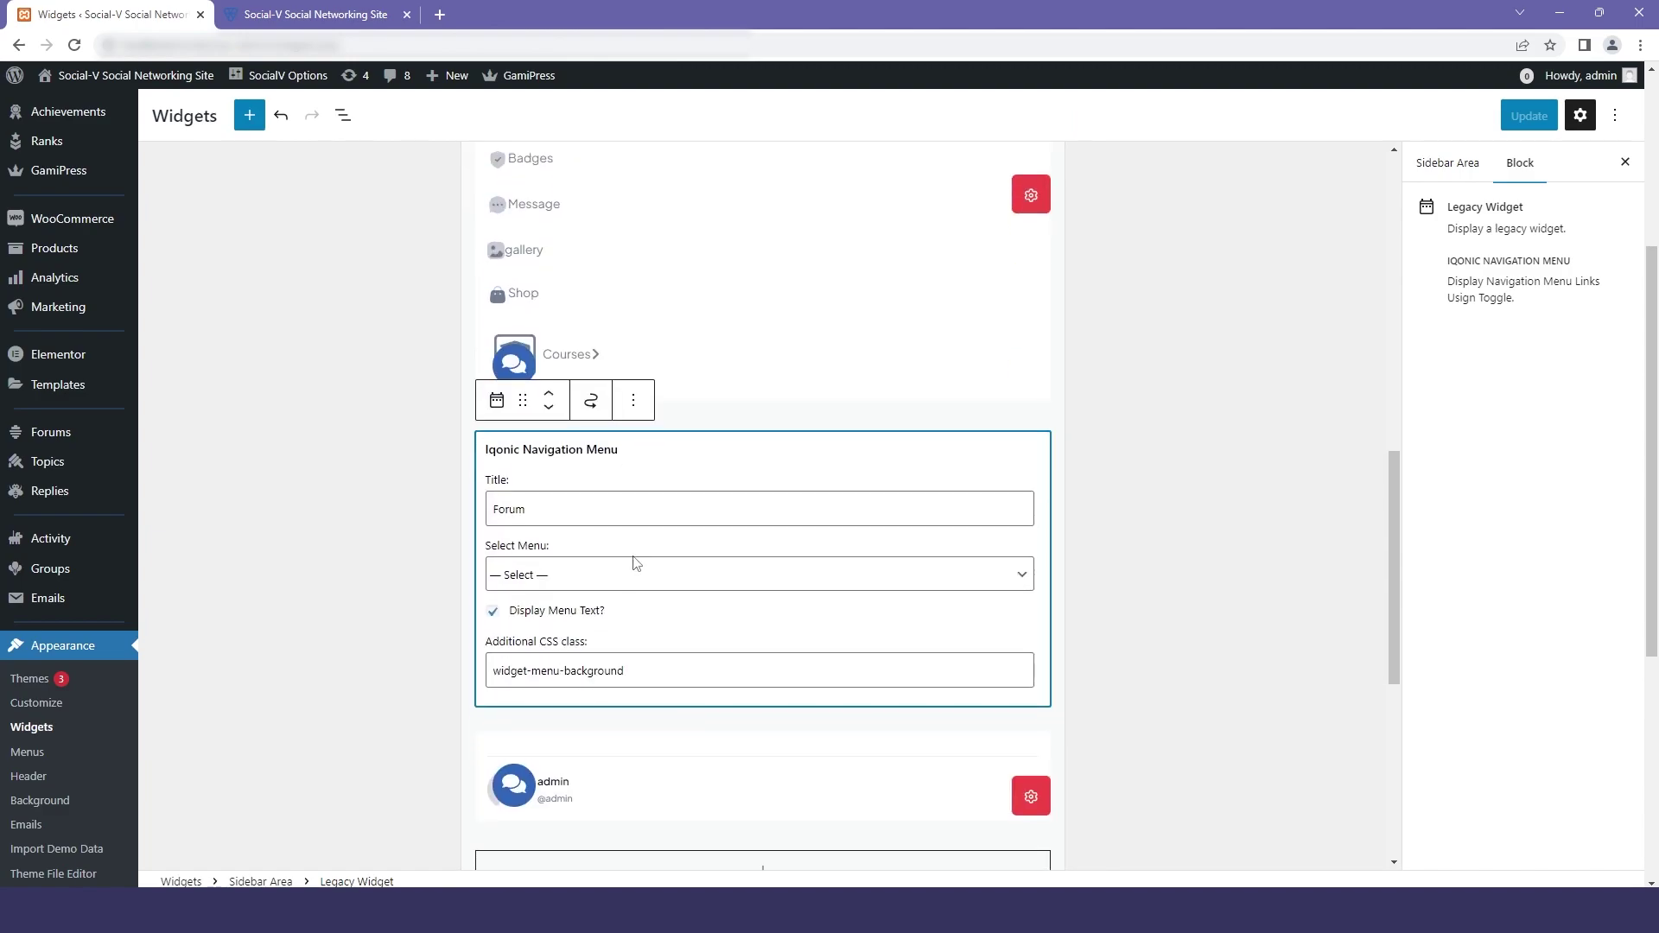
pyautogui.click(569, 576)
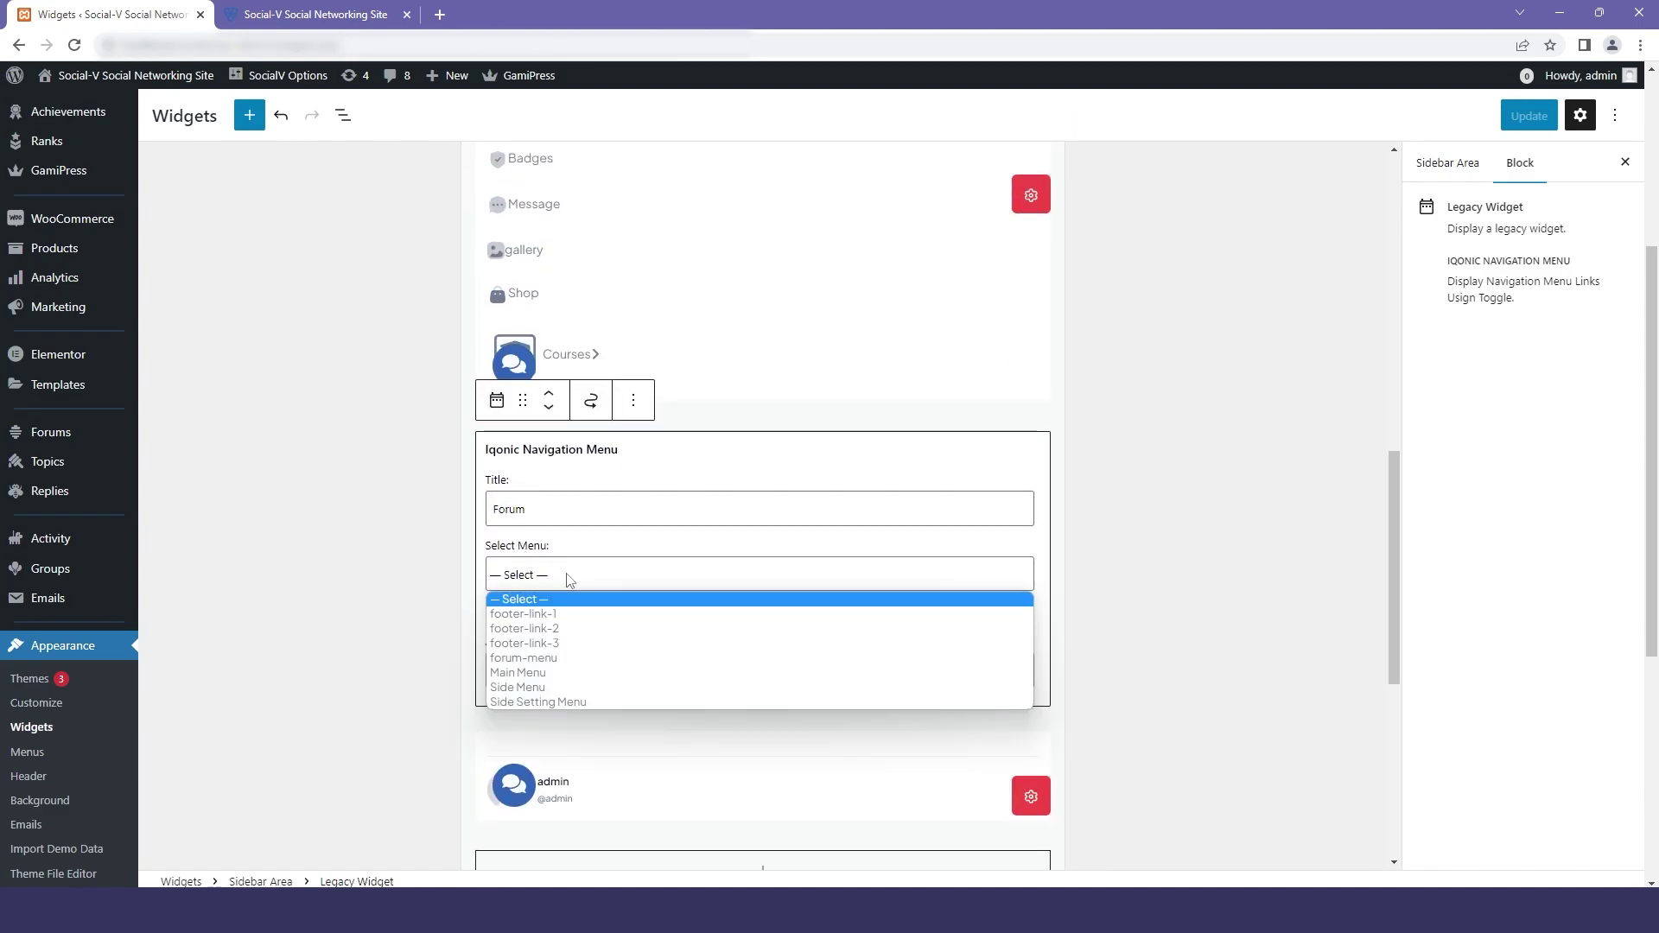
pyautogui.click(578, 661)
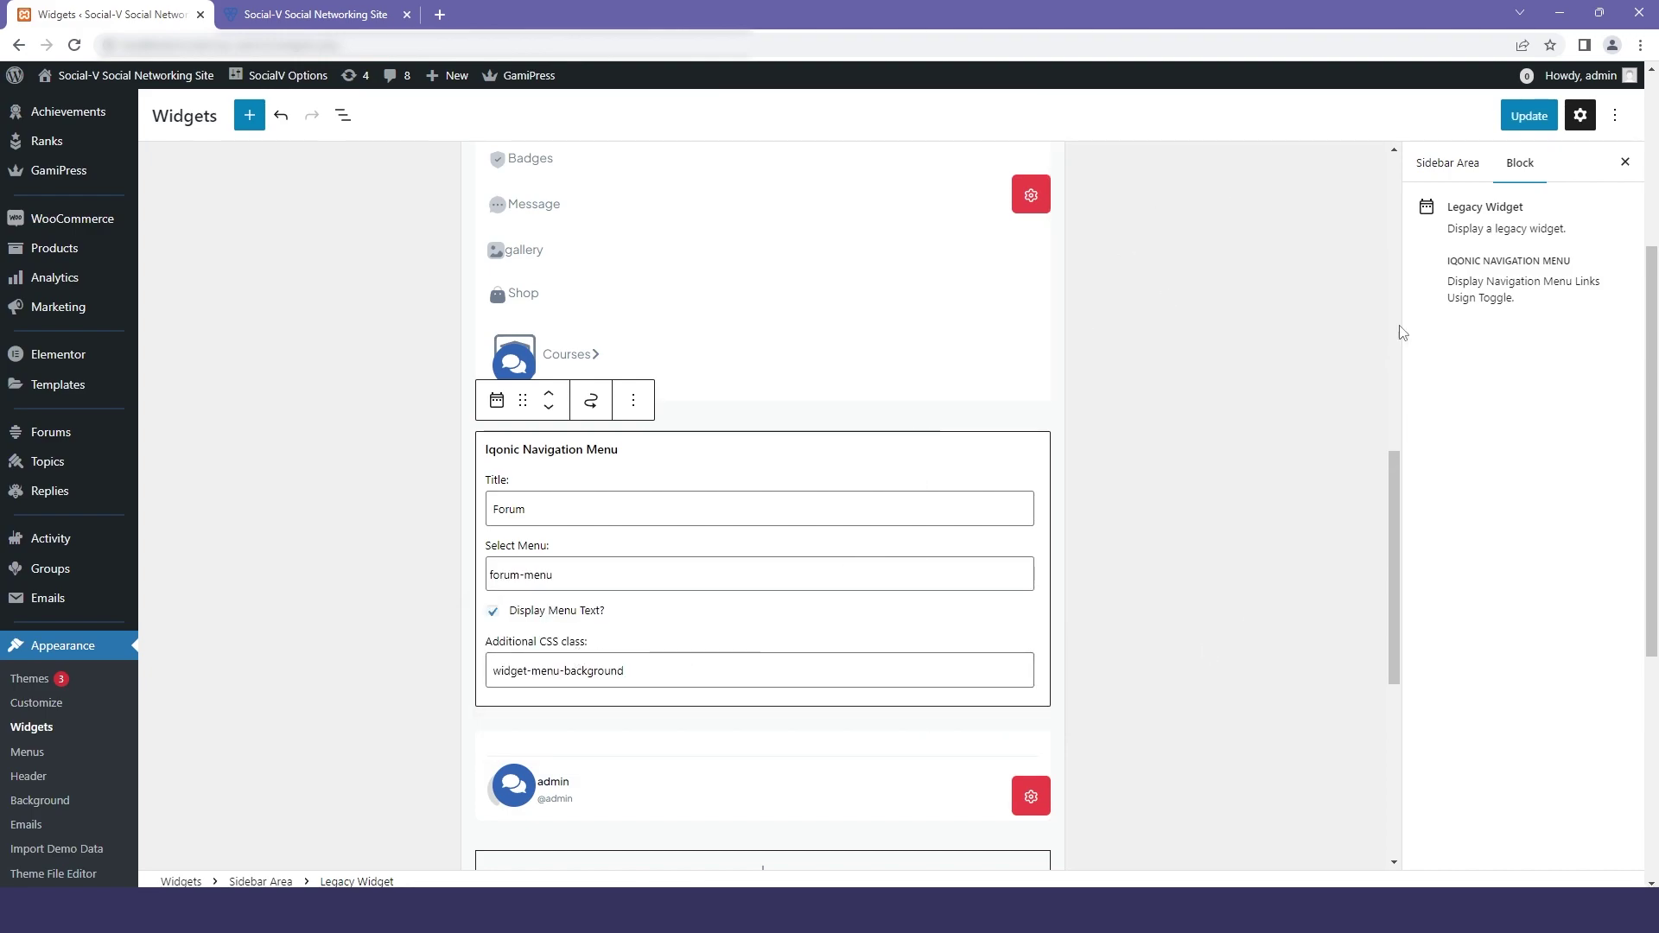
pyautogui.click(1526, 118)
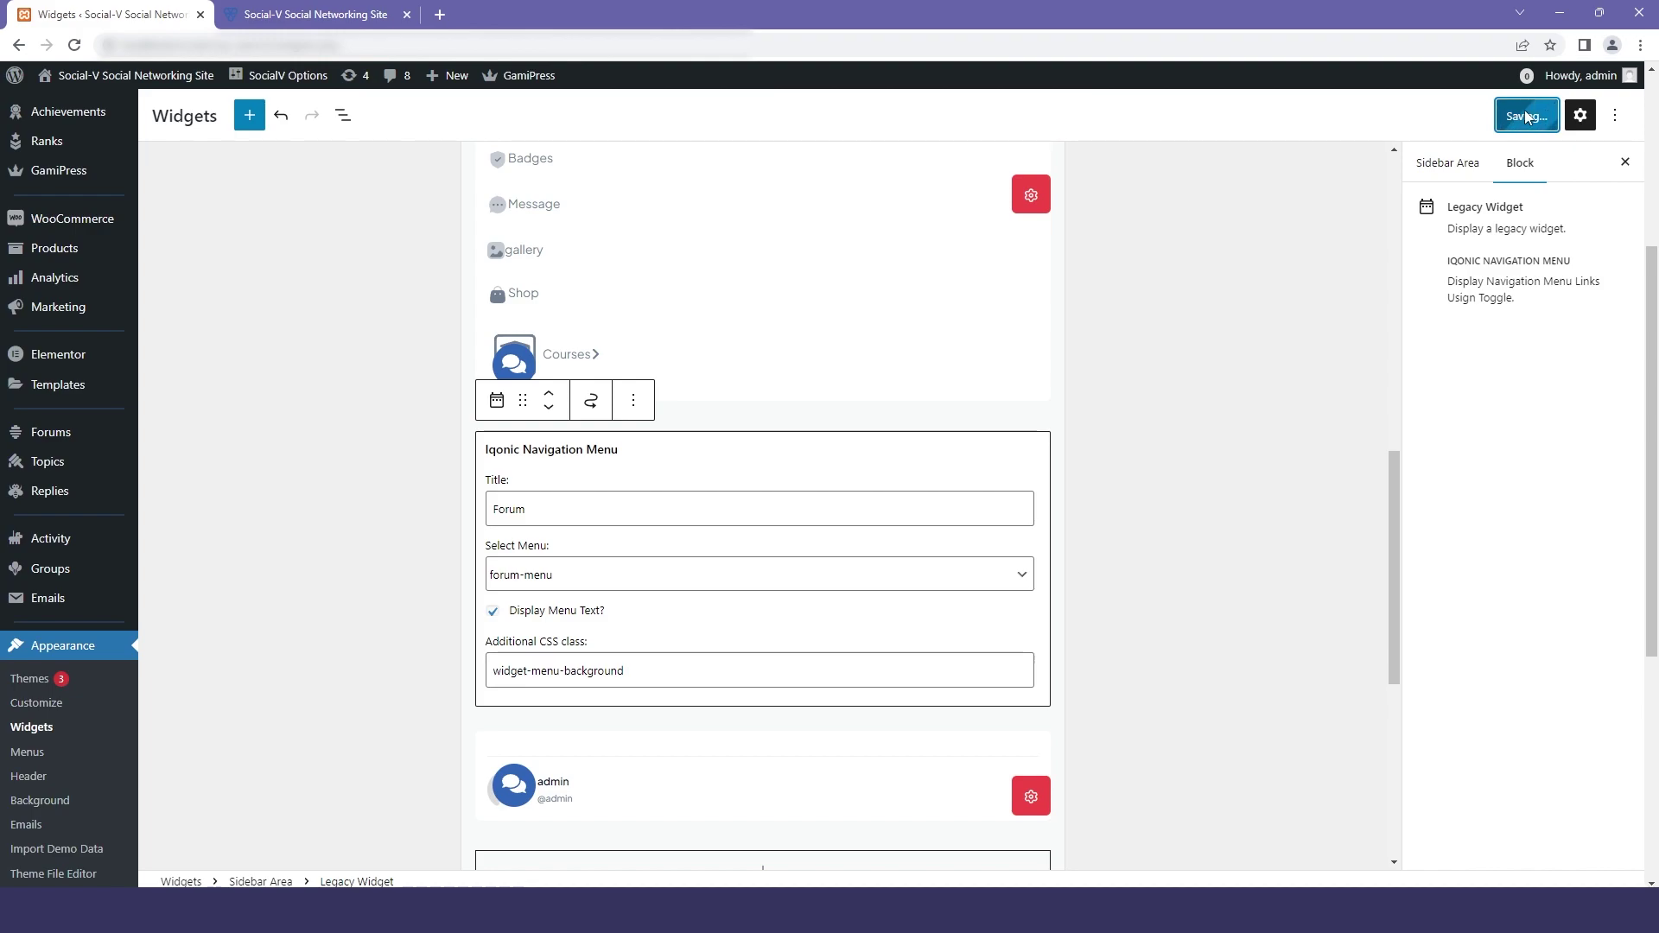
pyautogui.click(315, 14)
pyautogui.click(75, 44)
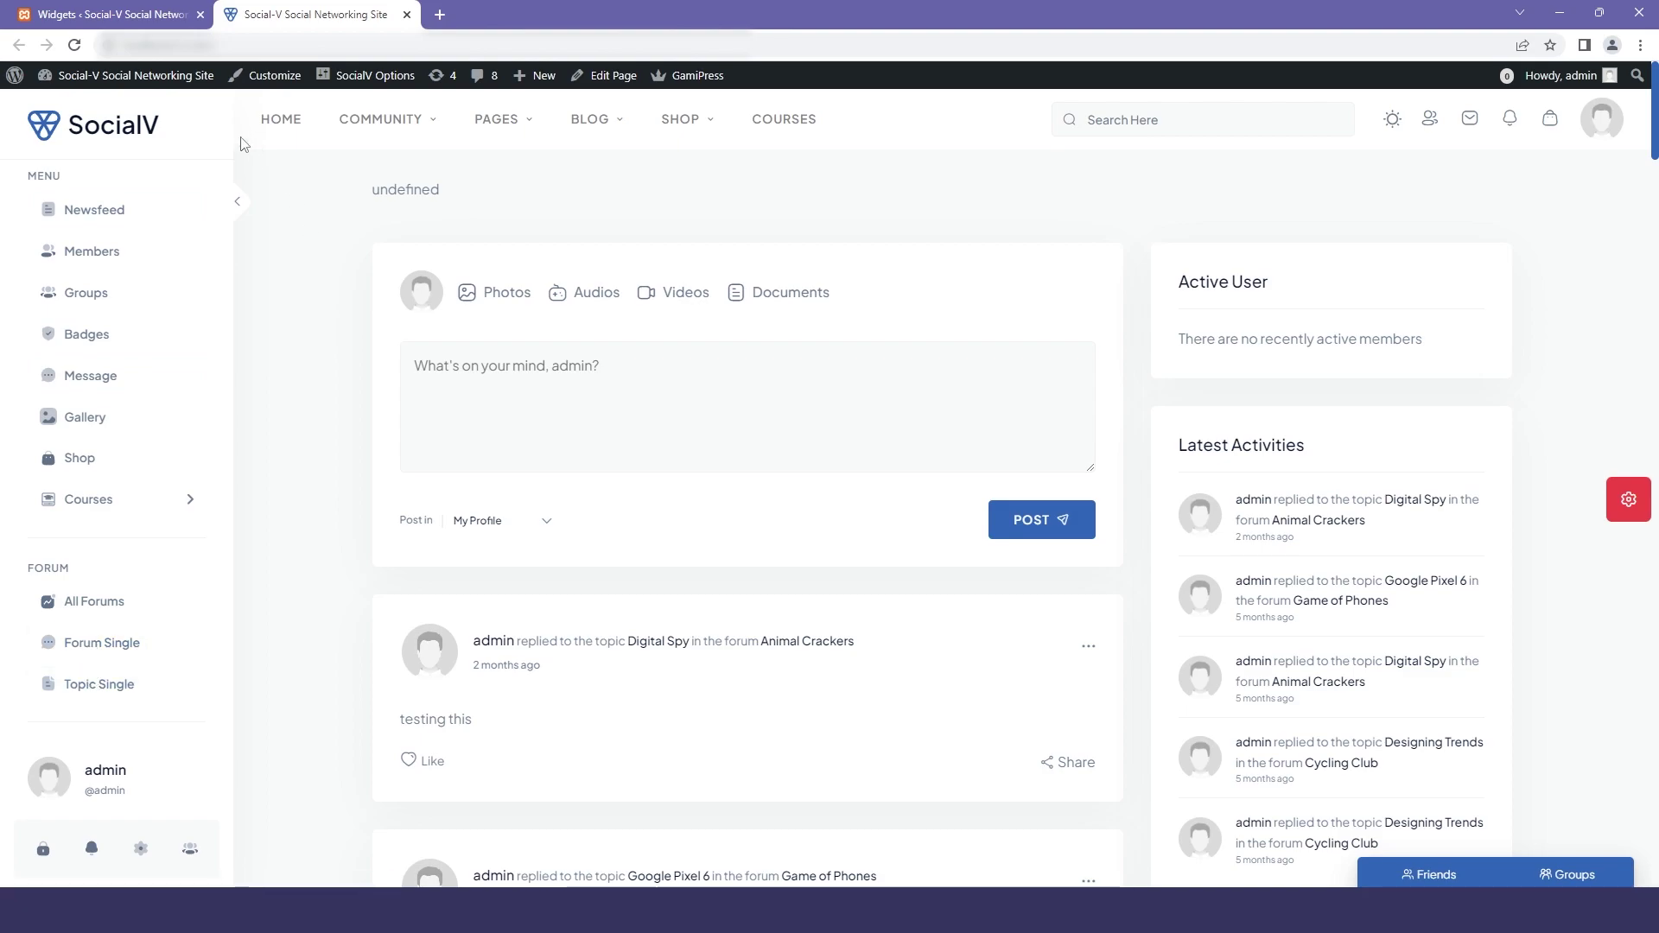
pyautogui.click(169, 14)
pyautogui.scroll(-2, 143, 298)
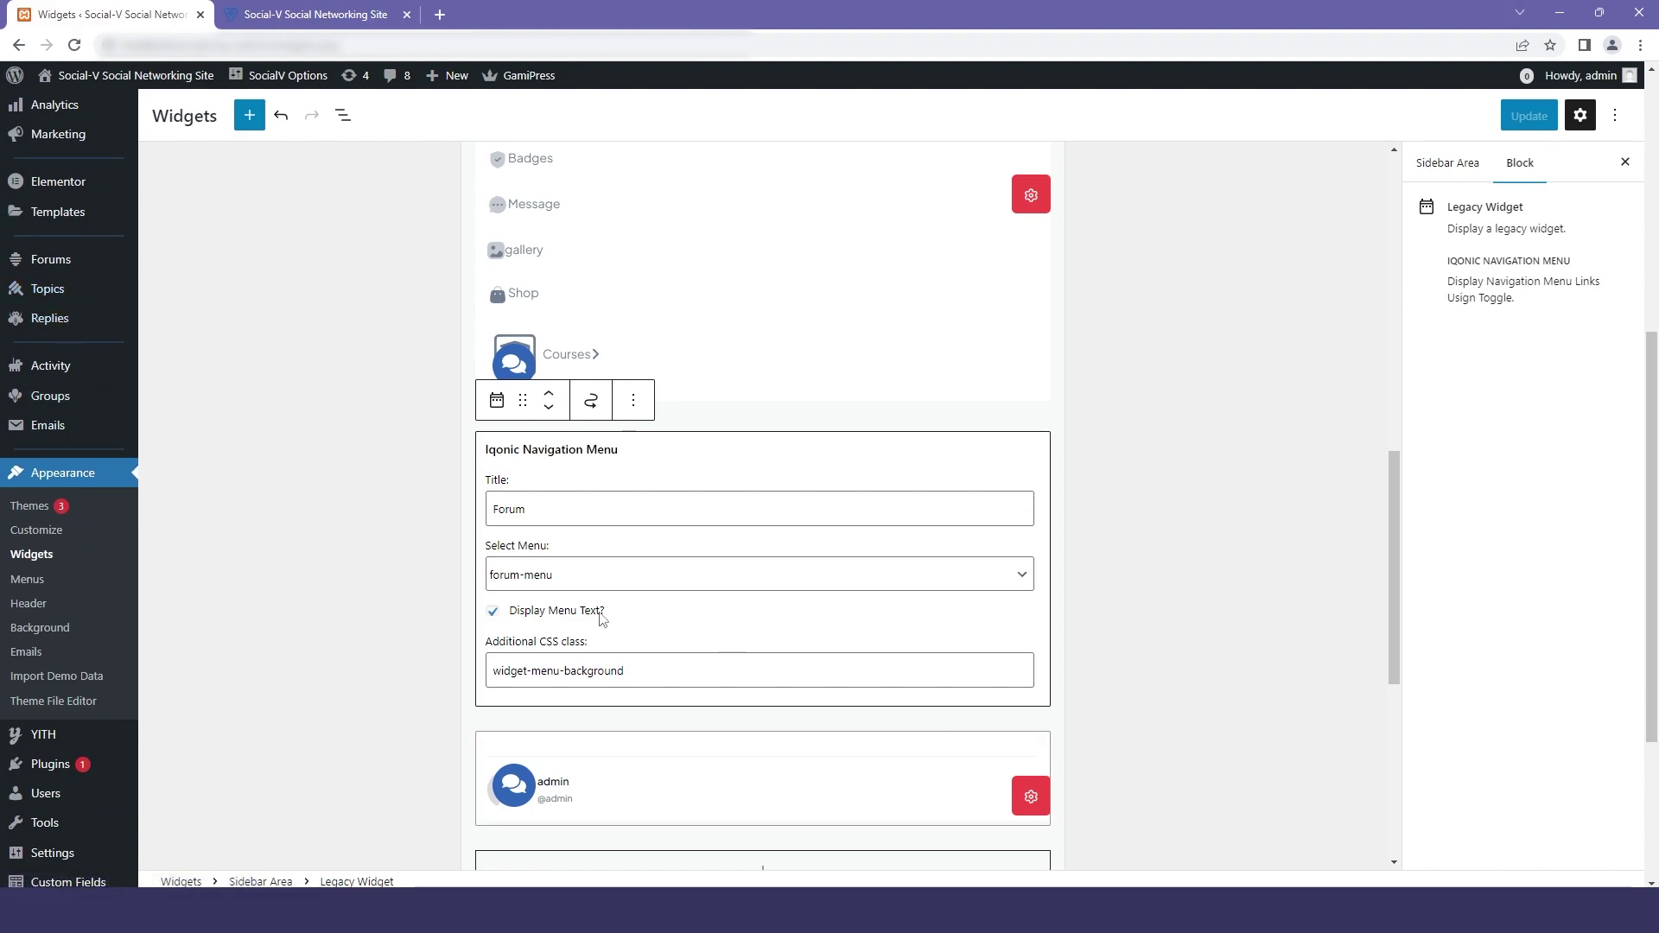
# - Load Side Menu in Appearance > Menus and compare its items with the live sidebar
pyautogui.click(39, 583)
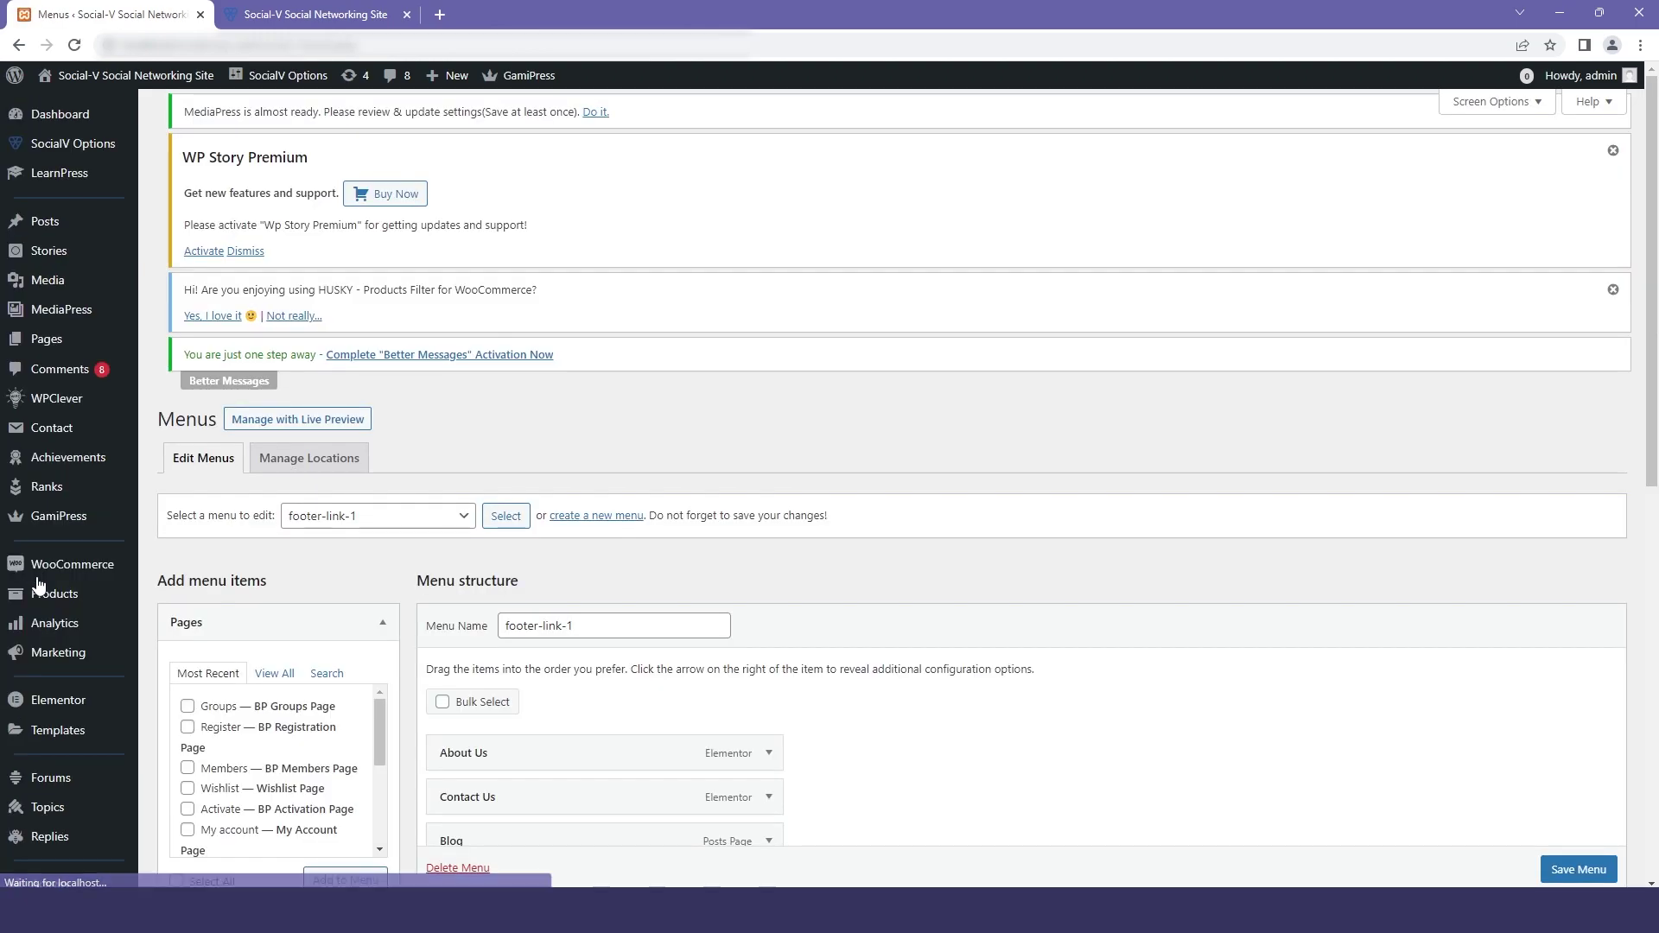
pyautogui.scroll(-2, 320, 570)
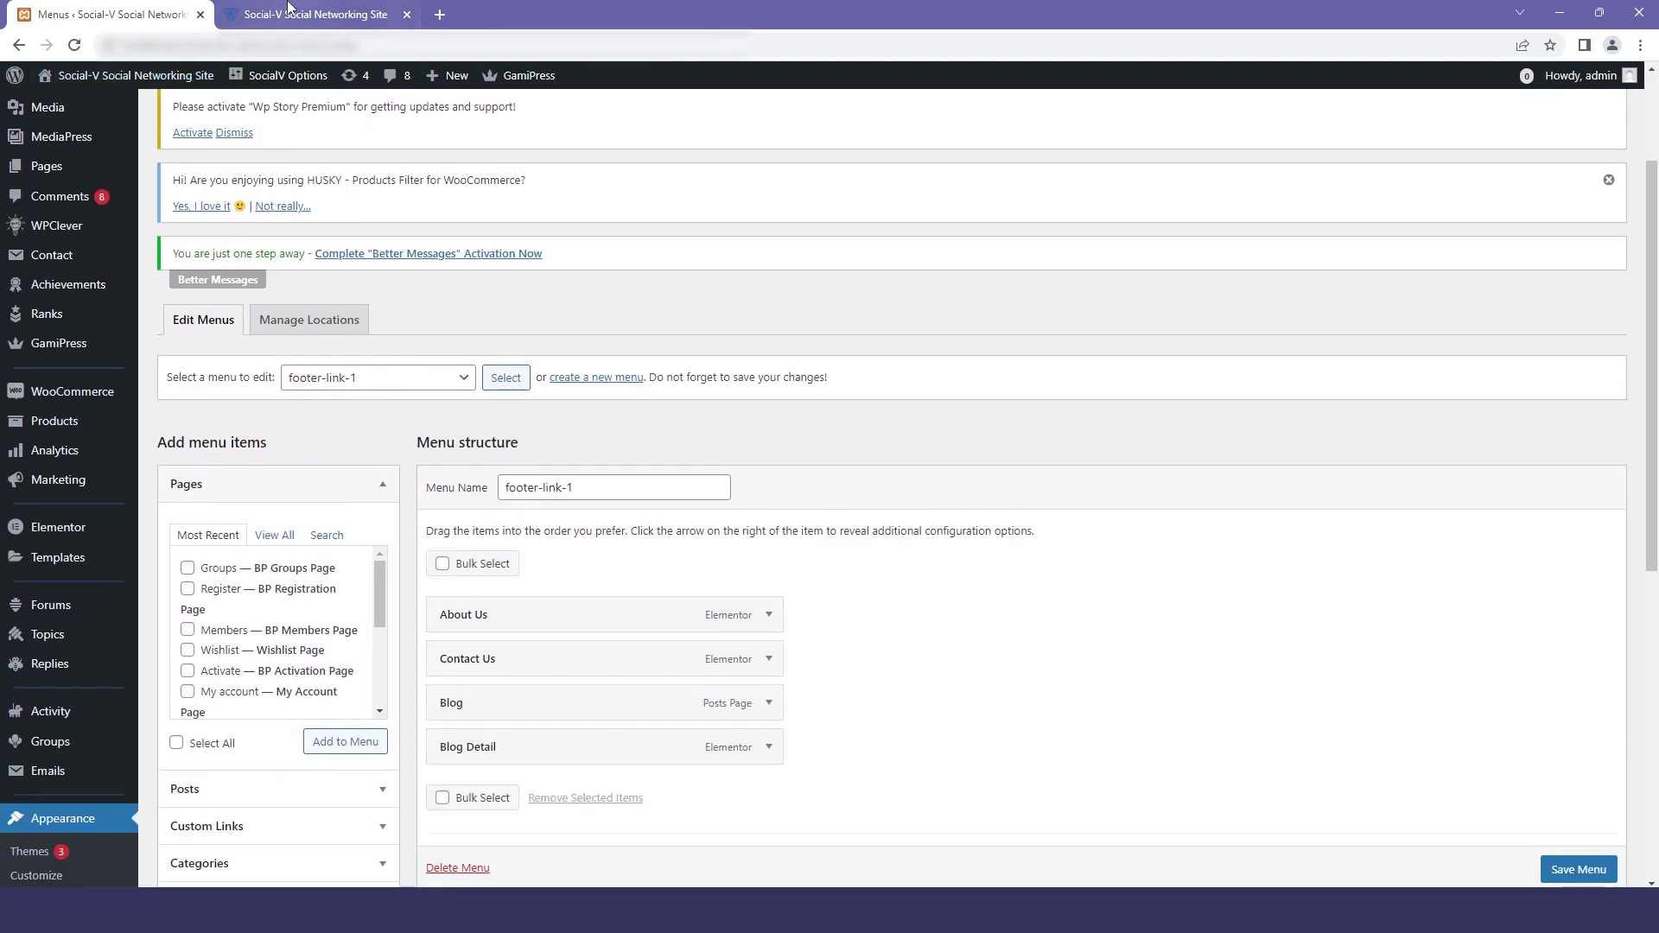
pyautogui.click(260, 14)
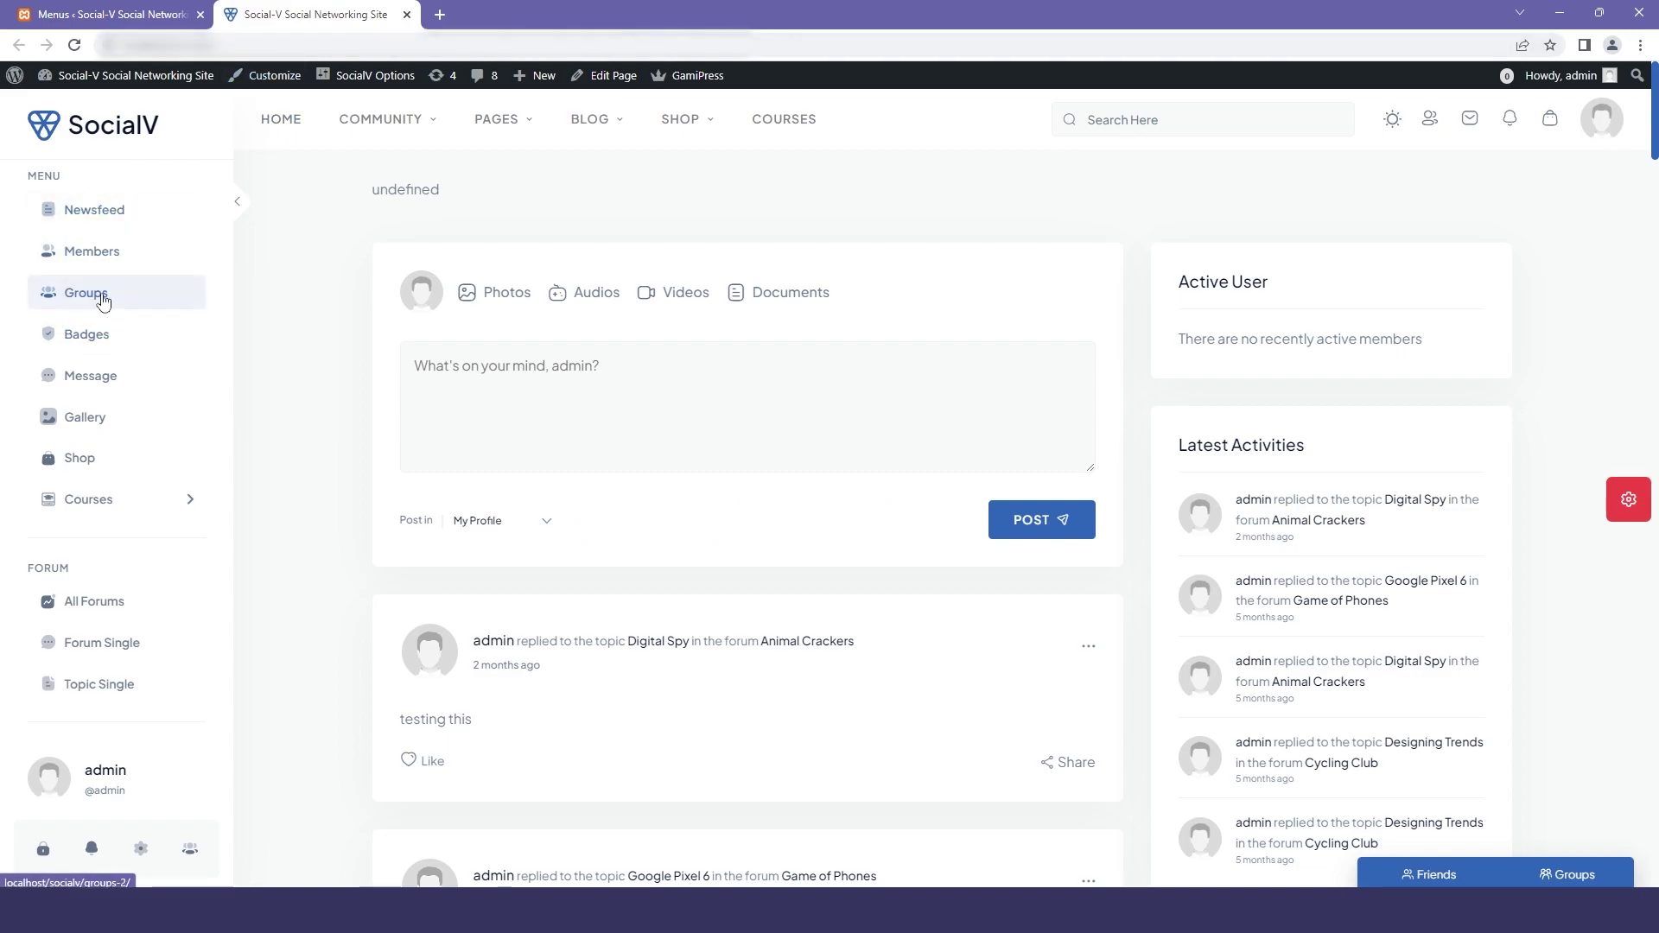
pyautogui.click(108, 13)
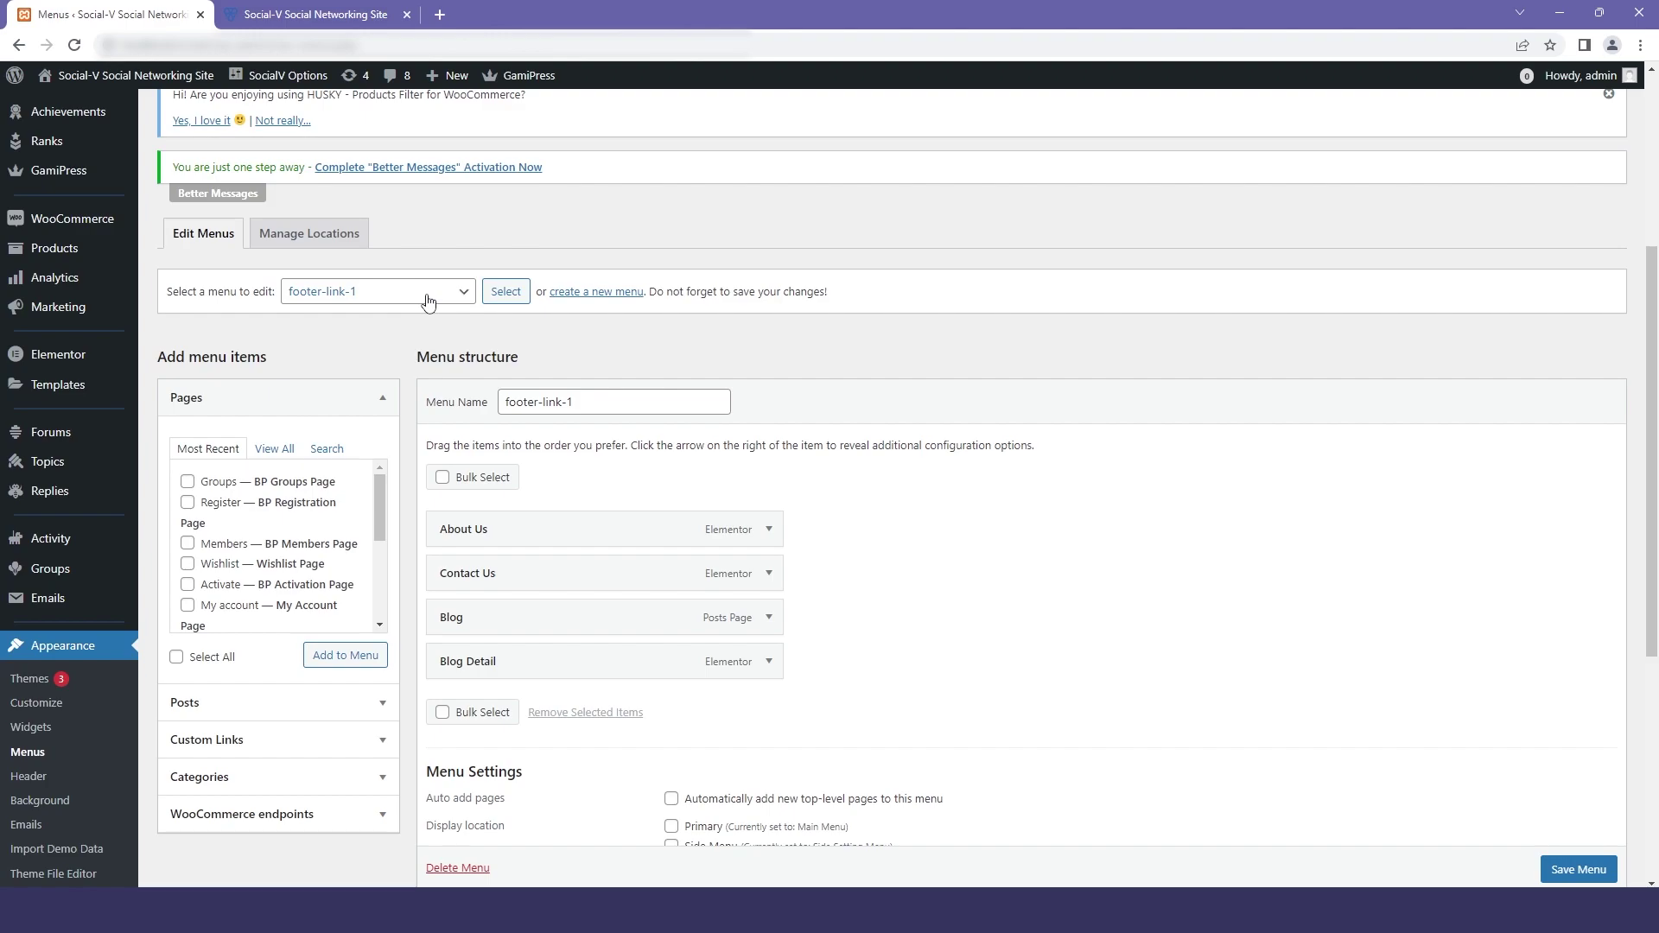
pyautogui.click(404, 294)
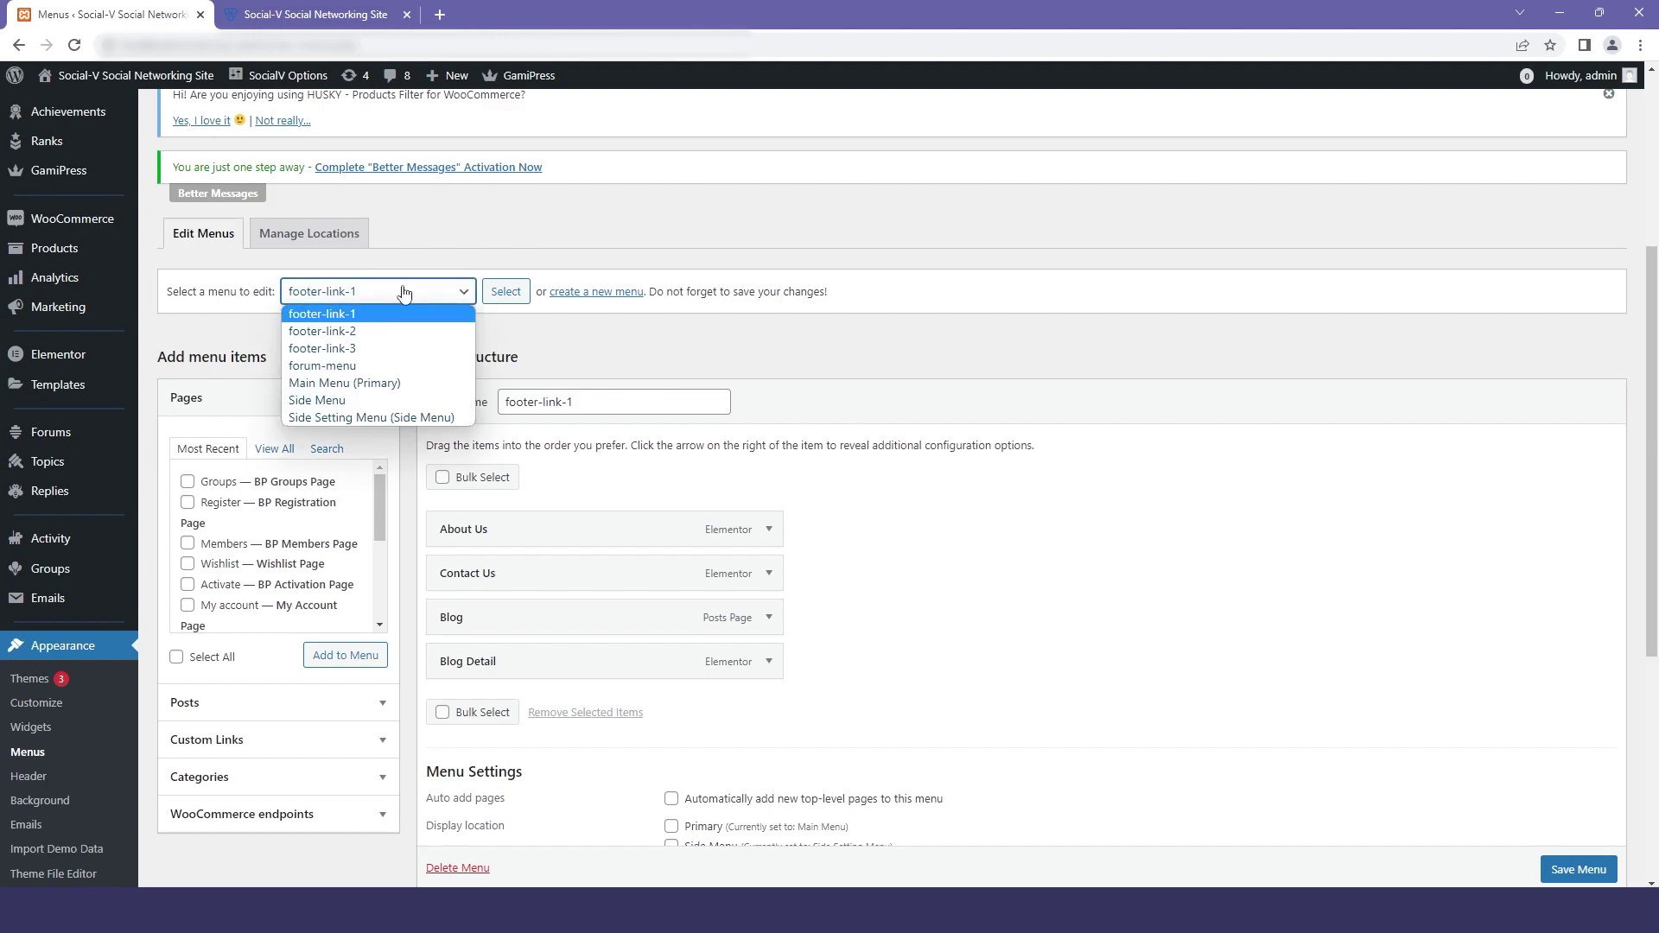
pyautogui.click(369, 398)
pyautogui.click(516, 294)
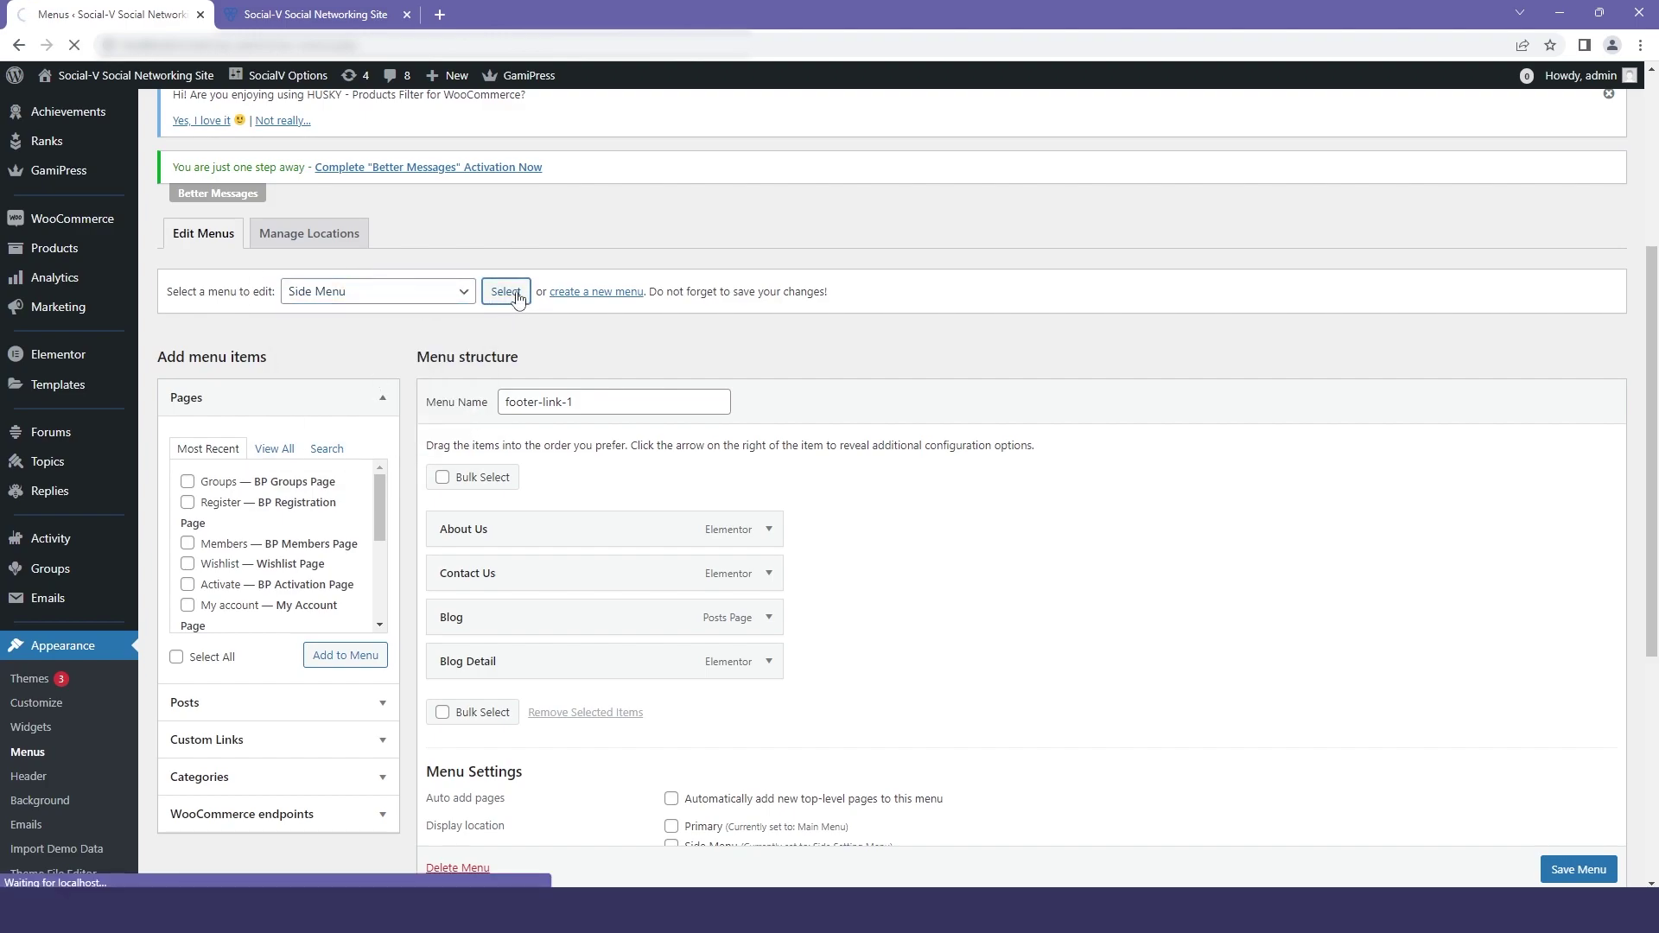
pyautogui.scroll(-4, 518, 299)
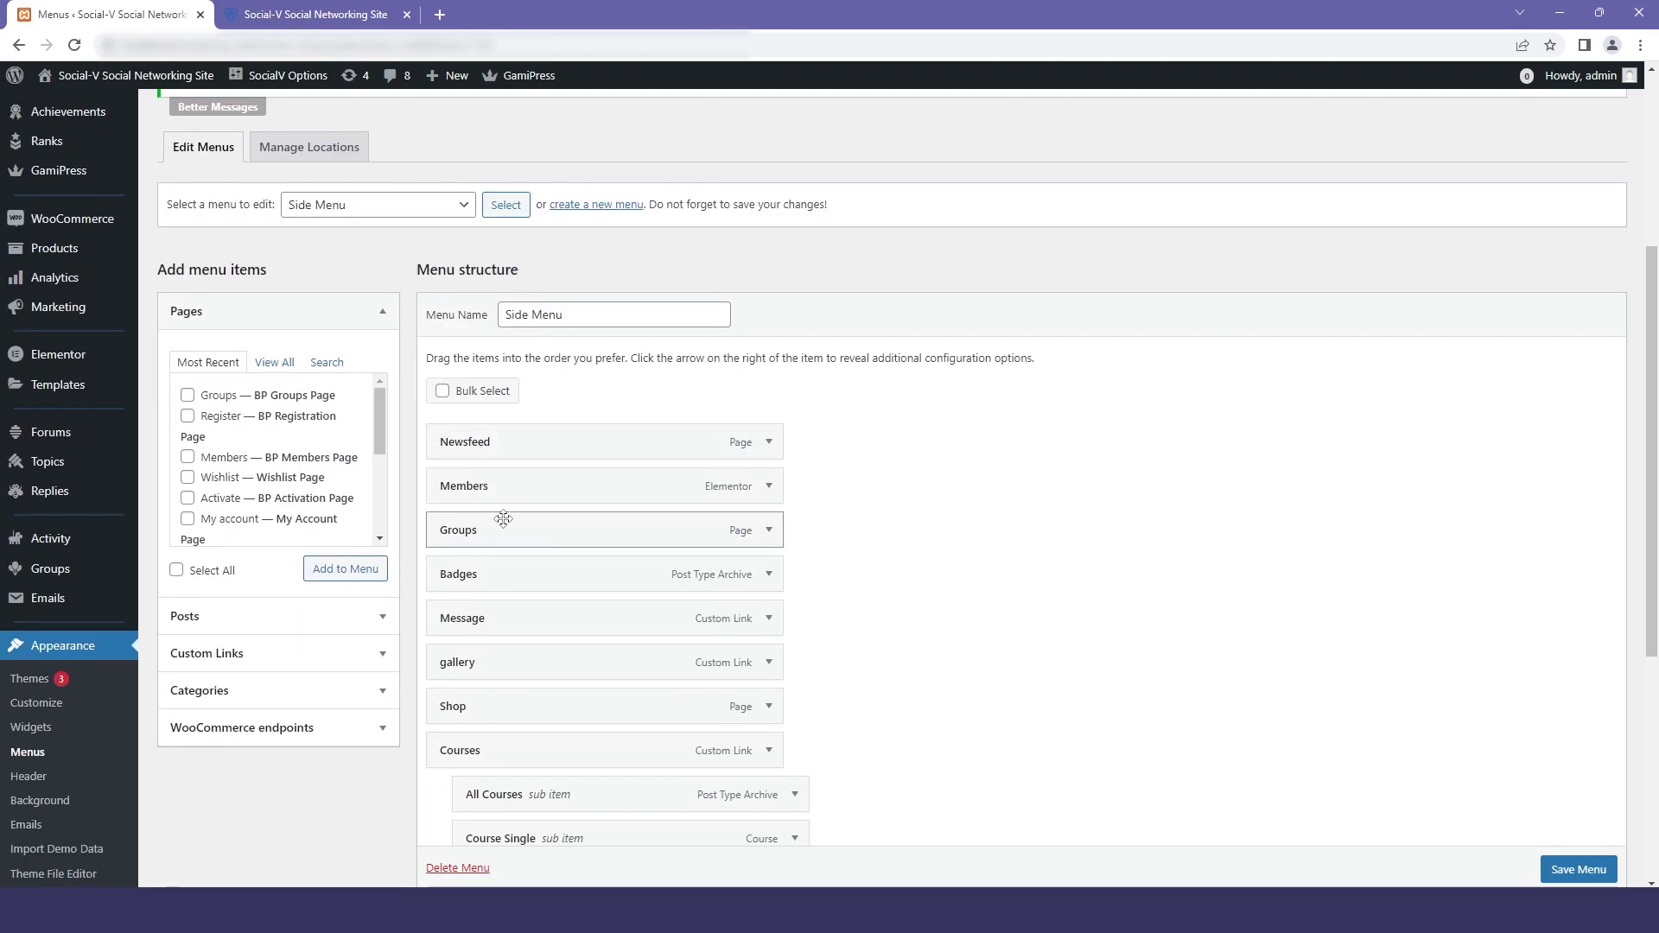
pyautogui.scroll(1, 501, 513)
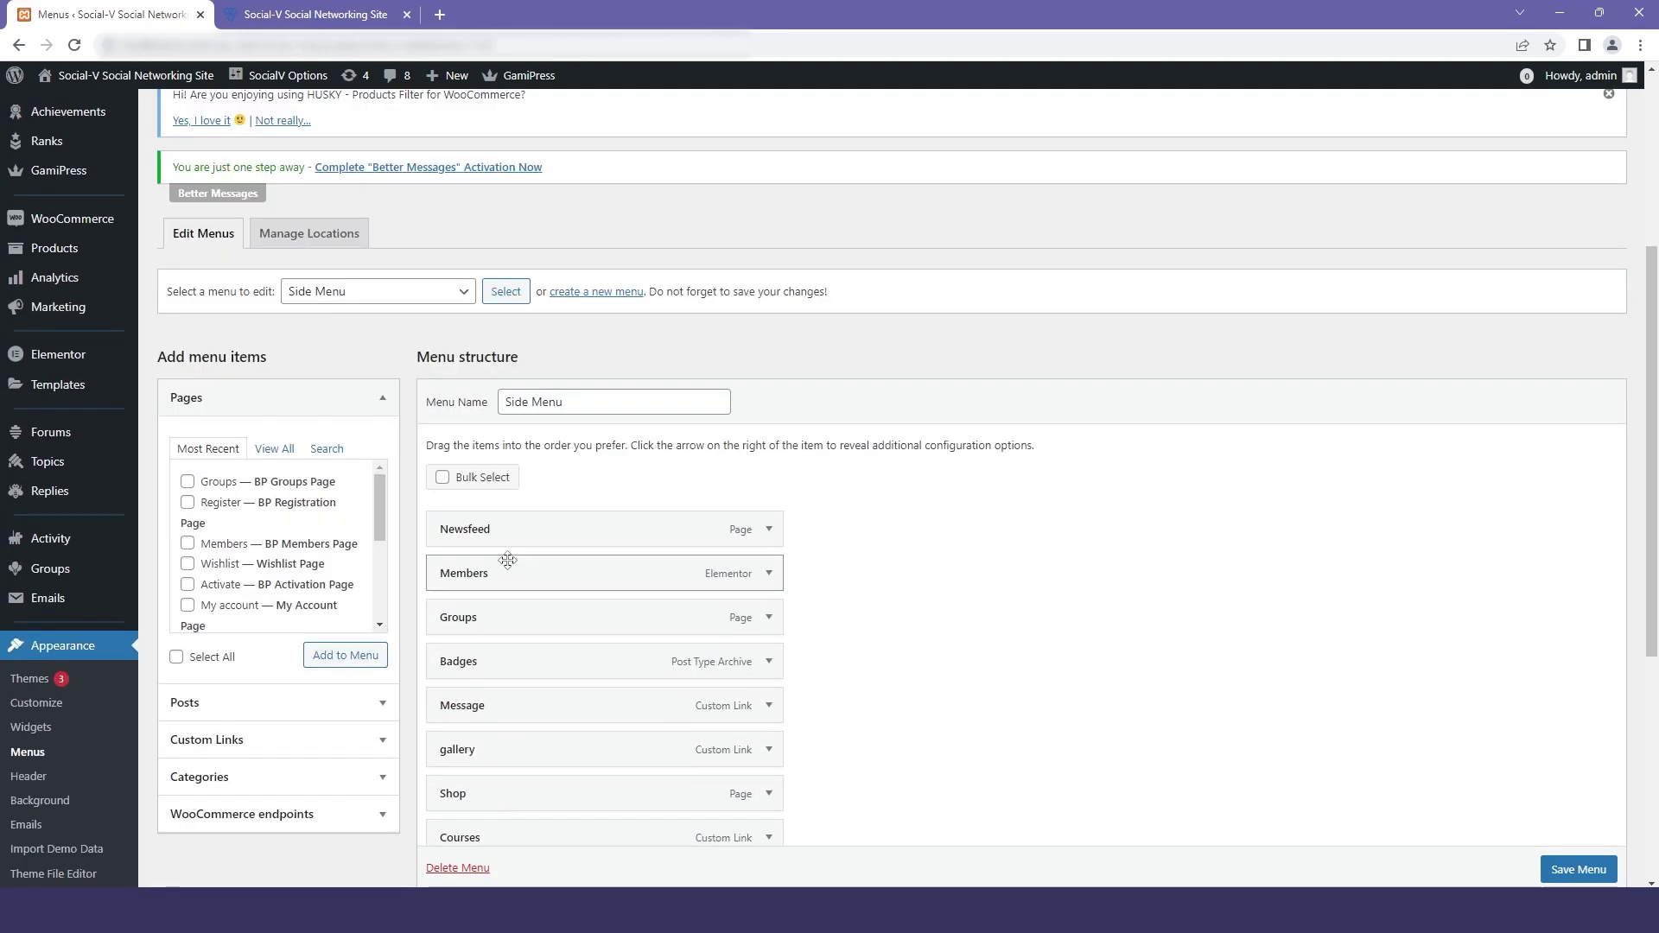
pyautogui.click(257, 10)
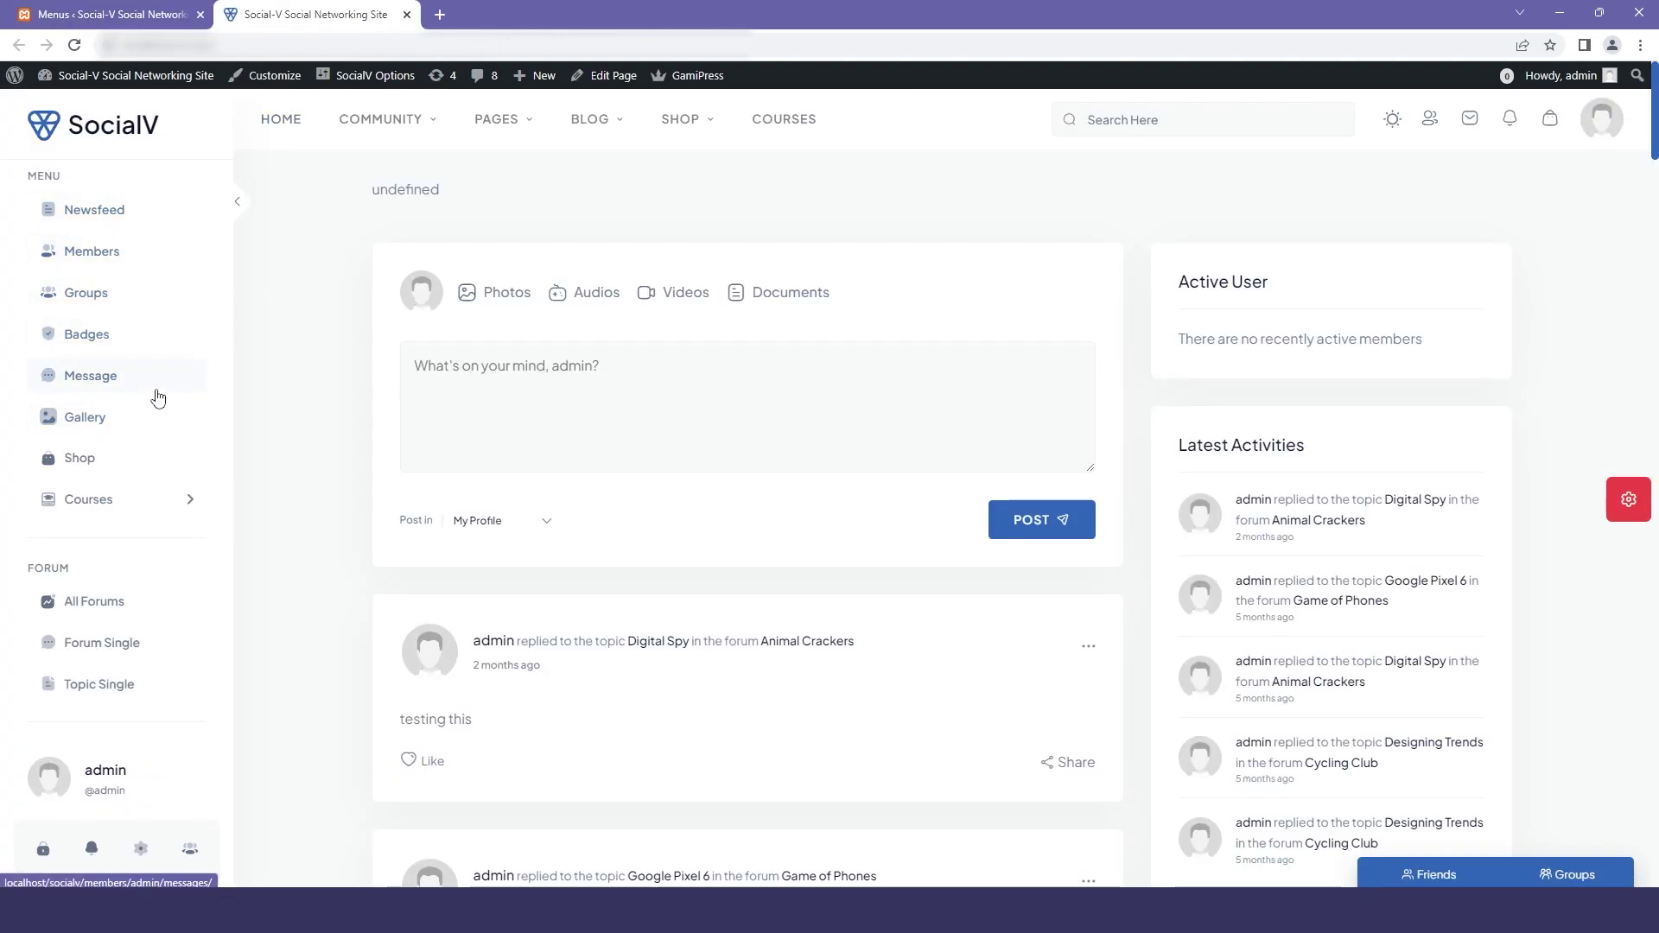
# - Expand Side Menu's Newsfeed item and open its icon picker showing menu-newsfeed-1.svg
pyautogui.click(112, 14)
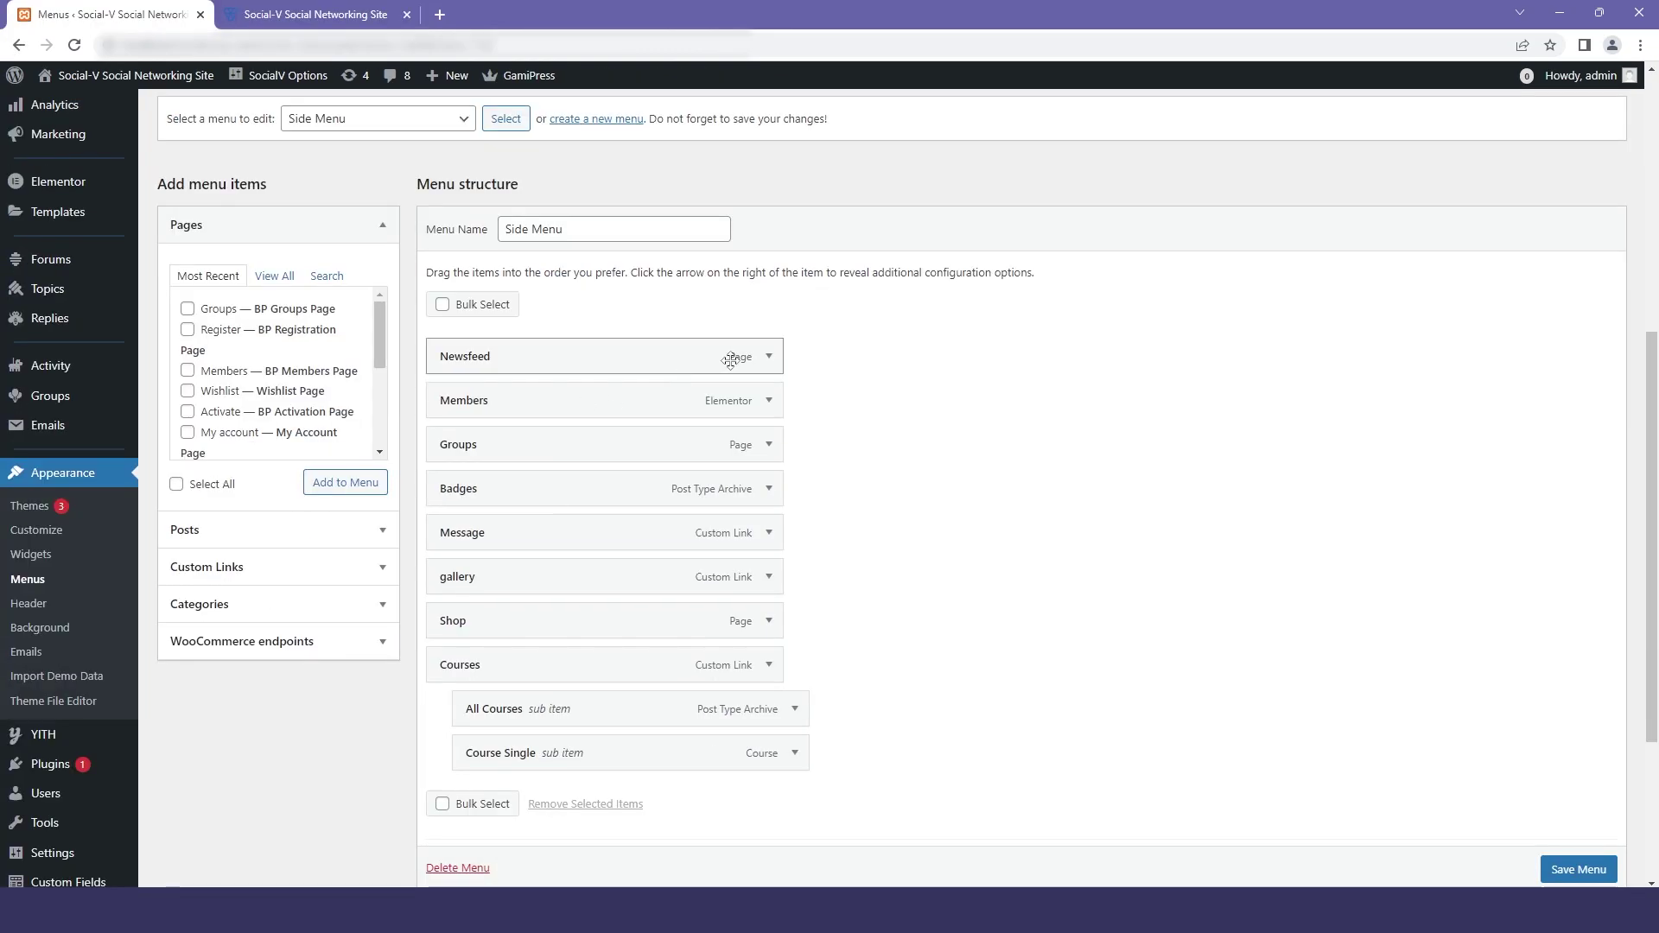
pyautogui.click(761, 360)
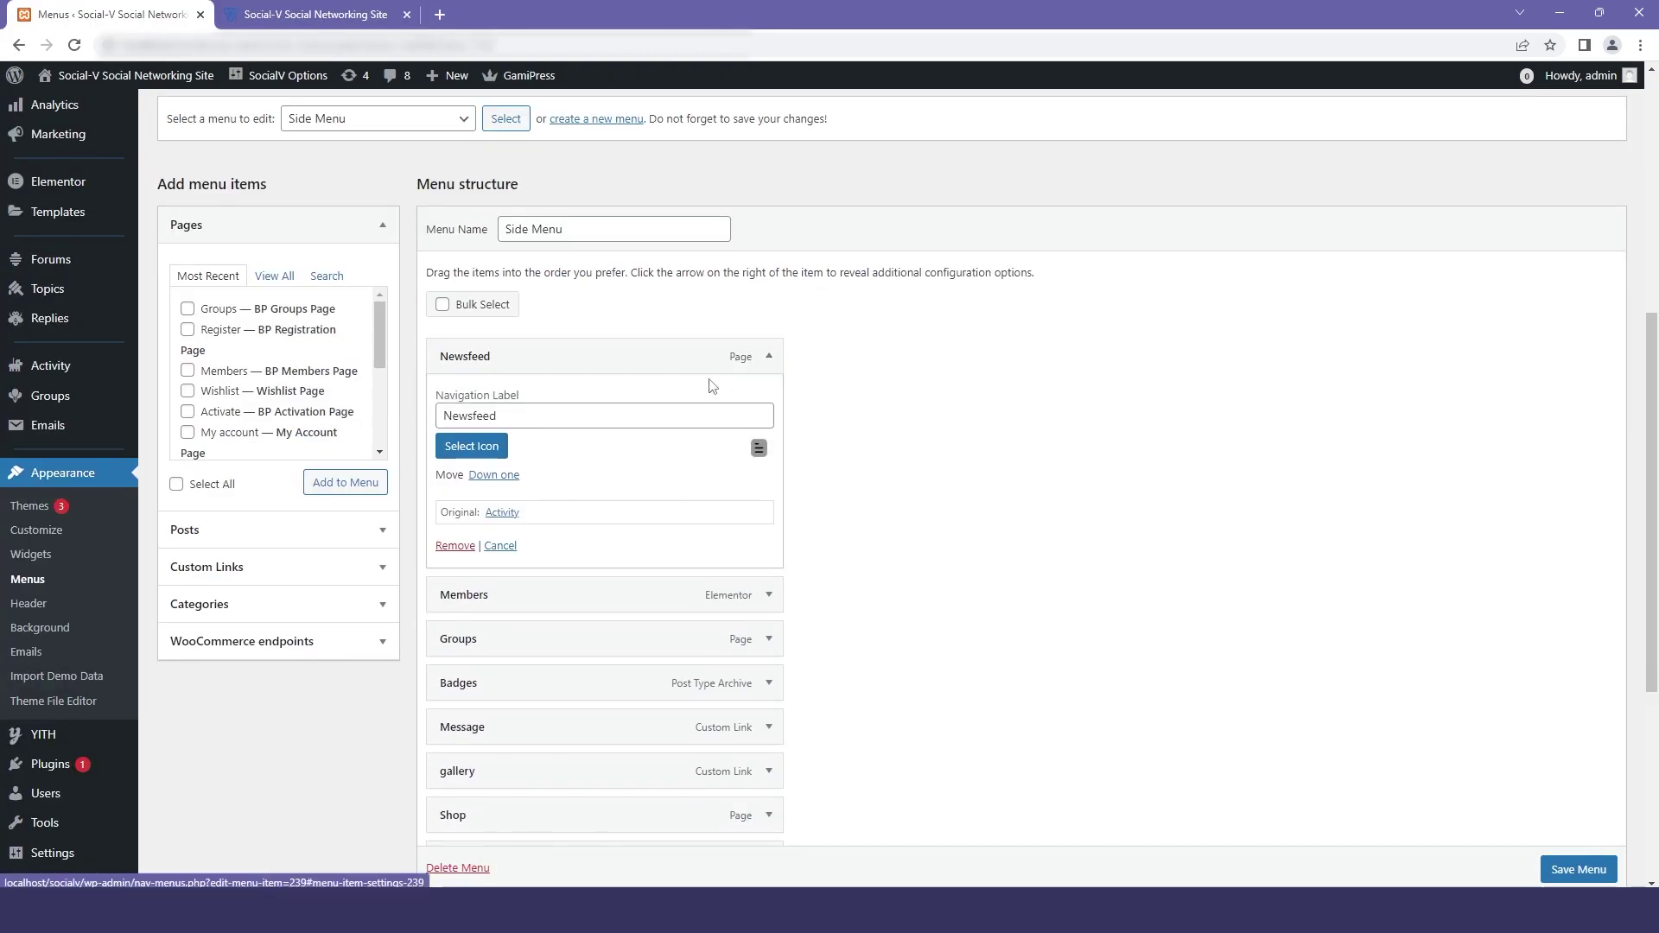
pyautogui.click(471, 445)
# - Assign the menu-home-1.svg house icon to Newsfeed and save the Side Menu
pyautogui.click(156, 145)
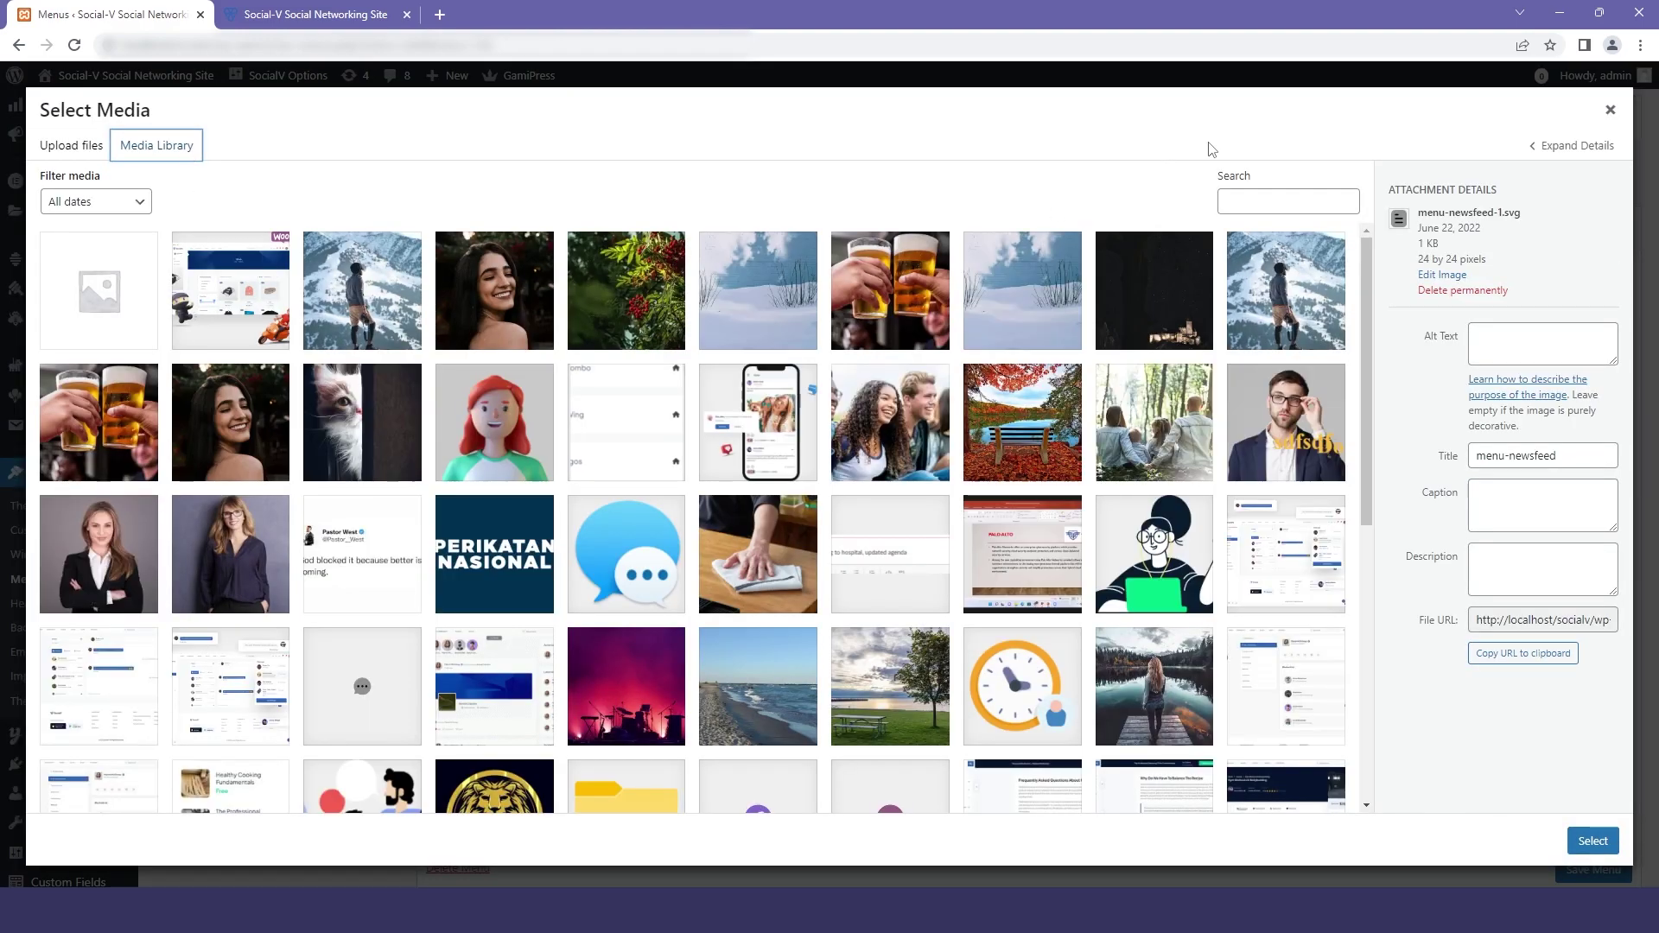
pyautogui.click(1254, 195)
pyautogui.write('.svg')
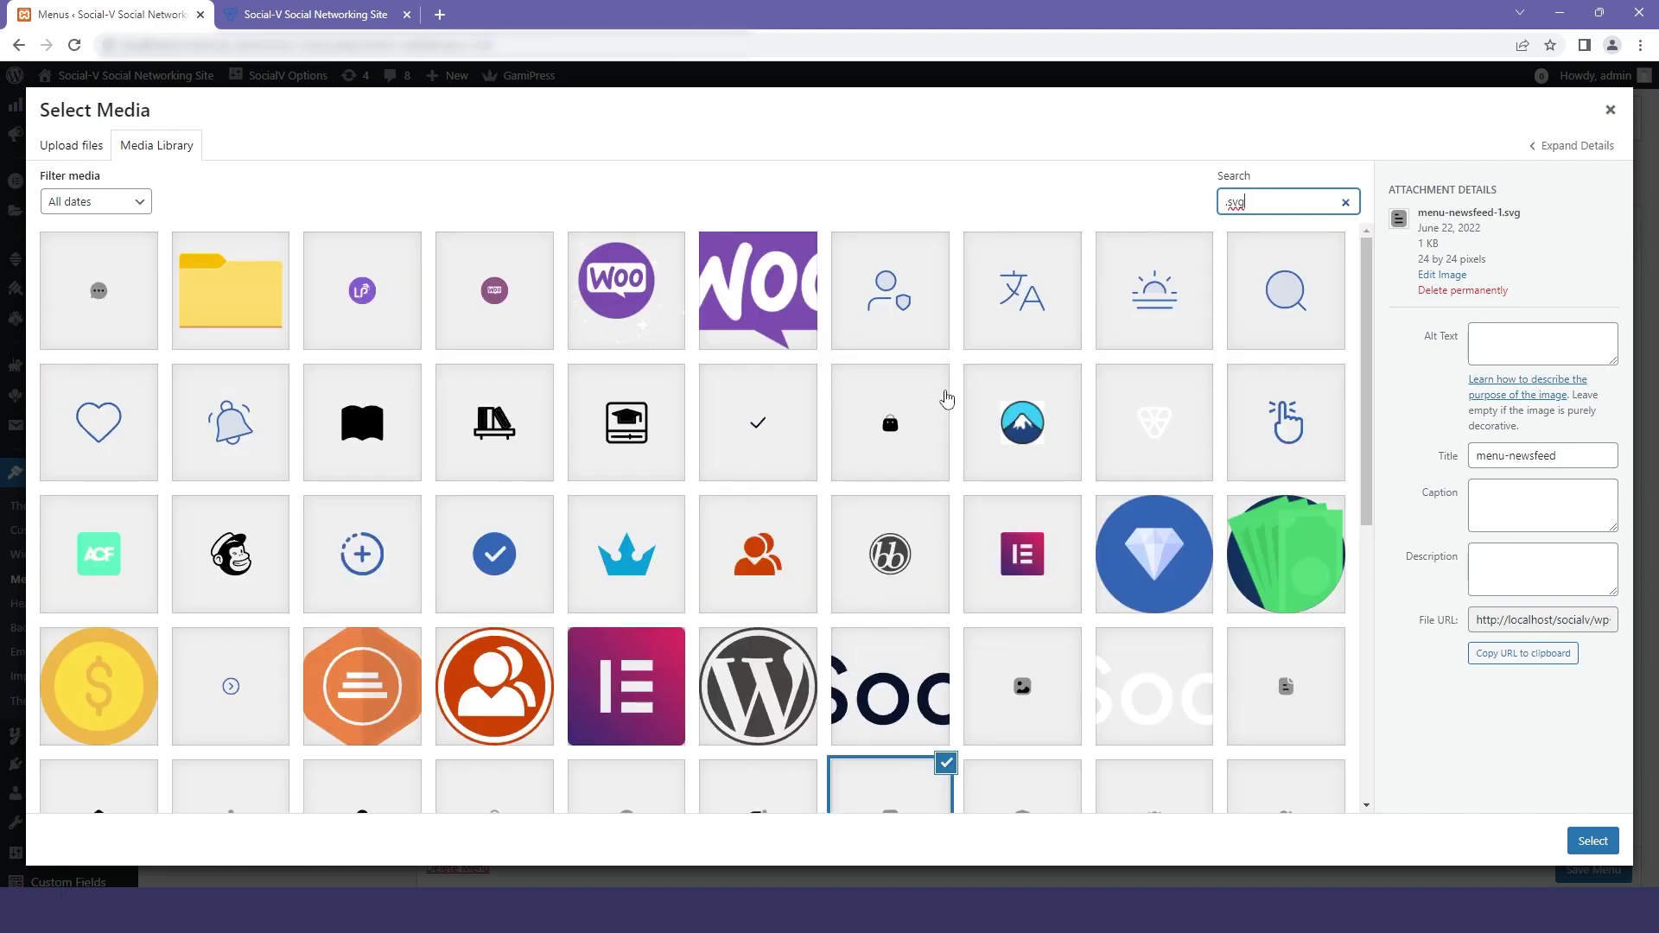
pyautogui.scroll(-2, 1048, 516)
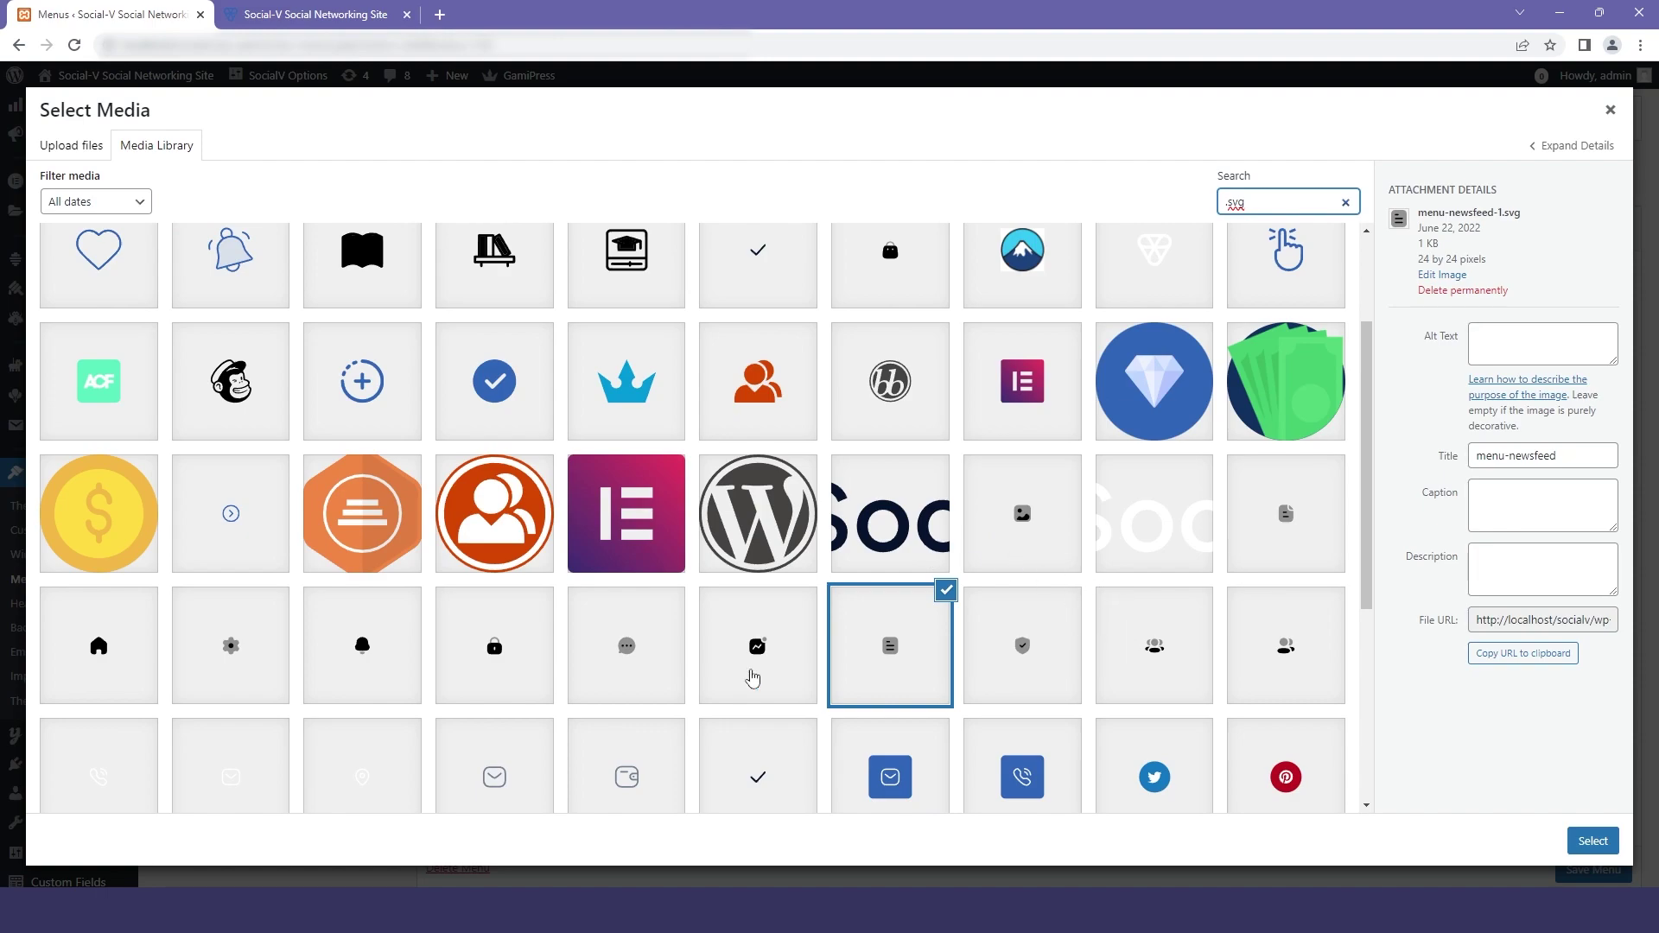
pyautogui.click(127, 624)
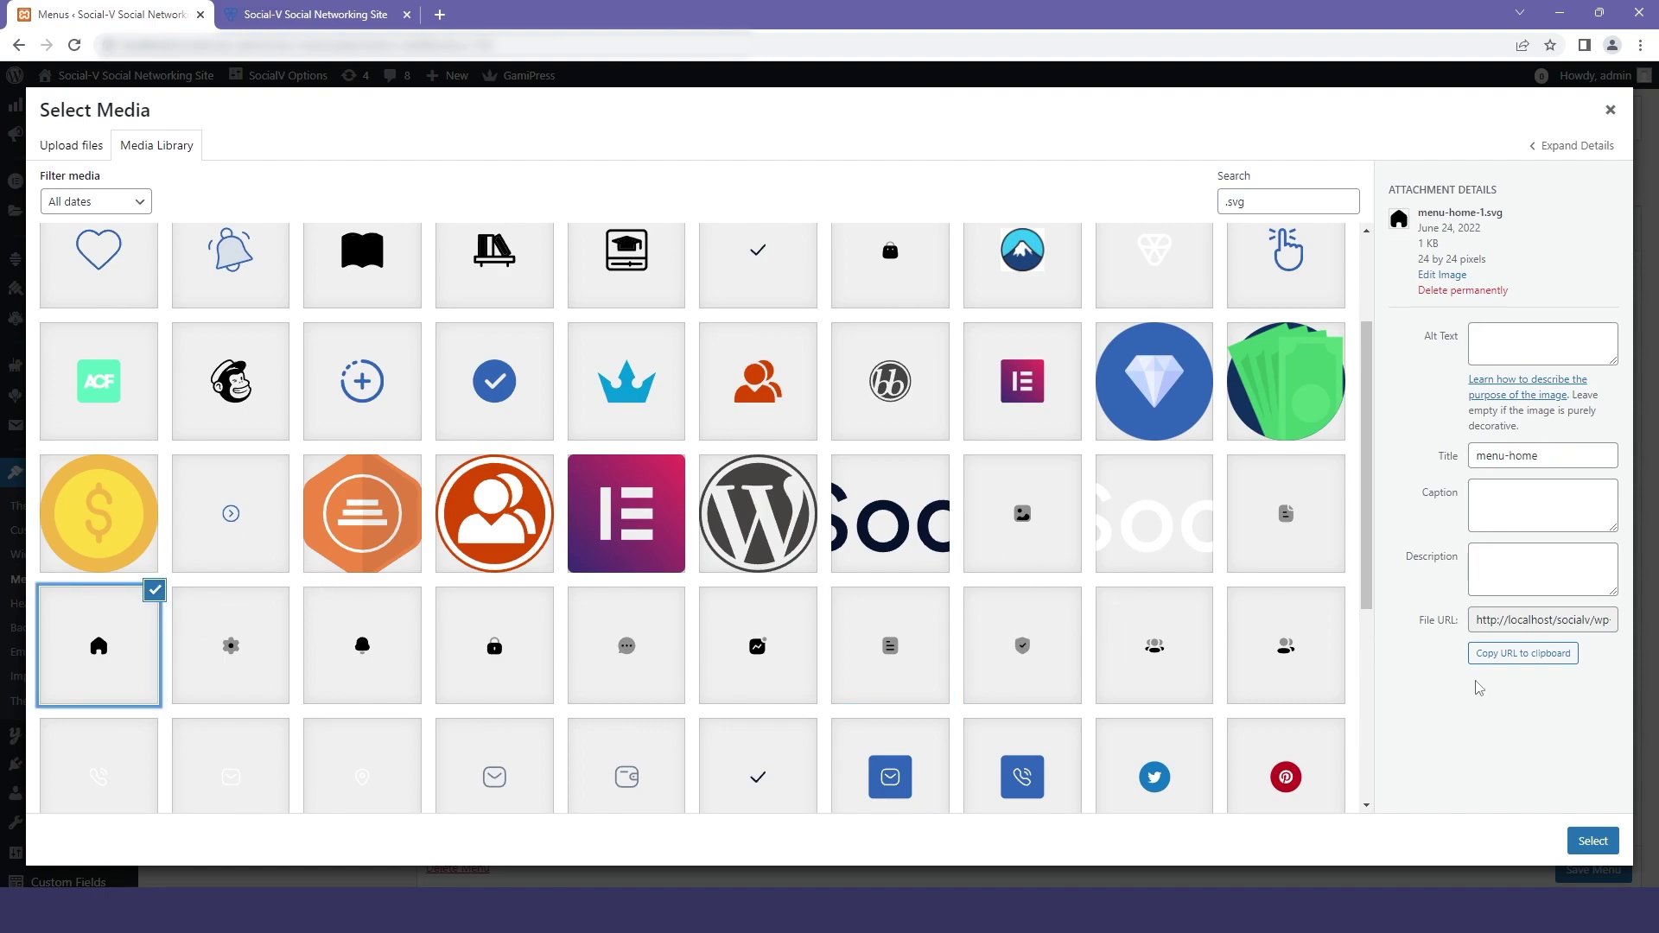
pyautogui.click(1595, 842)
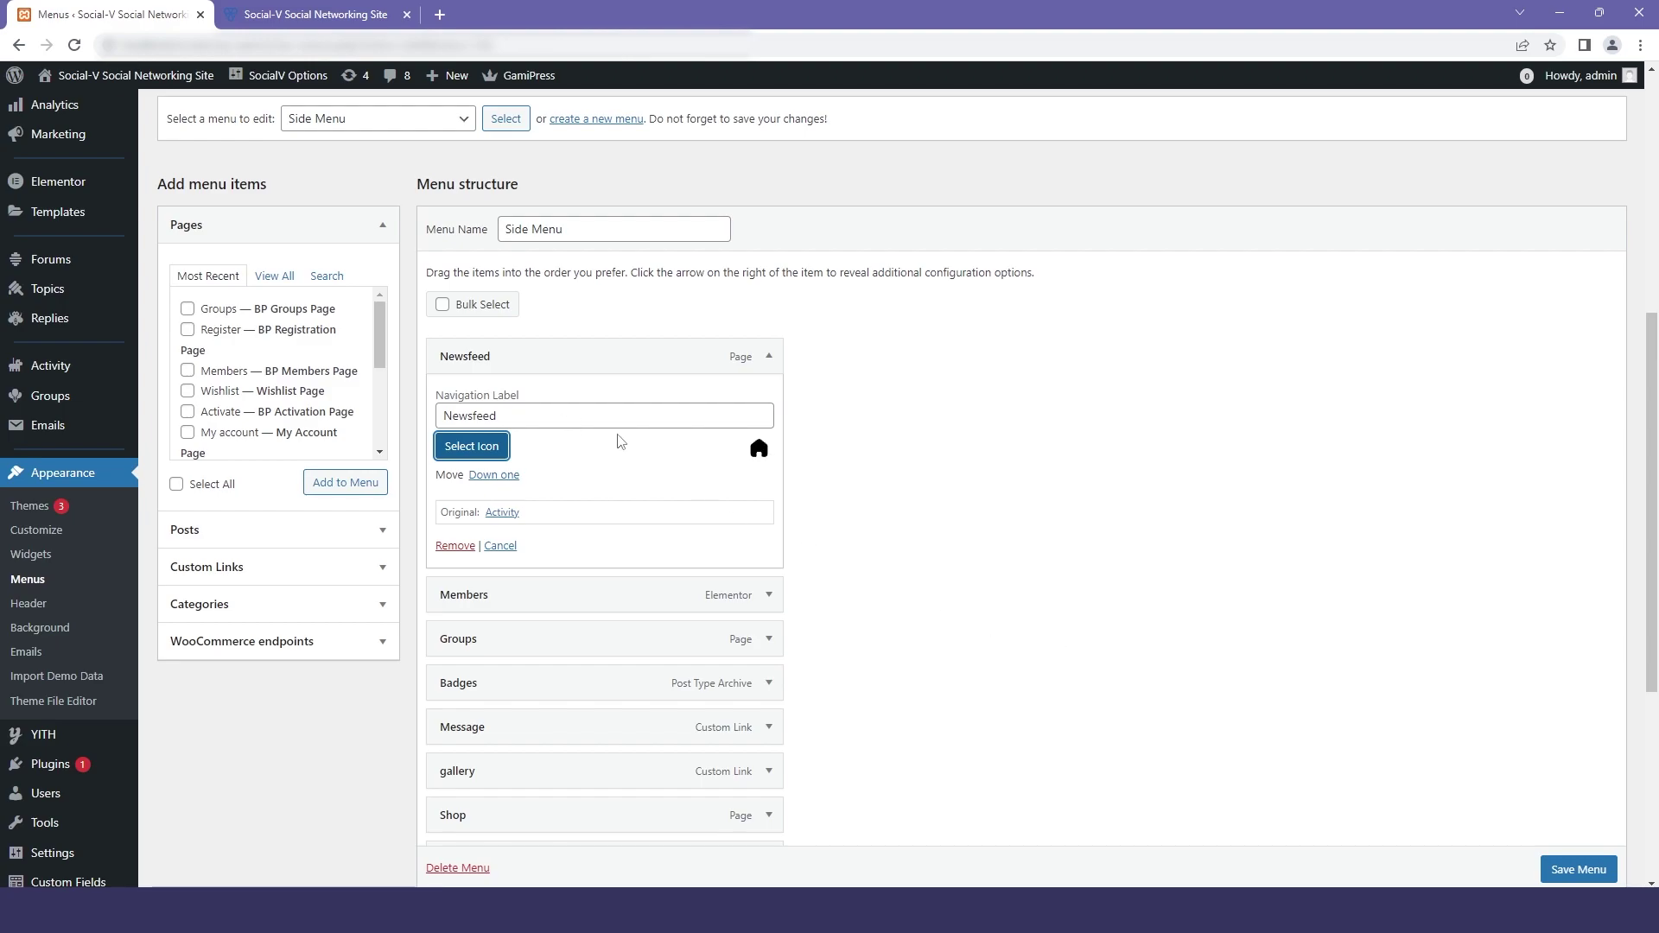
pyautogui.click(1573, 868)
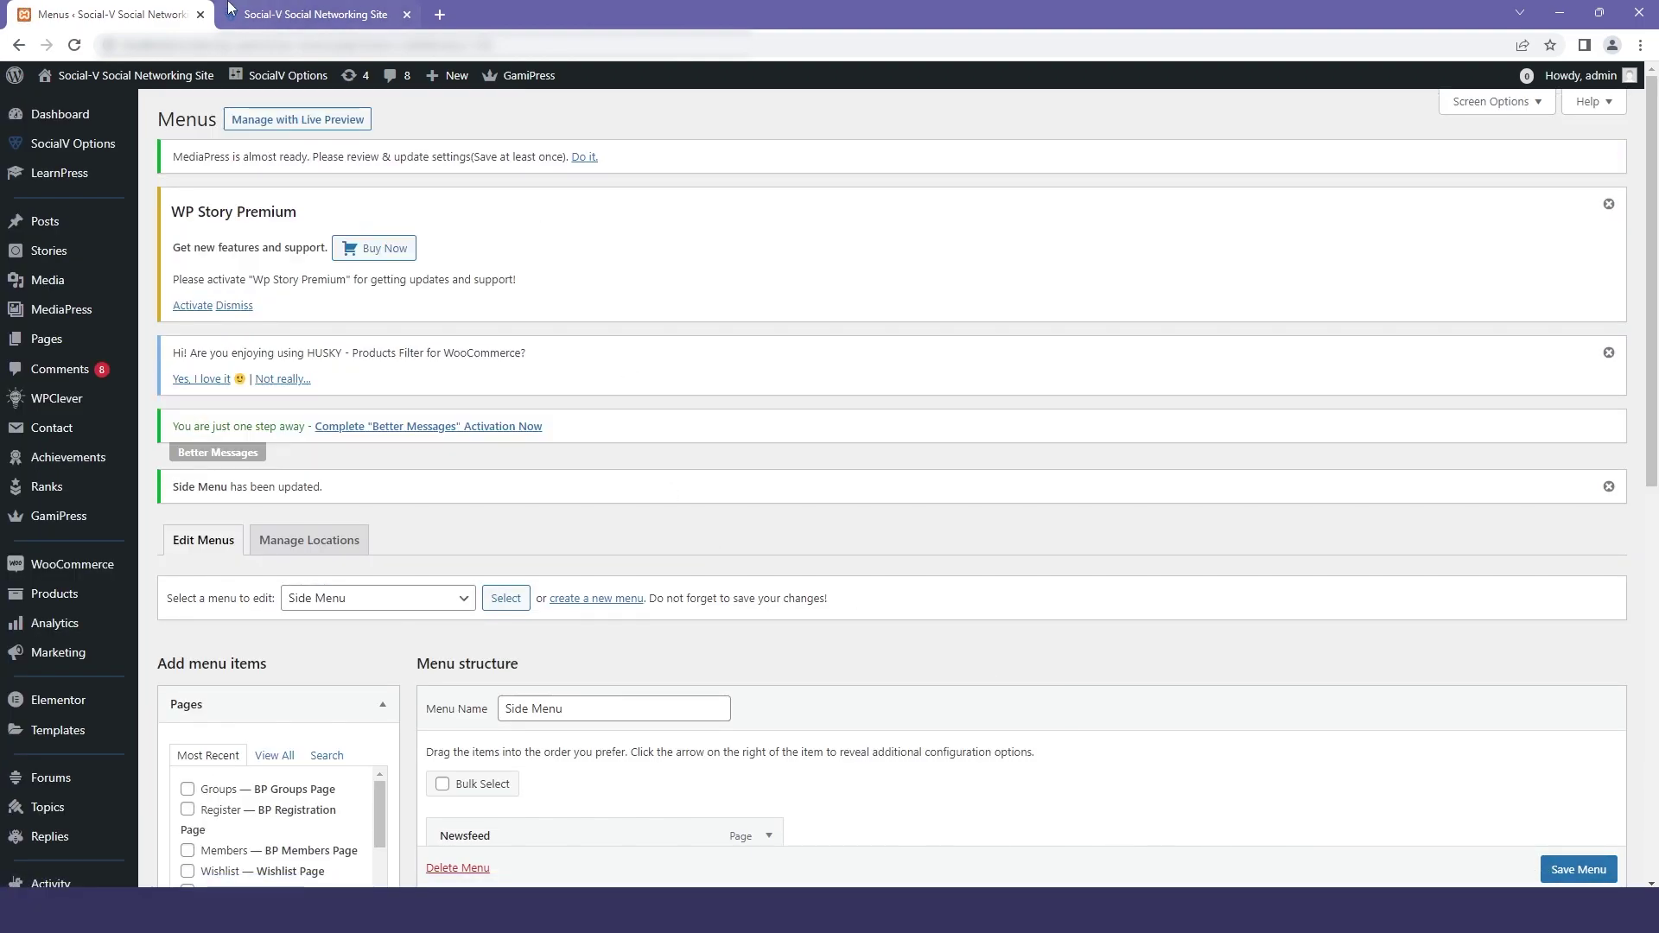
# - Reload the live SocialV site and open Newsfeed to check its house icon
pyautogui.click(278, 16)
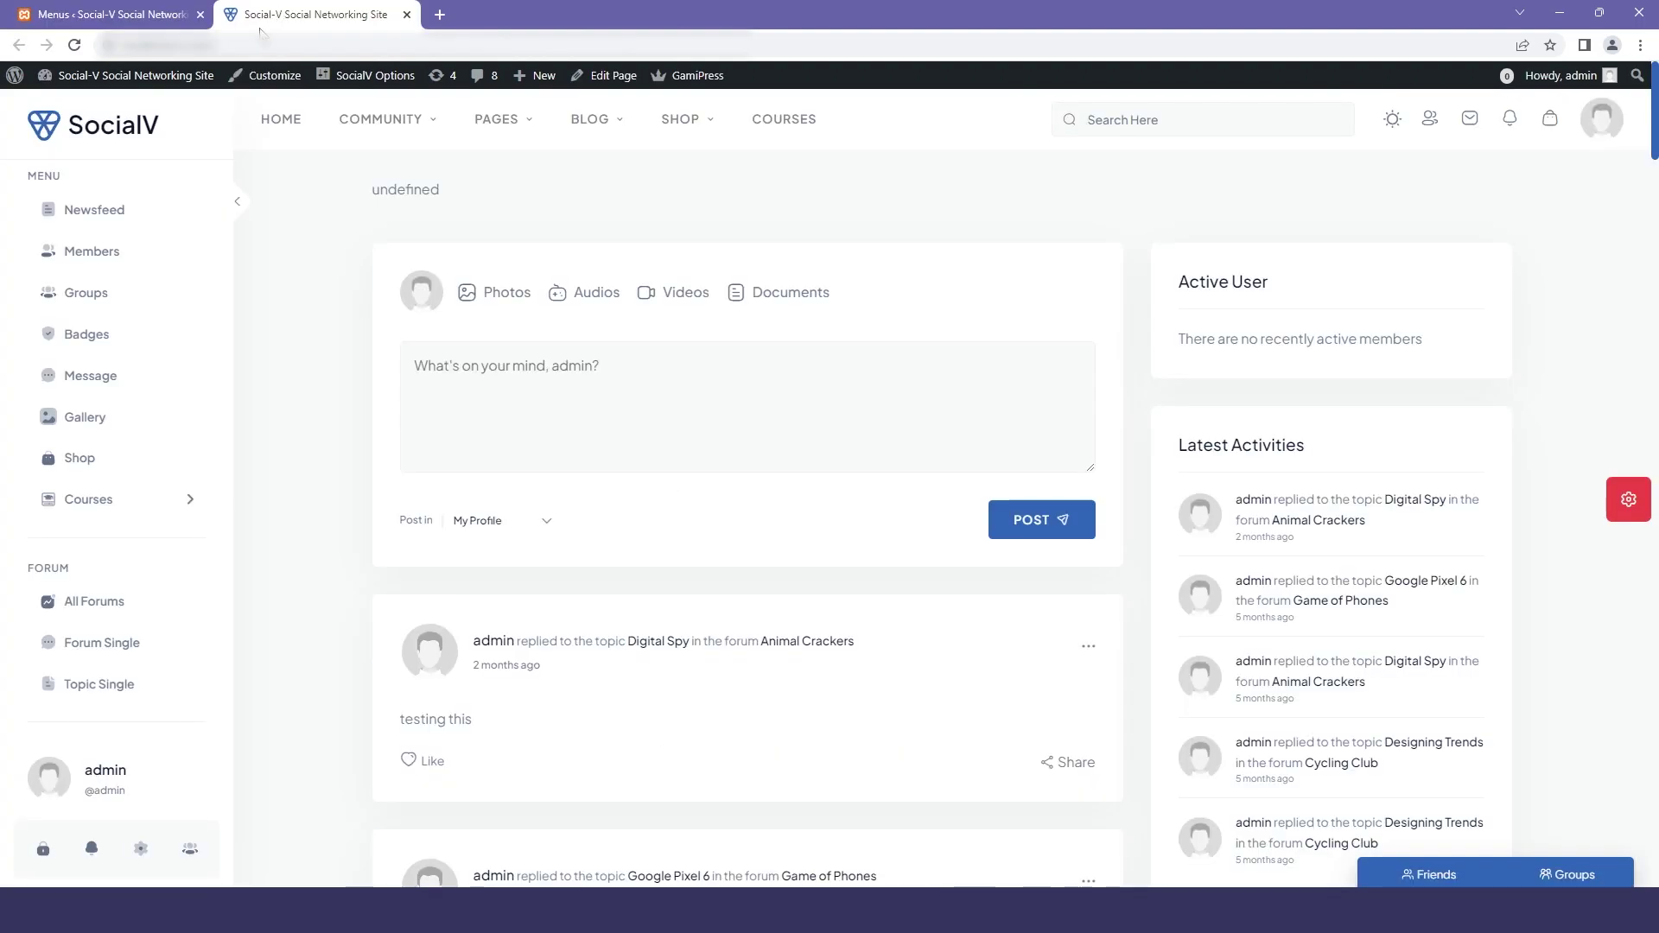
pyautogui.click(74, 45)
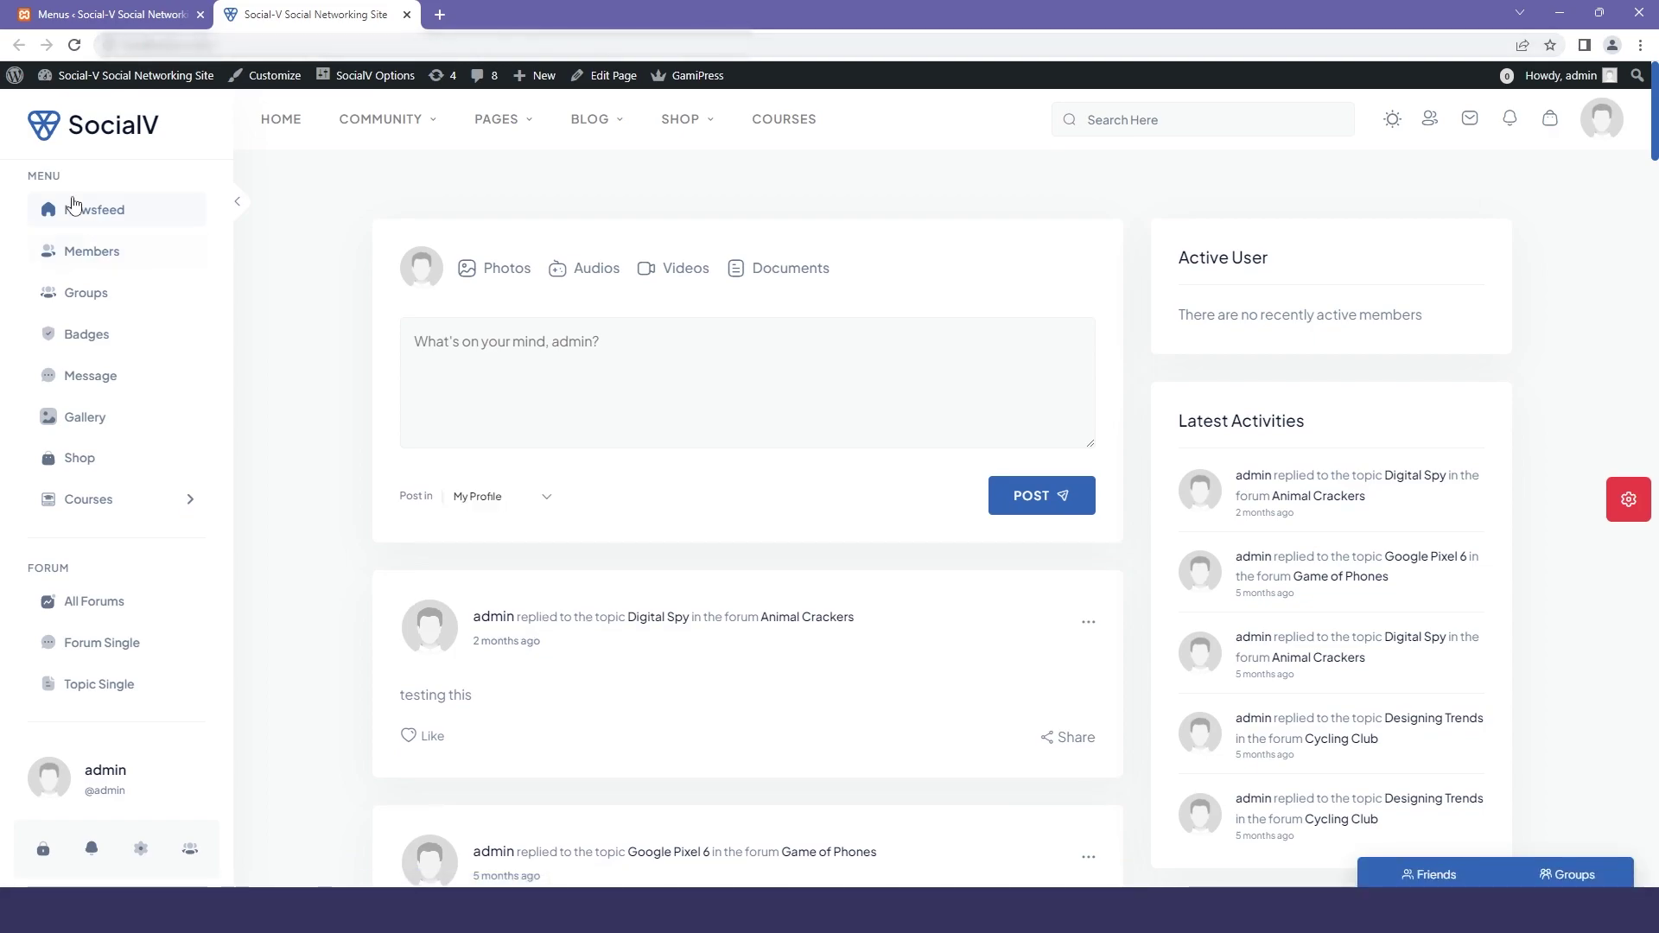
pyautogui.click(45, 213)
# - Open Community's Activate link in a new tab, review it, close it, and return to Menus
pyautogui.moveTo(385, 128)
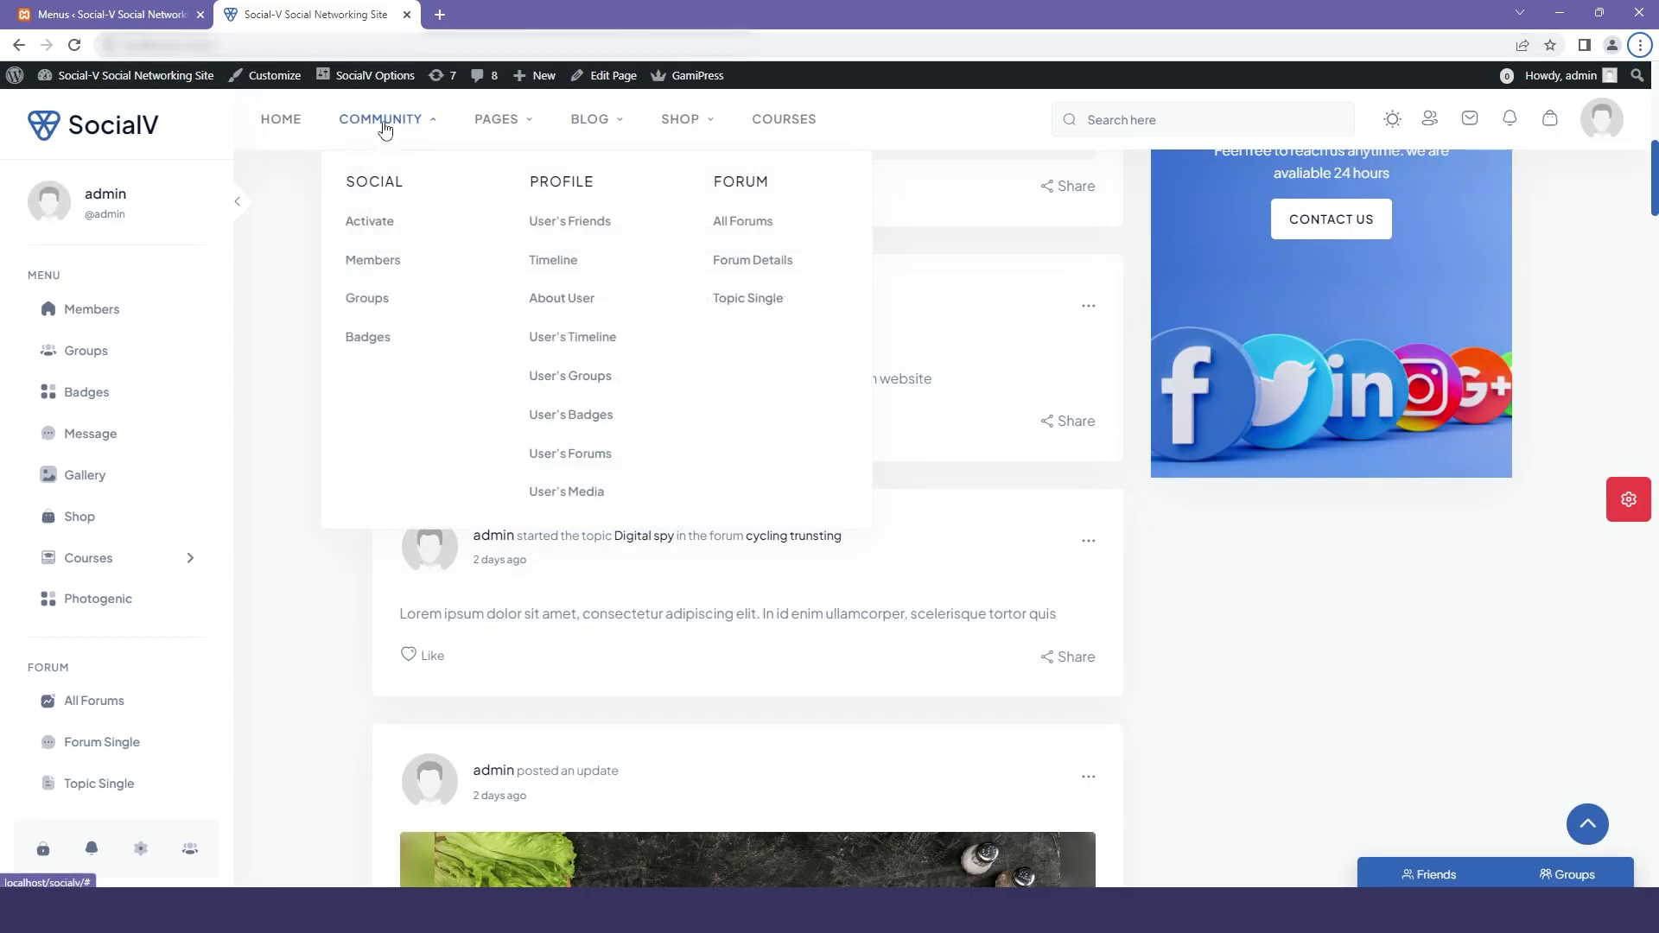
pyautogui.middleClick(373, 227)
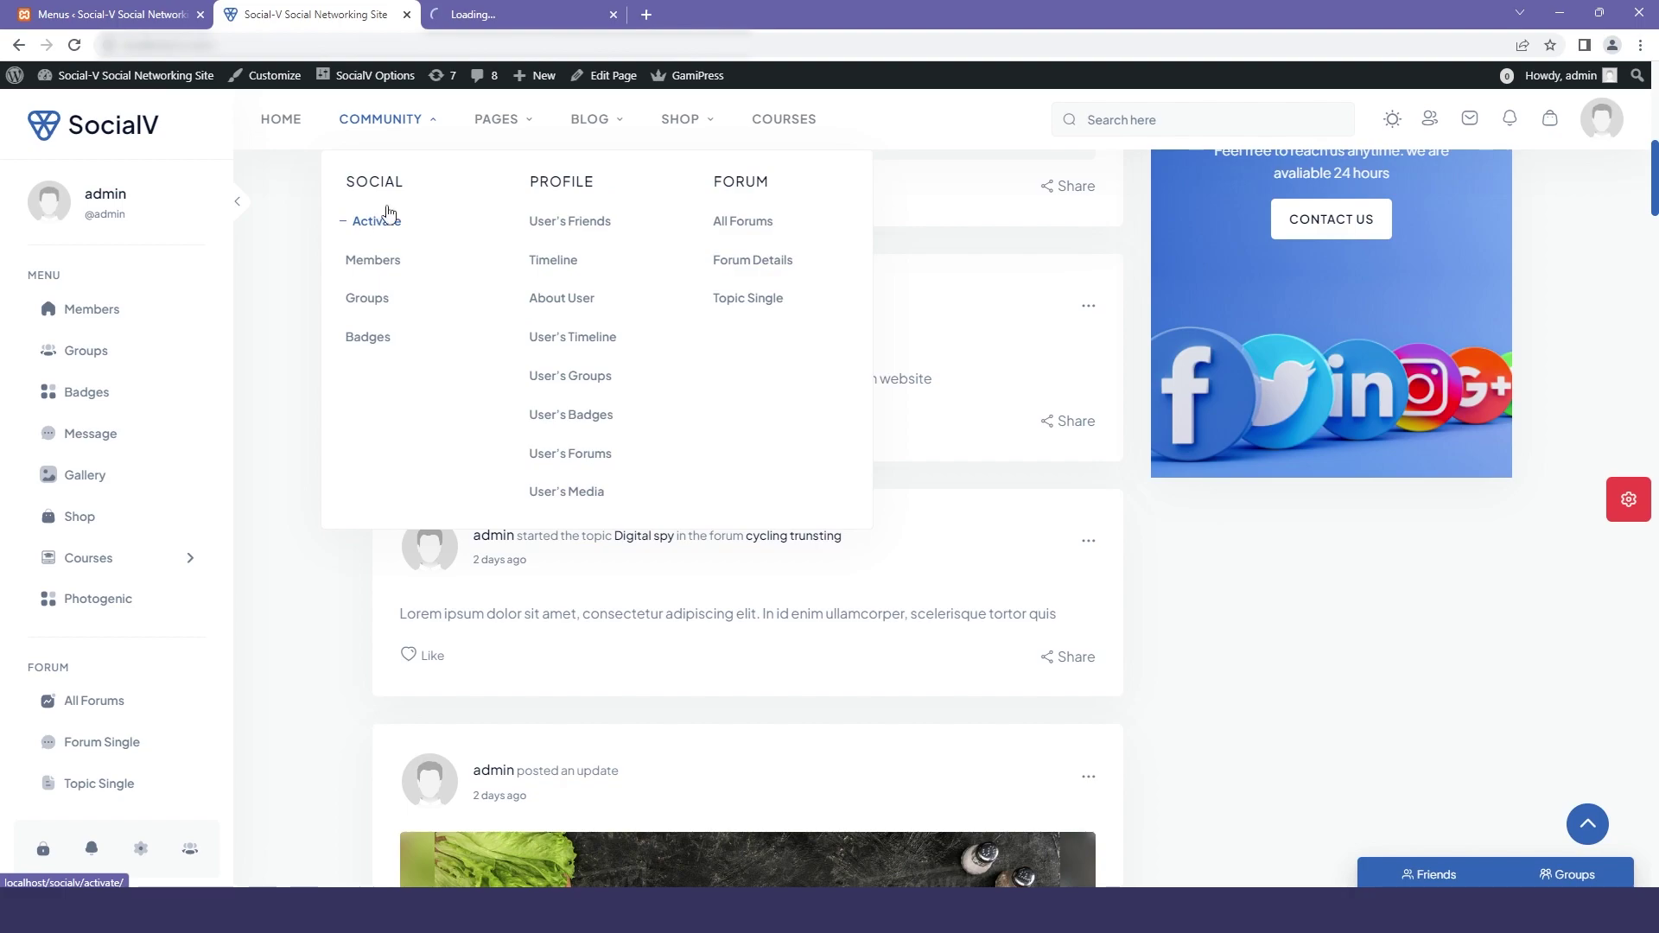
pyautogui.click(474, 18)
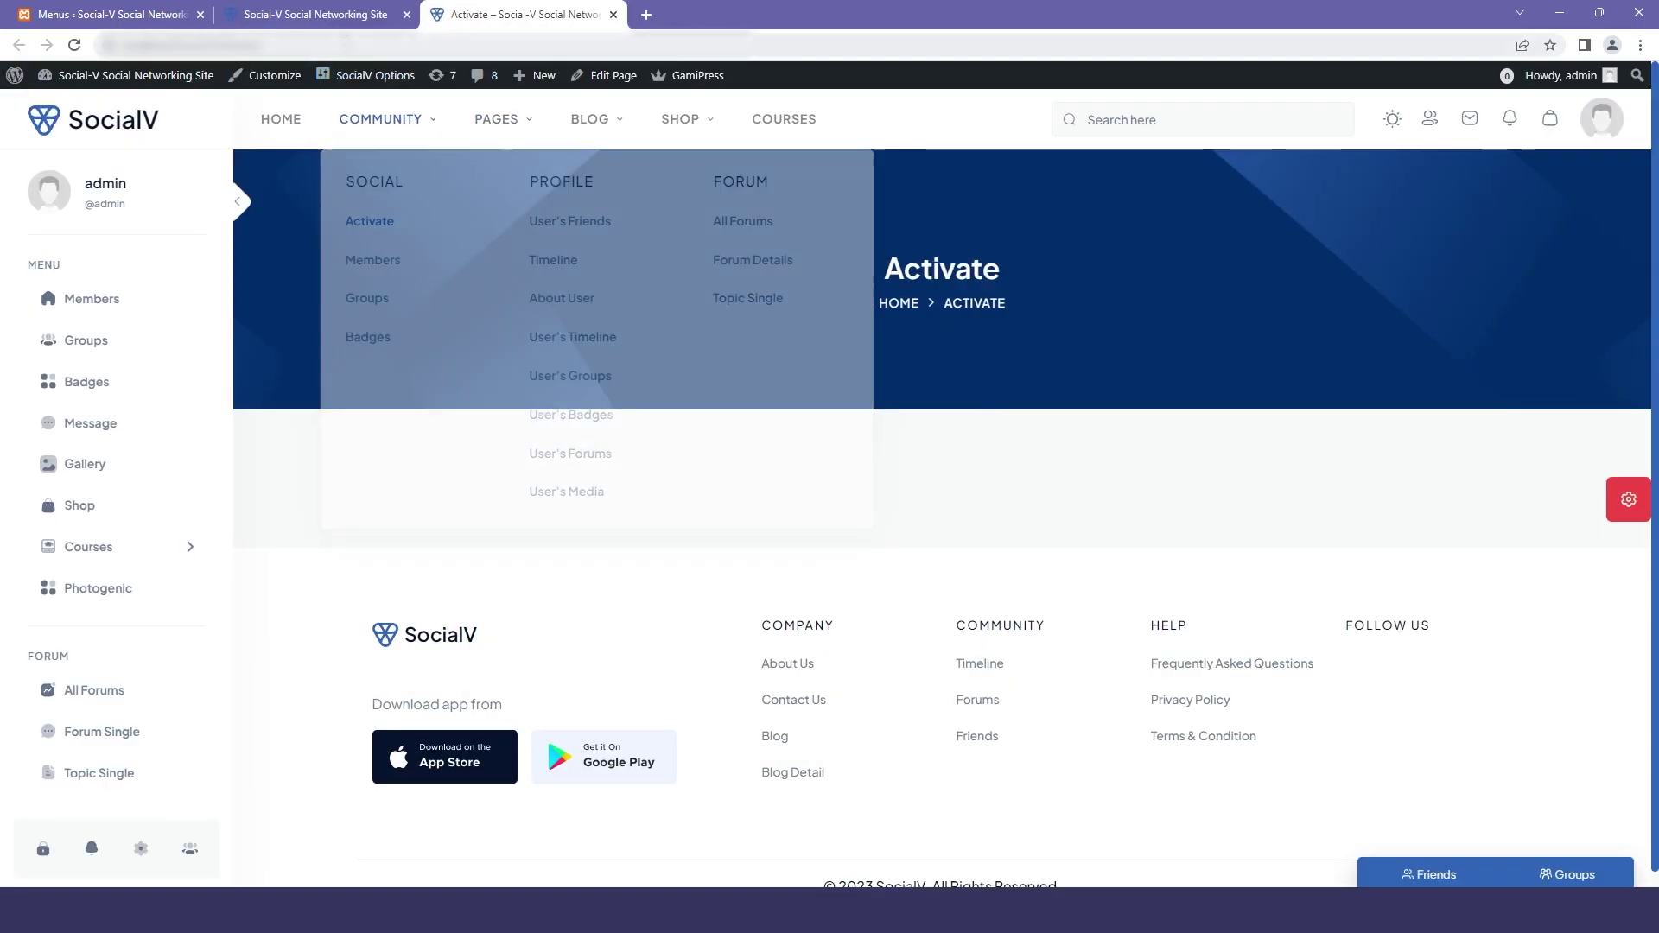
pyautogui.hotkey('ctrl', 'w')
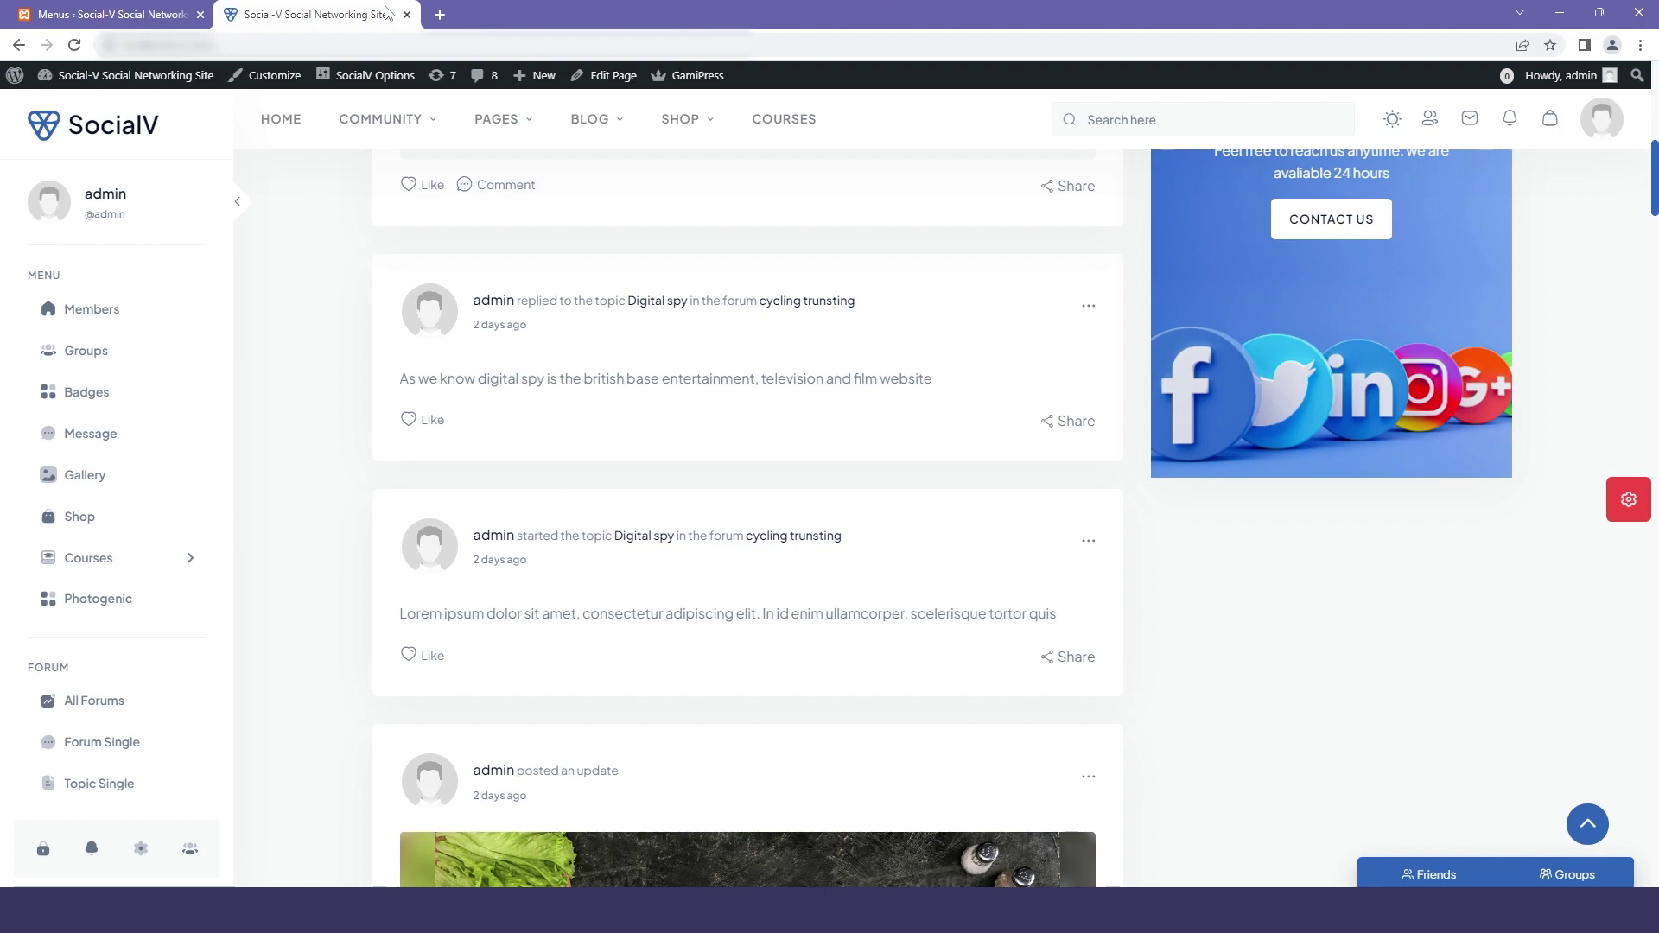
pyautogui.click(183, 26)
# - Add the Activity, BP Groups and BP Members pages to the Main Menu, nesting Activity under Social
pyautogui.scroll(-7, 476, 490)
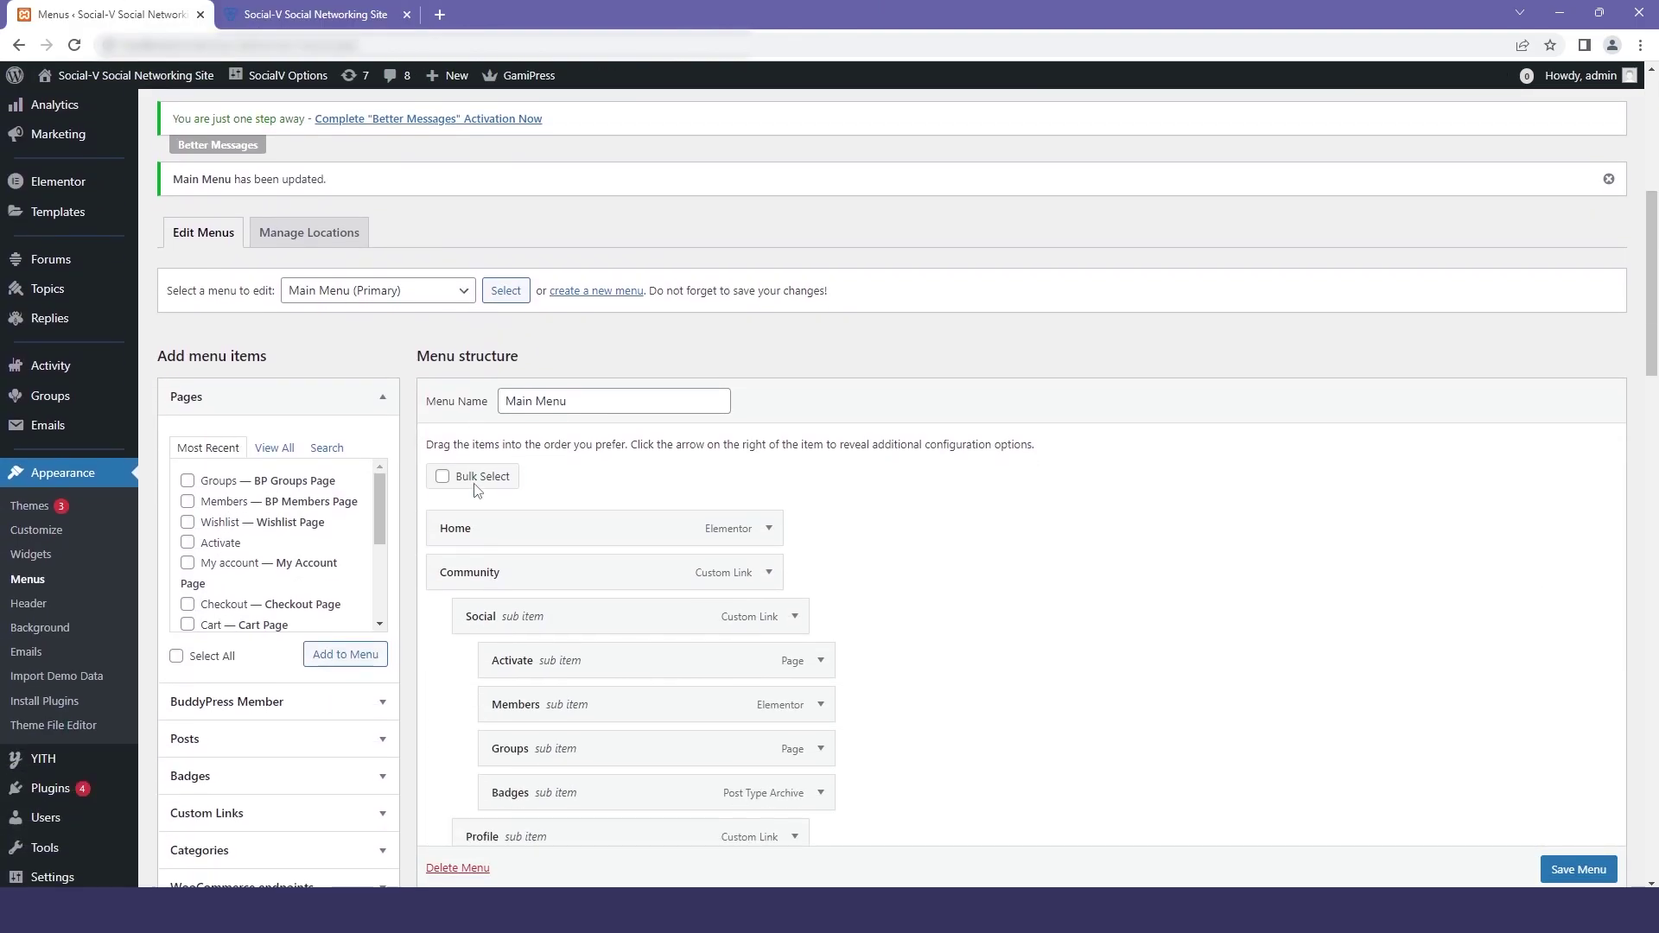
pyautogui.scroll(-2, 476, 490)
pyautogui.click(273, 278)
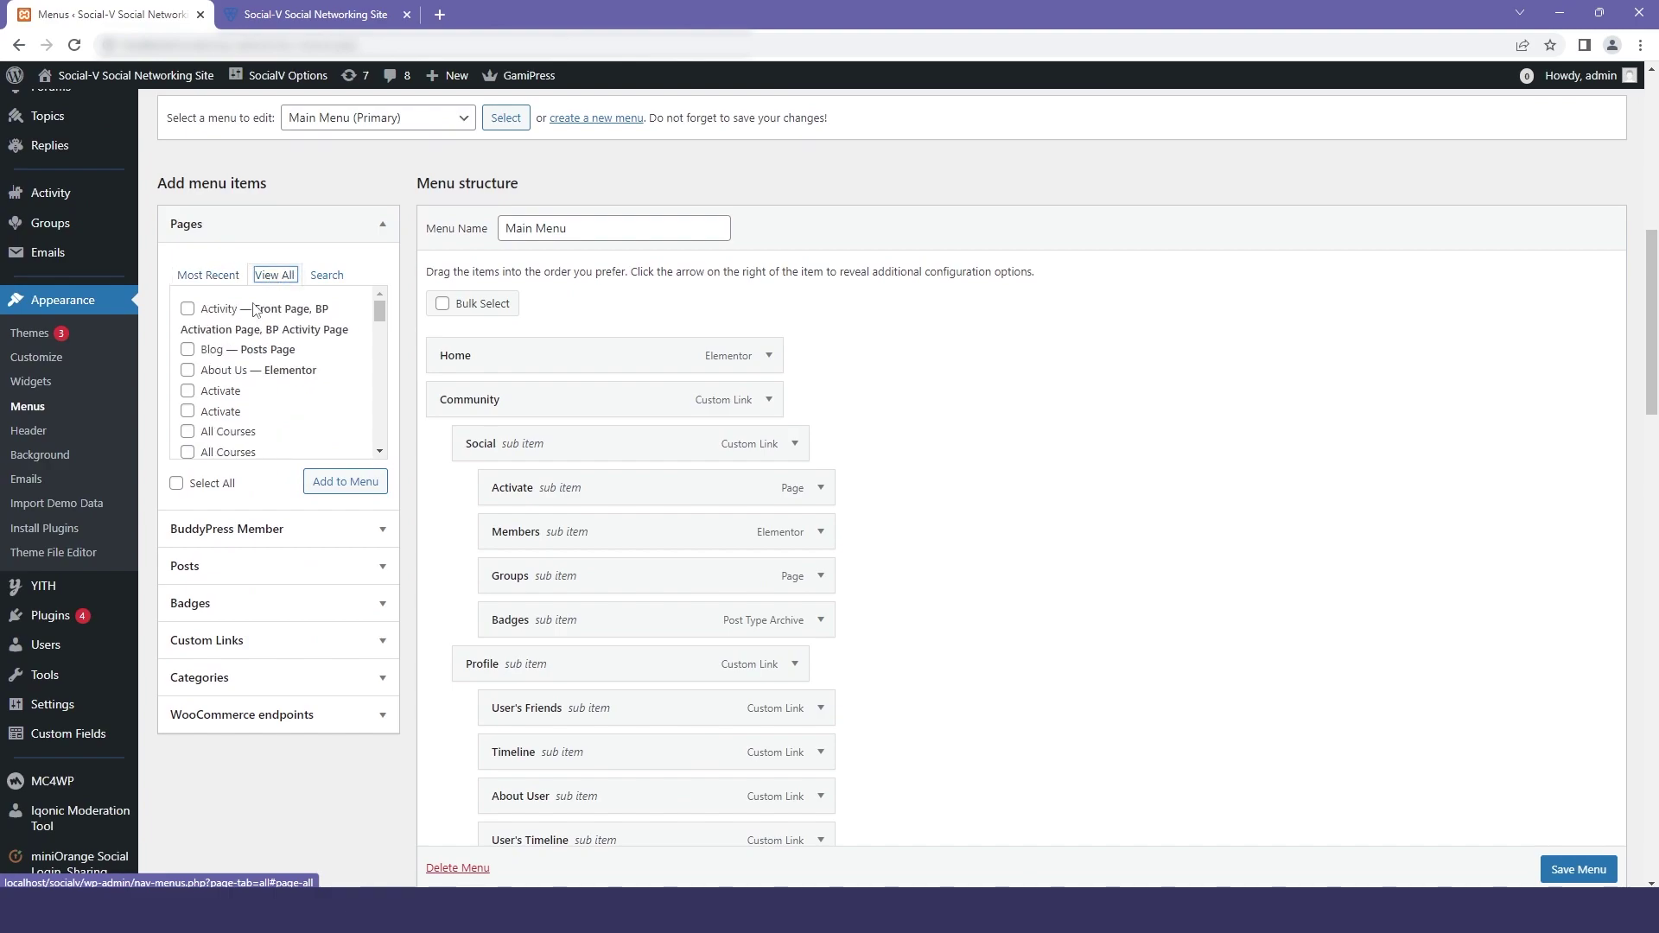
pyautogui.click(189, 313)
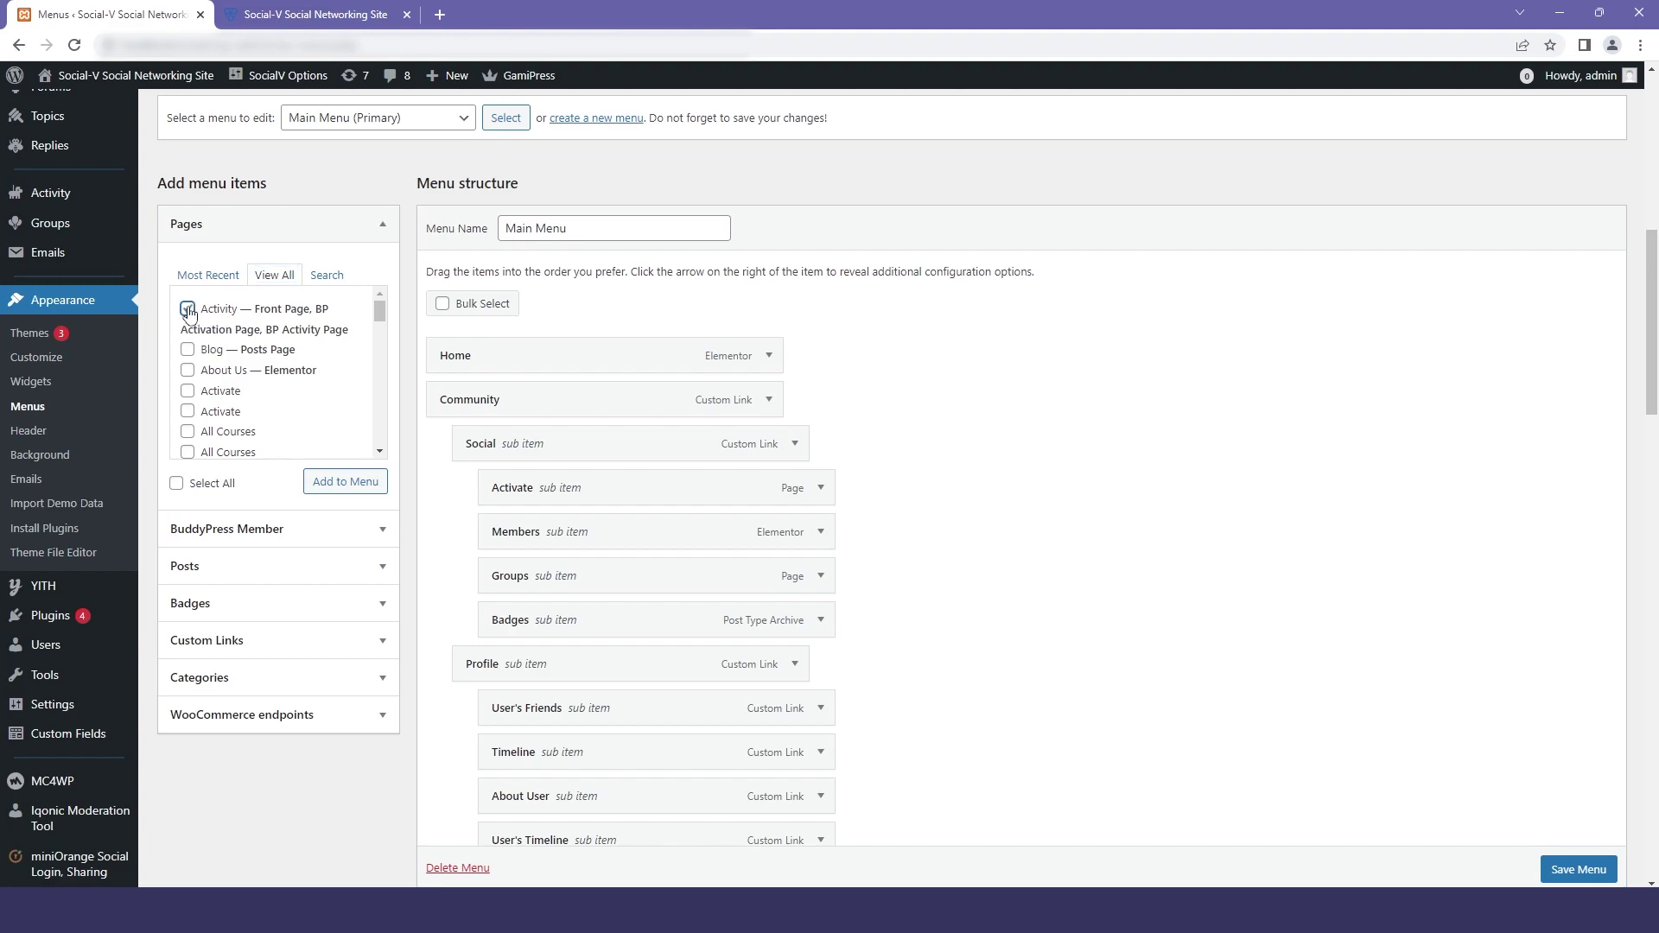
pyautogui.scroll(-3, 238, 394)
pyautogui.scroll(-5, 242, 390)
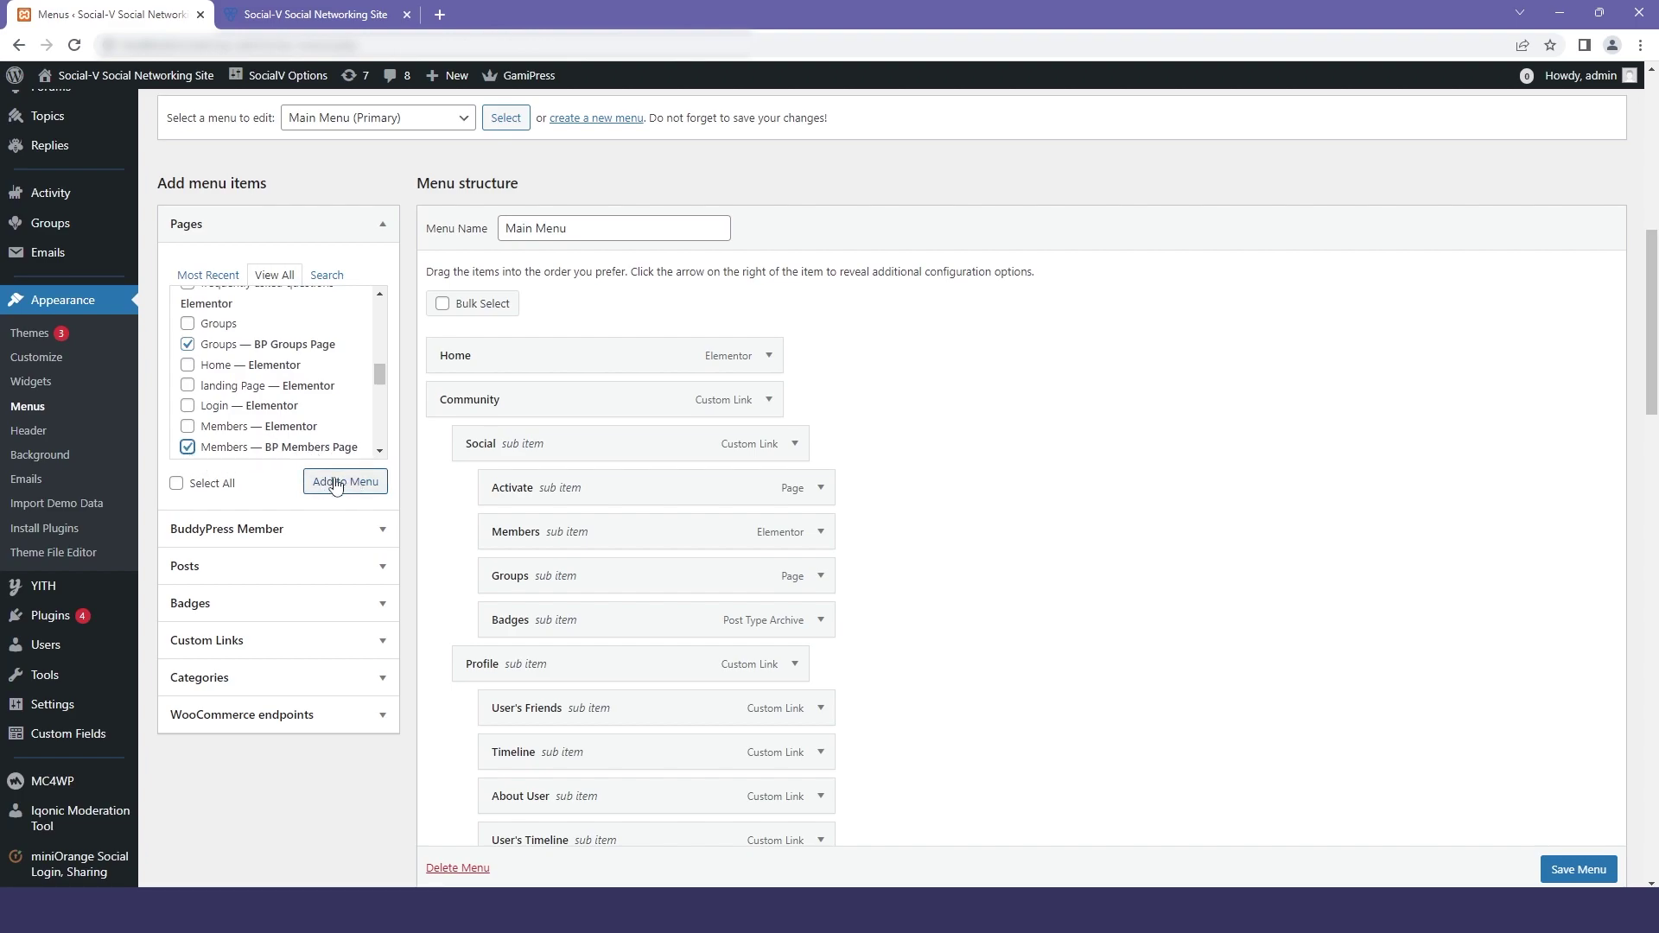
pyautogui.click(363, 481)
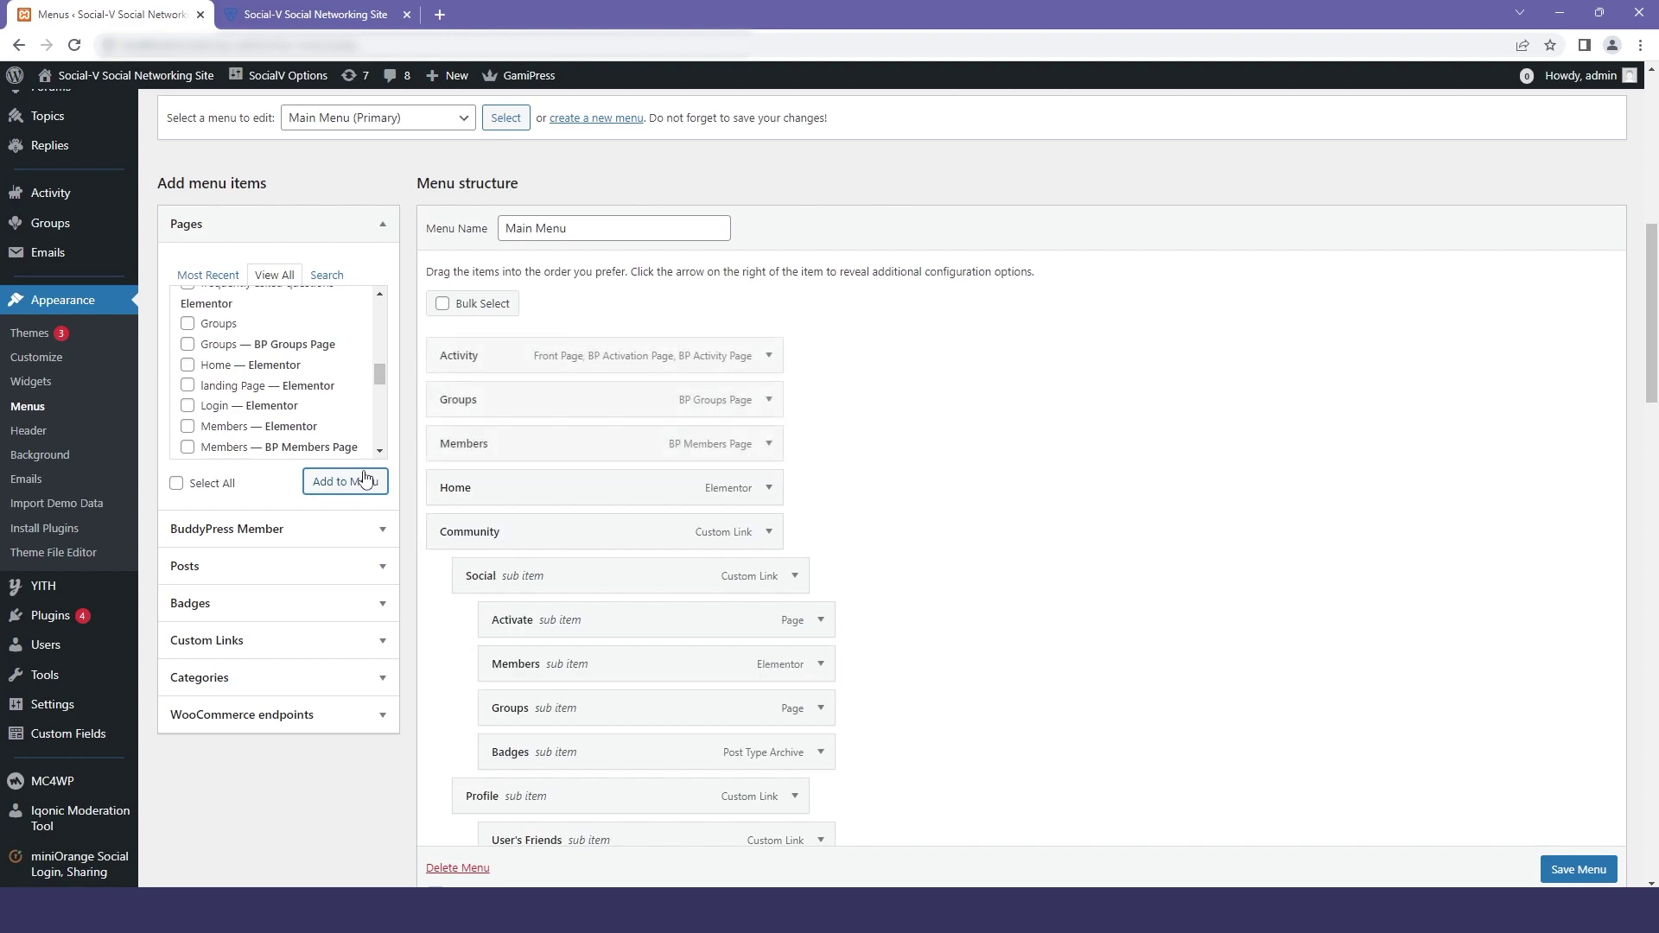
pyautogui.moveTo(720, 353); pyautogui.dragTo(759, 574)
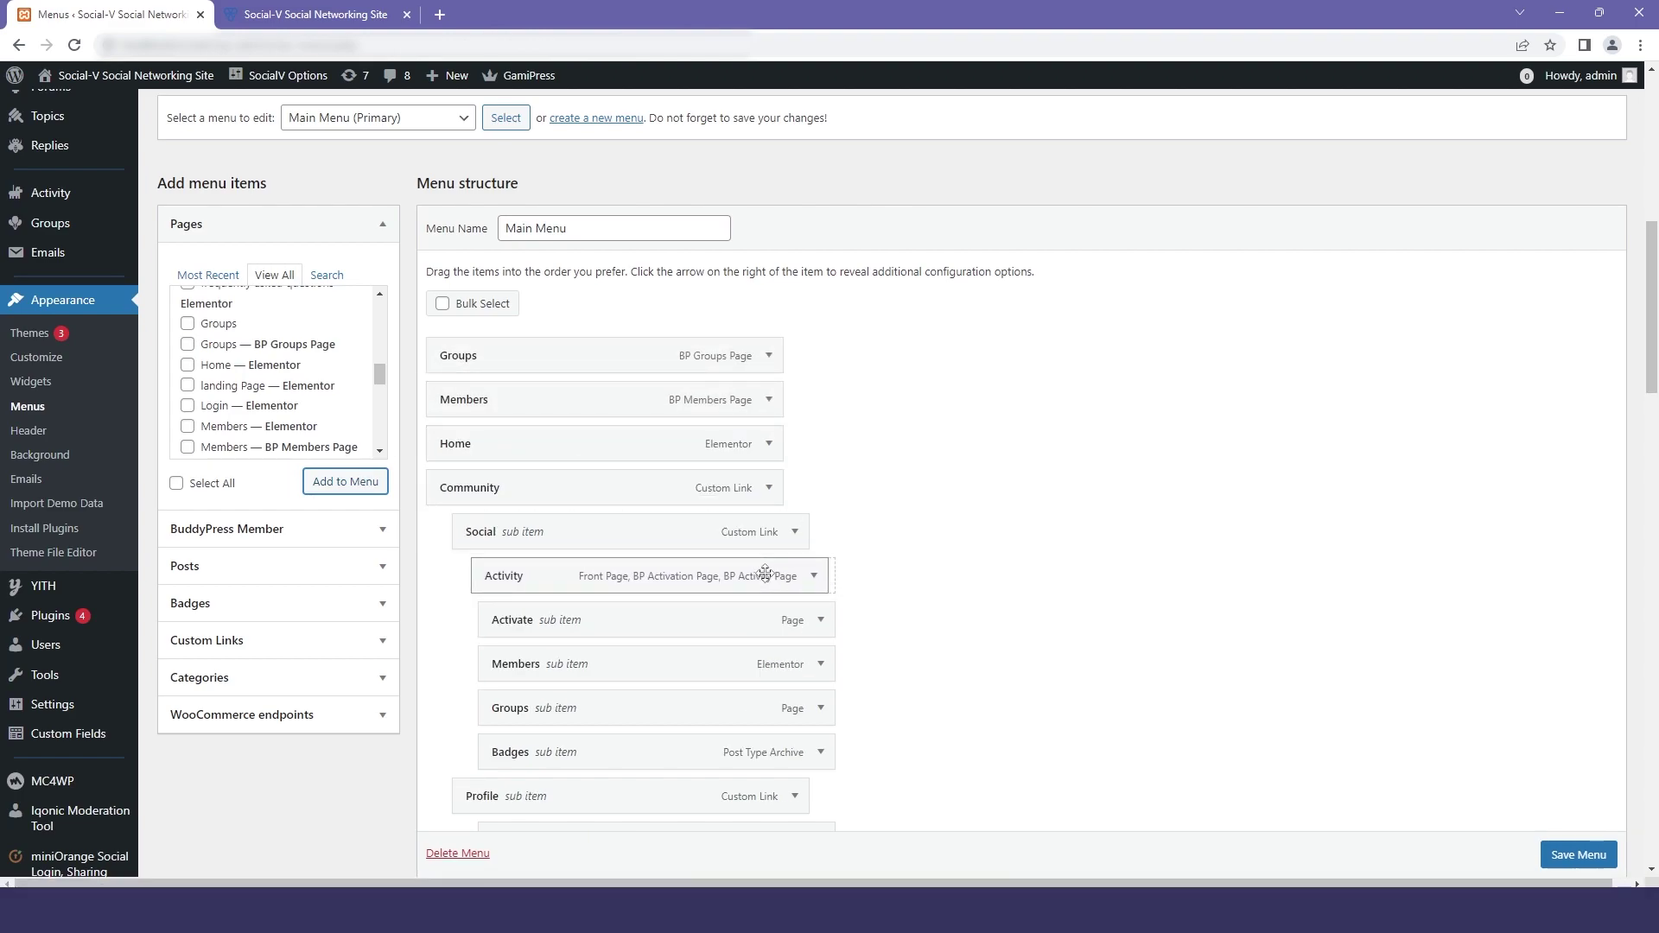
# - Remove the old Activate and Members links and move BP Members and BP Groups into Social
pyautogui.scroll(-2, 752, 519)
pyautogui.click(821, 447)
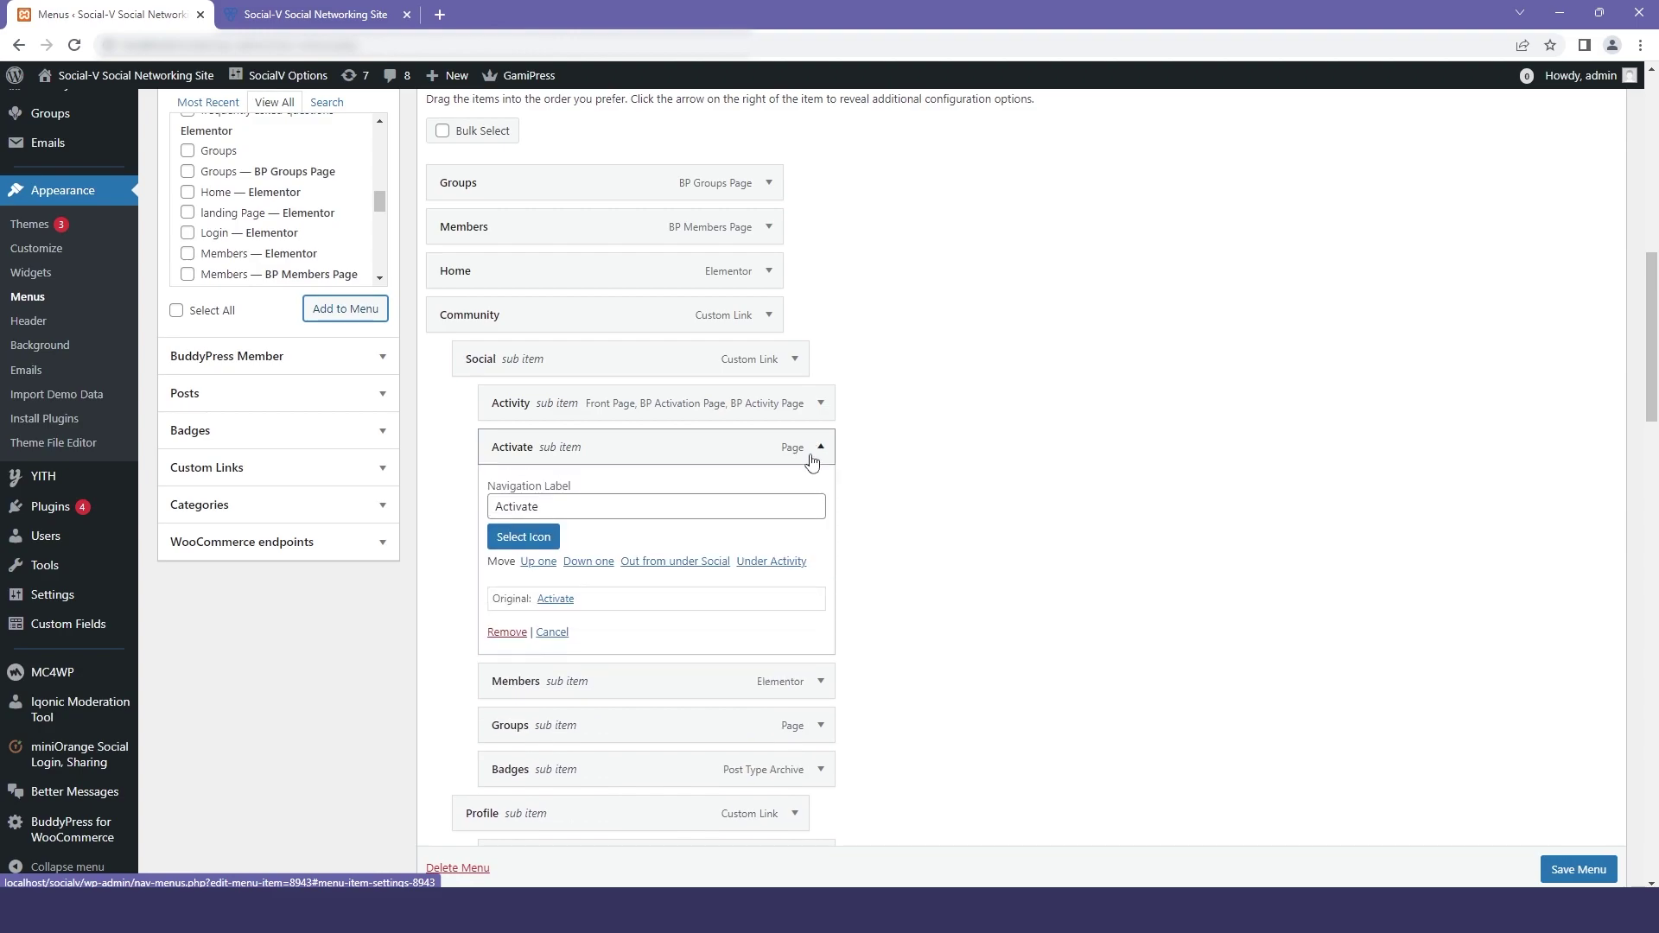
pyautogui.click(507, 632)
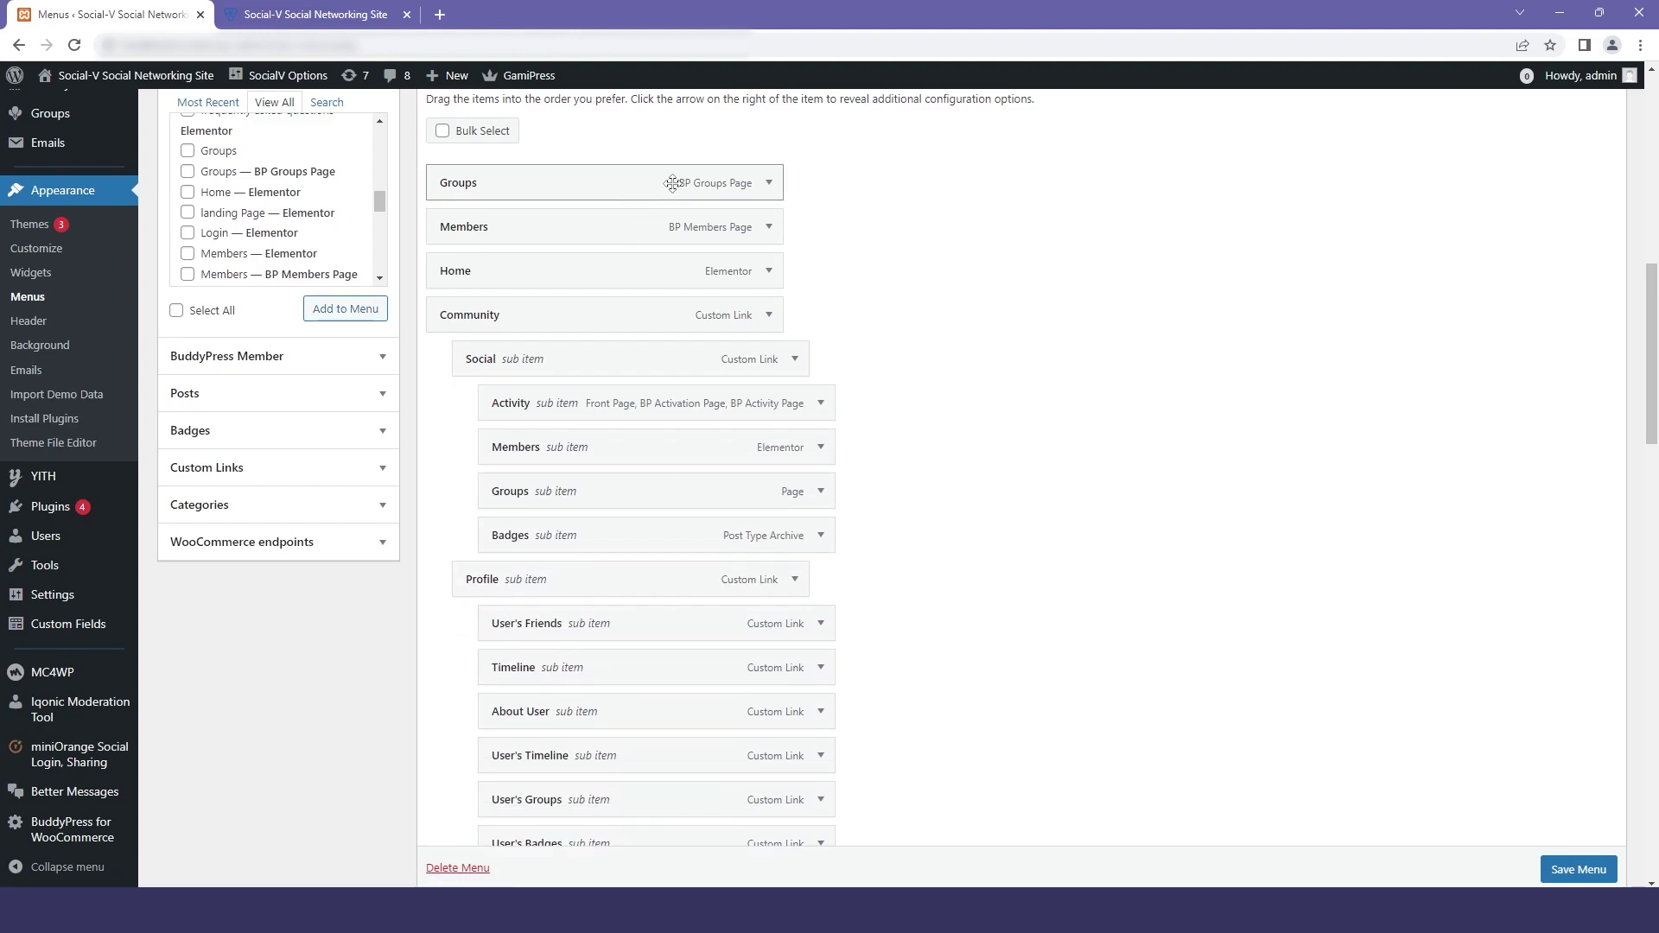
pyautogui.moveTo(667, 223); pyautogui.dragTo(716, 399)
pyautogui.click(820, 447)
pyautogui.click(508, 632)
pyautogui.moveTo(658, 182); pyautogui.dragTo(705, 403)
# - Remove the old Groups page link and save the Main Menu
pyautogui.click(818, 447)
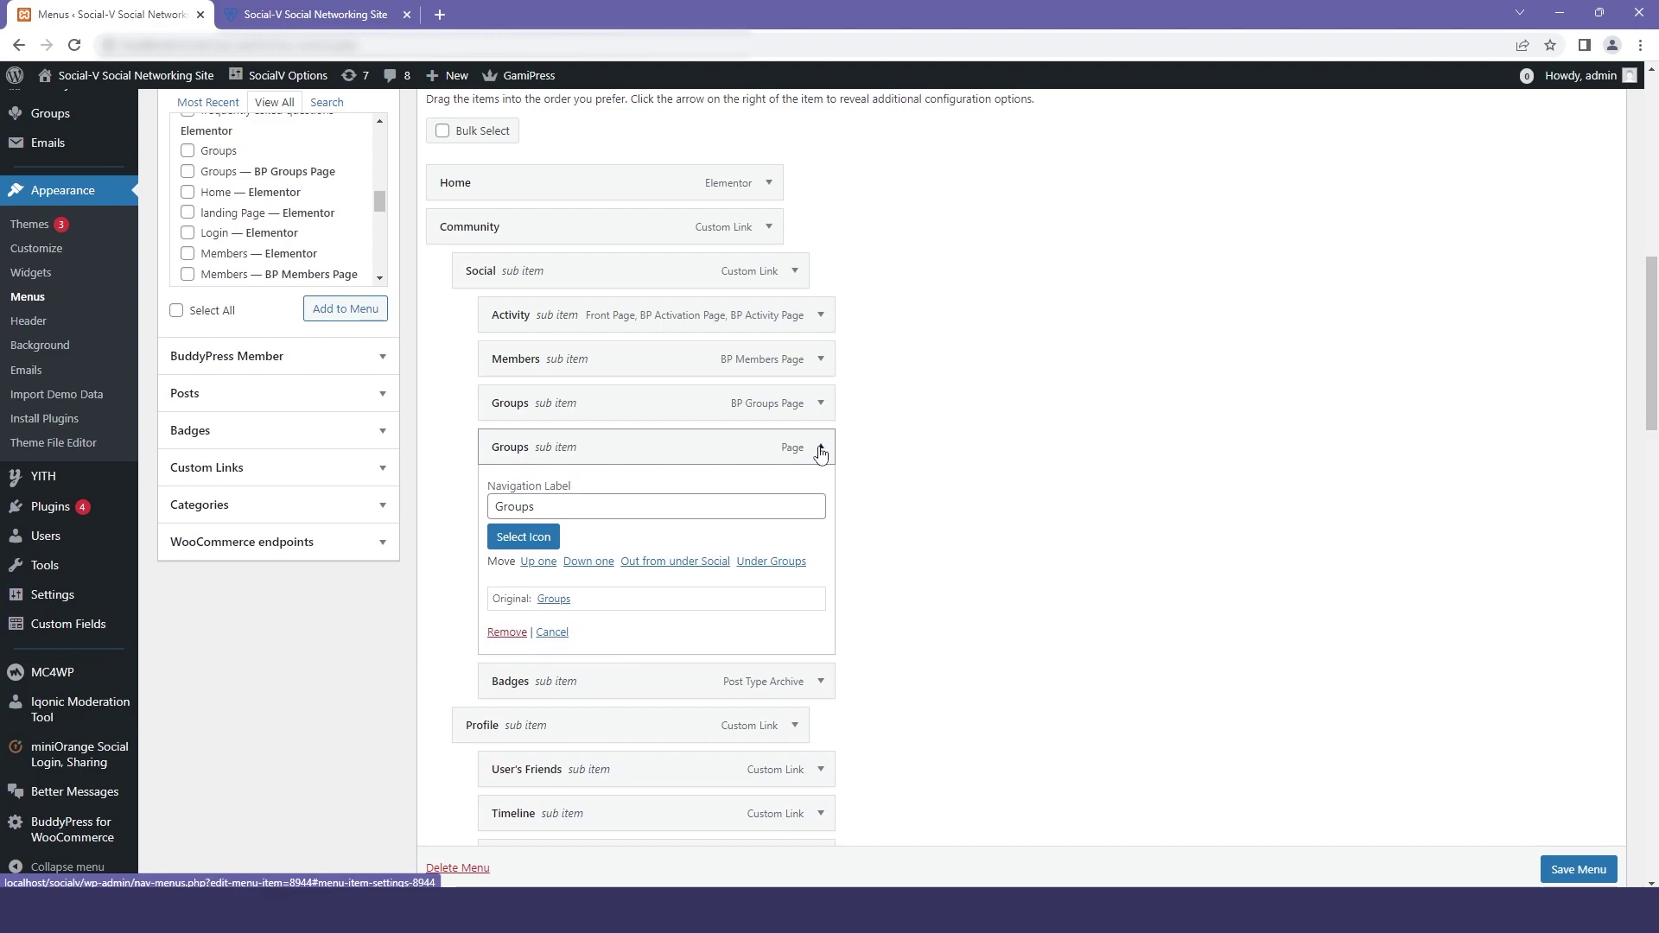
pyautogui.click(506, 634)
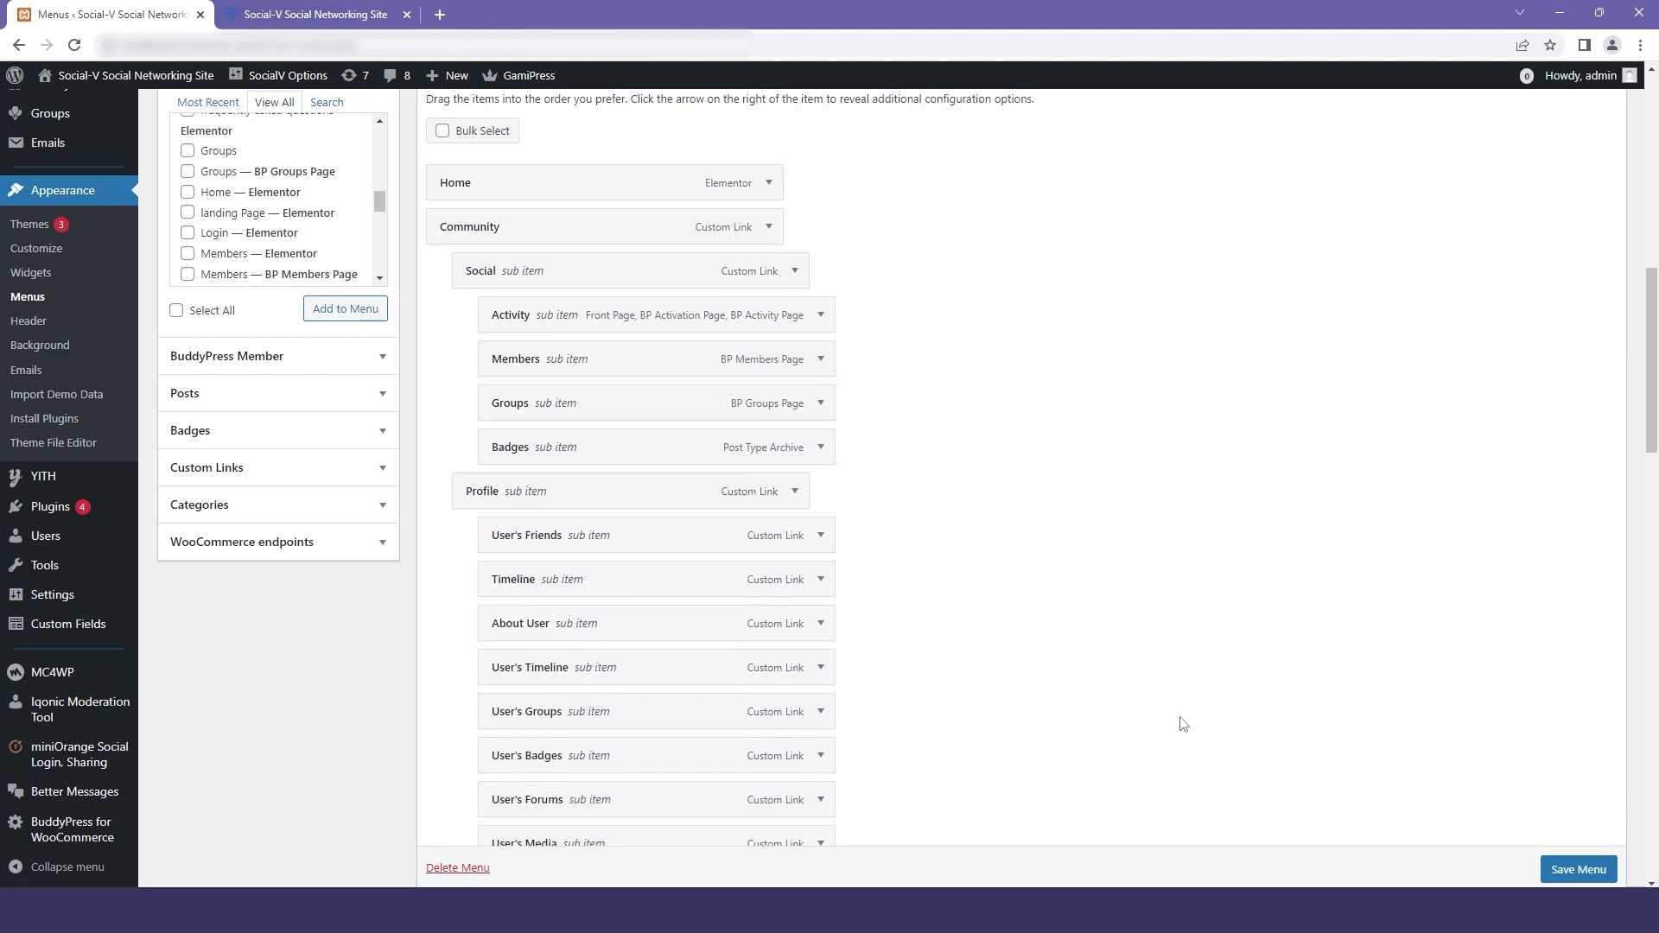
pyautogui.click(1571, 871)
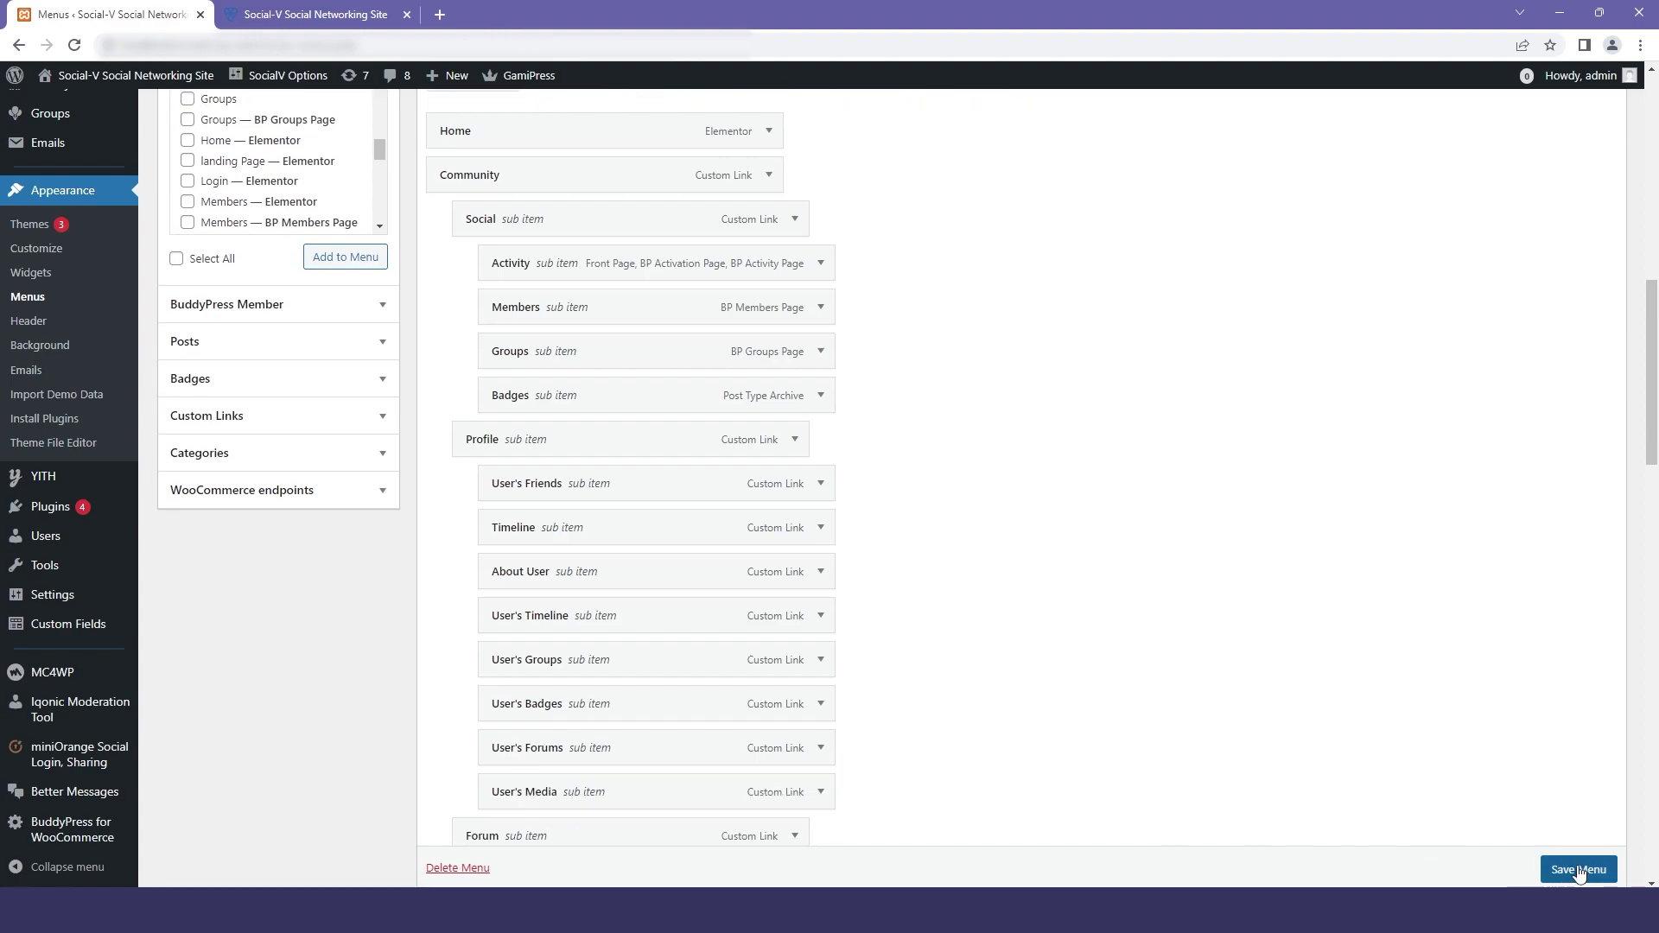
# - Reload the live site and open Community's Activity page to view the activity feed
pyautogui.click(316, 15)
pyautogui.click(74, 45)
pyautogui.moveTo(393, 115)
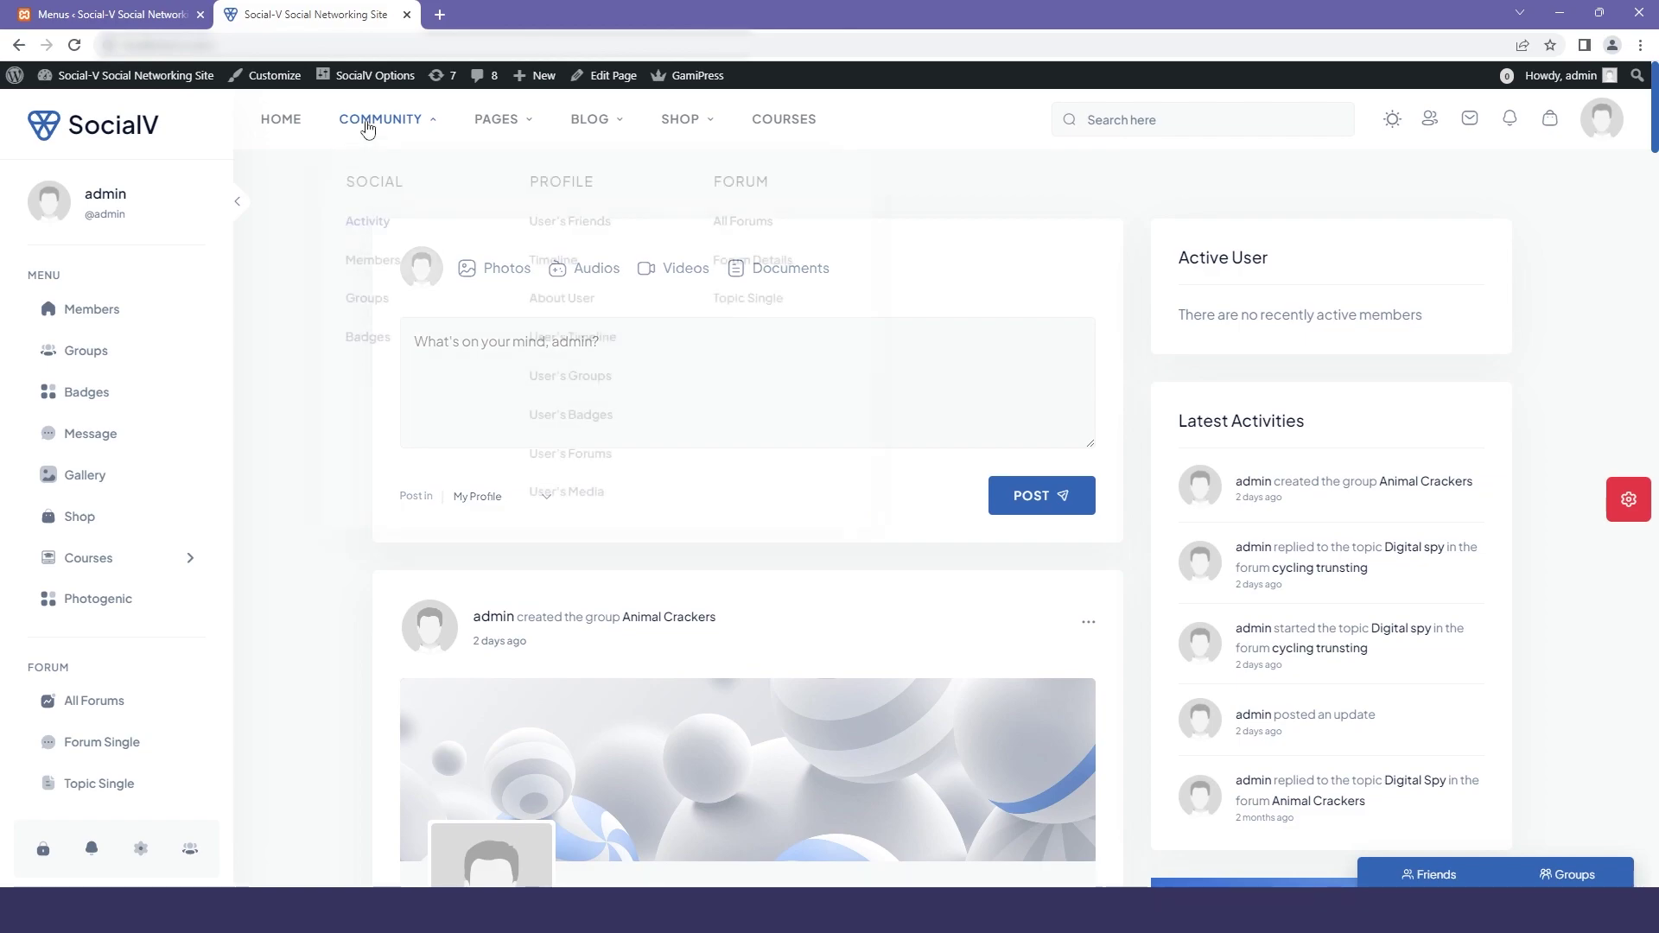
pyautogui.click(369, 226)
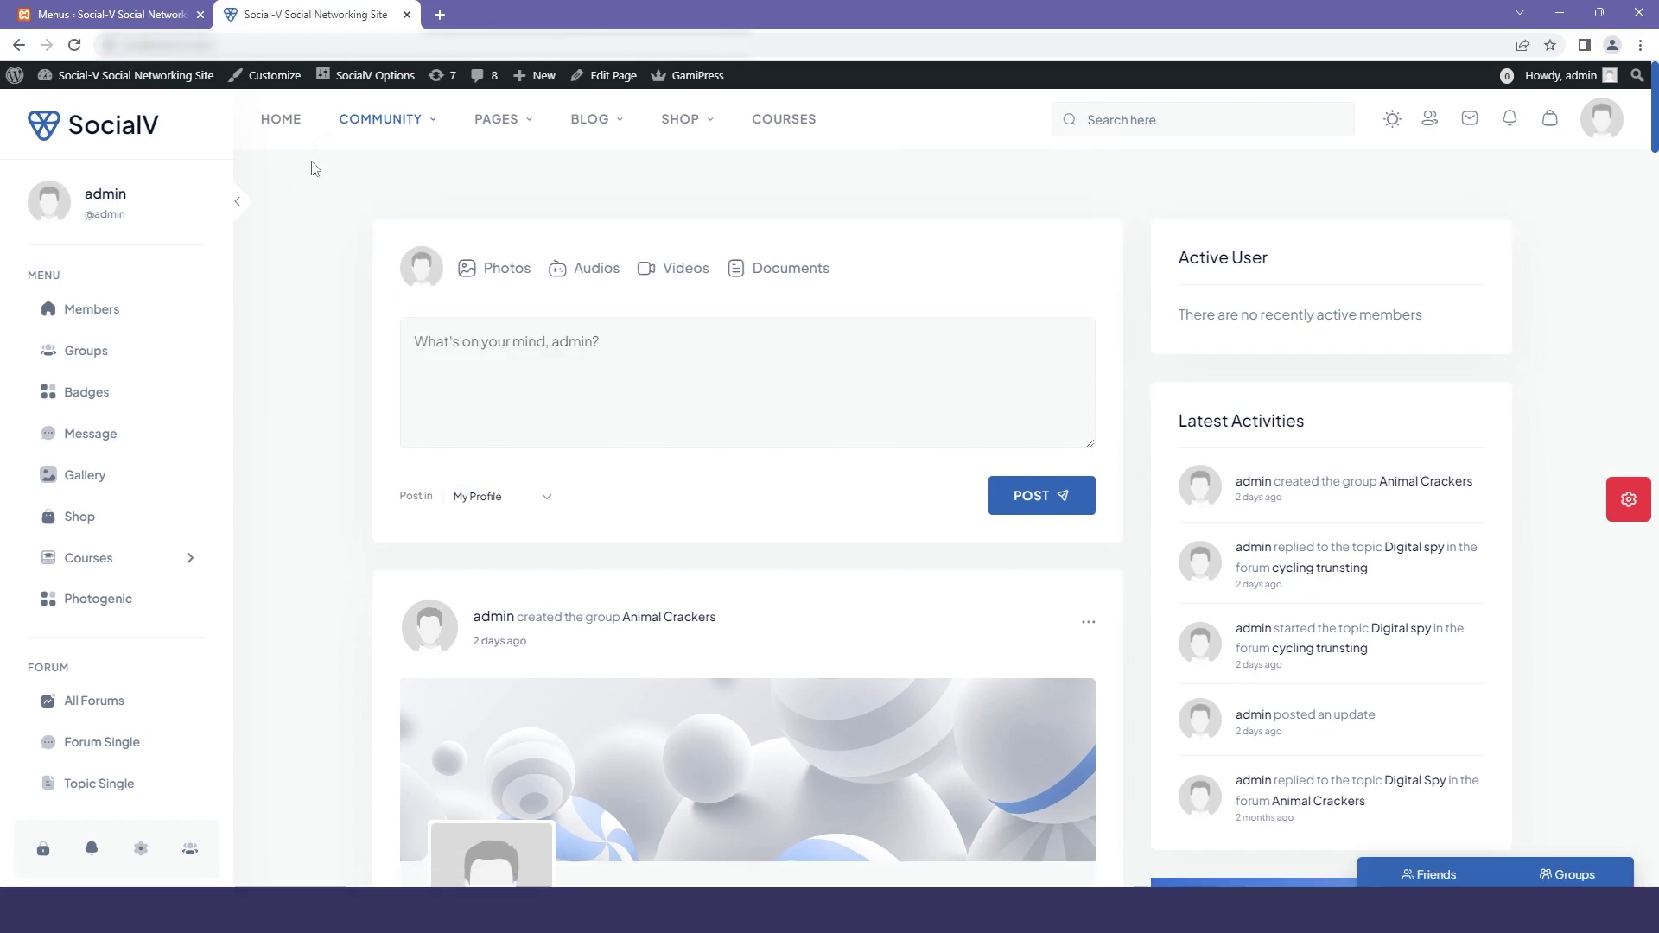
pyautogui.scroll(-10, 771, 393)
pyautogui.scroll(10, 771, 393)
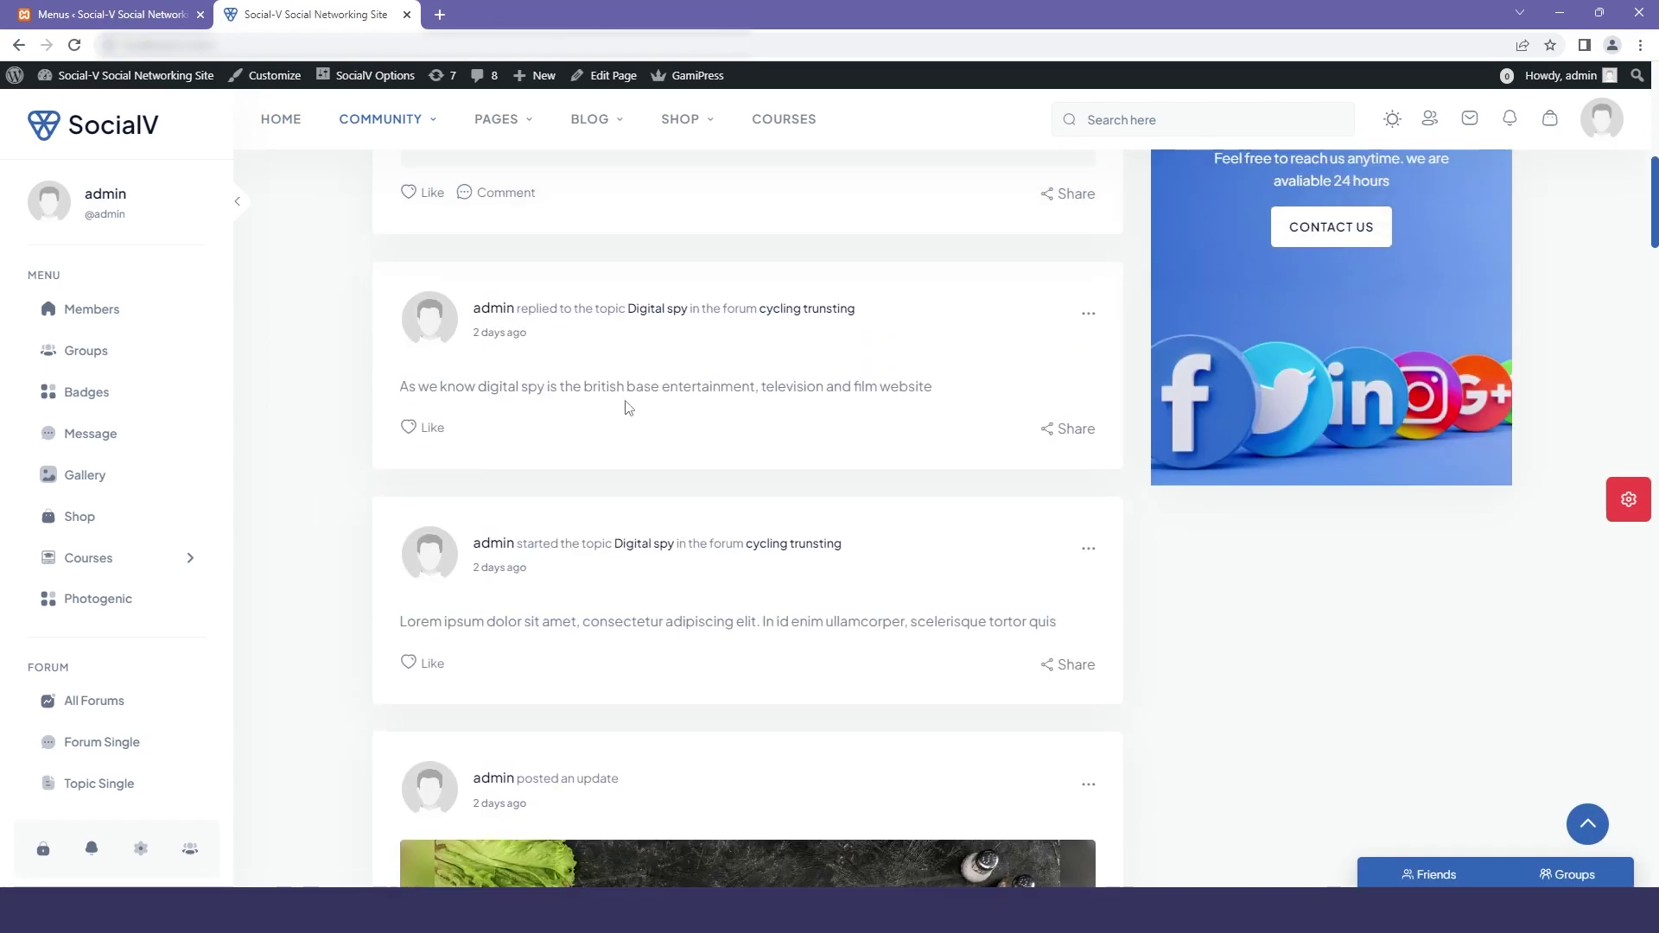
# - Open Community's Groups and Members links in new tabs and view the Group Directory
pyautogui.moveTo(430, 122)
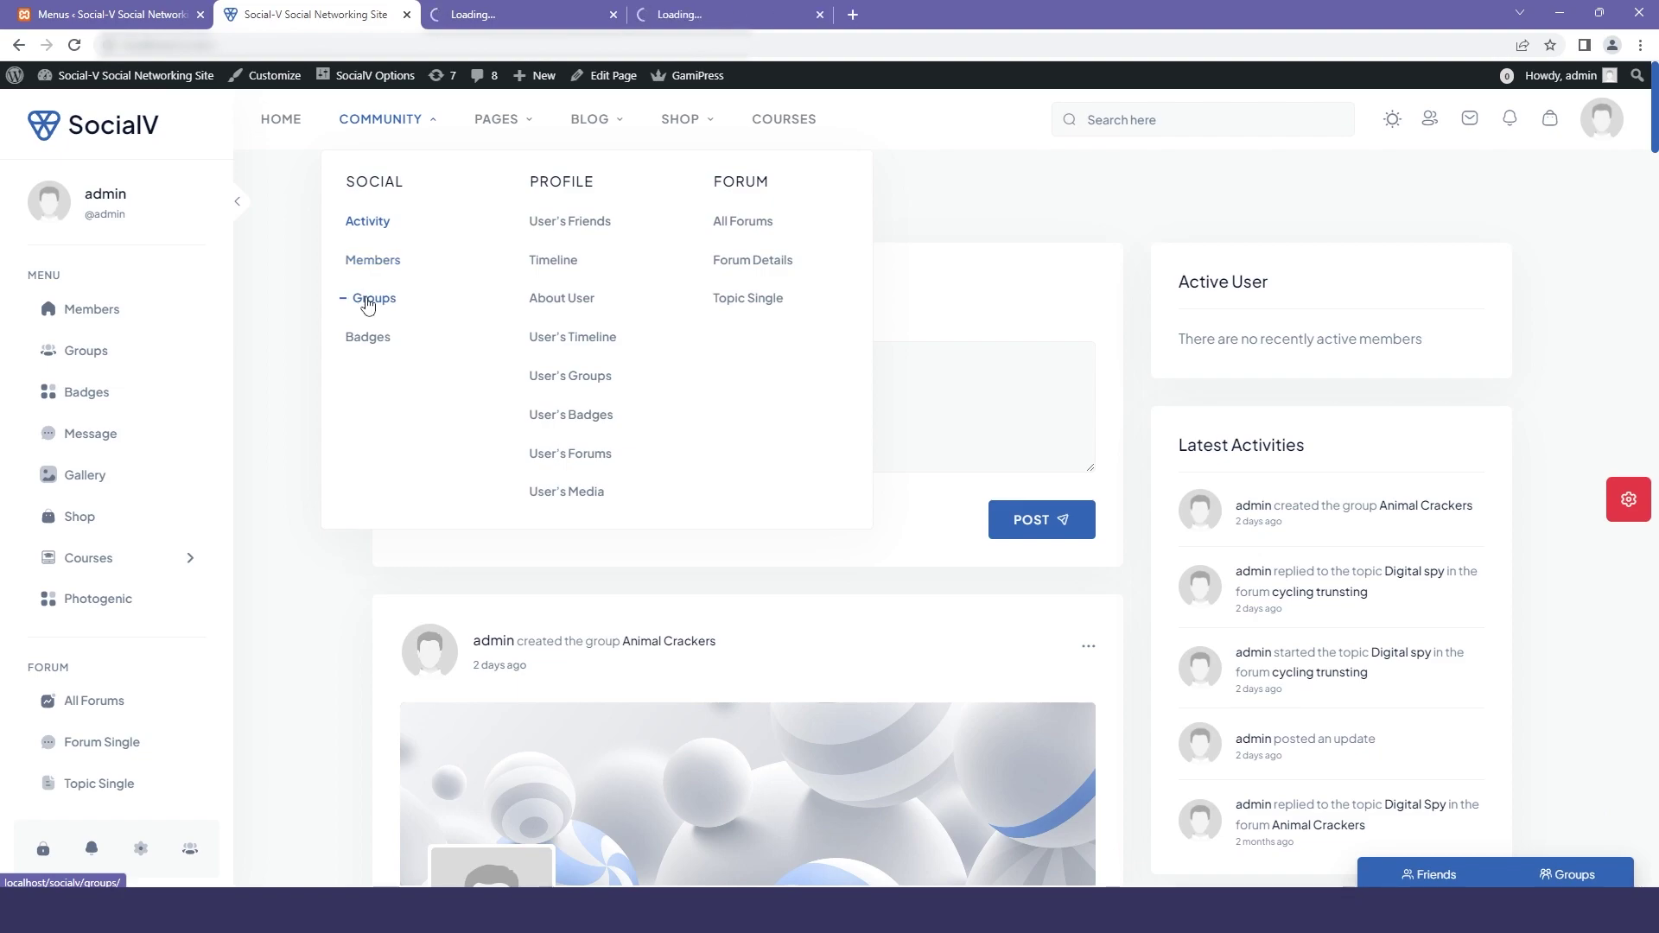
pyautogui.middleClick(354, 298)
pyautogui.click(526, 10)
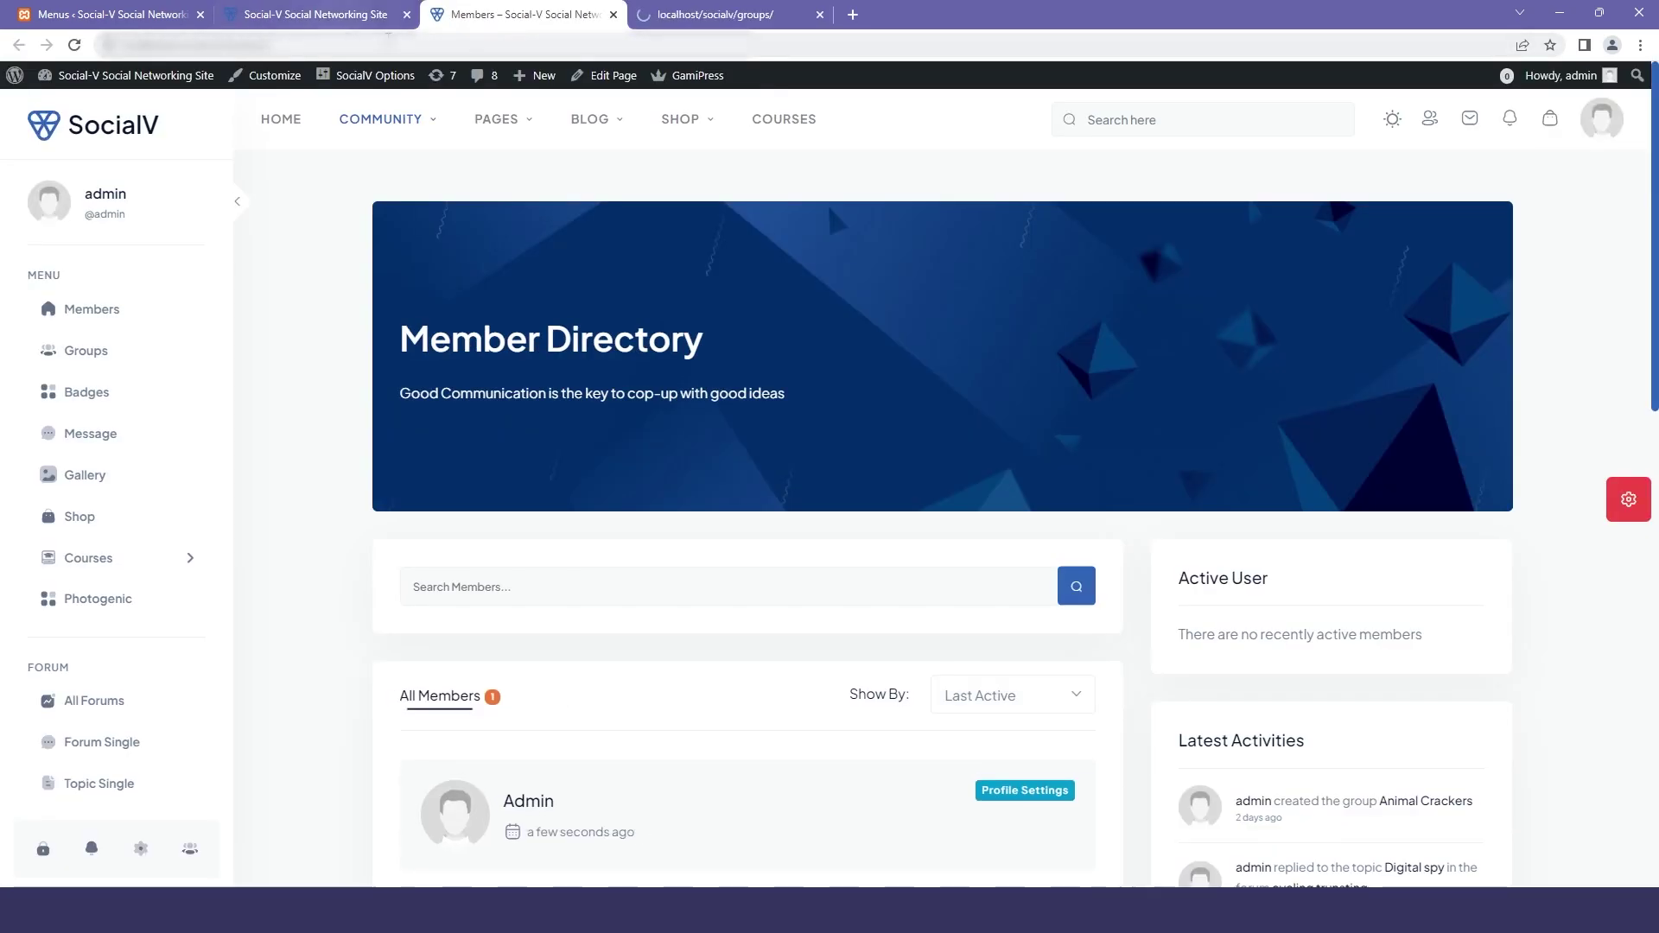
pyautogui.hotkey('ctrl', 'Tab')
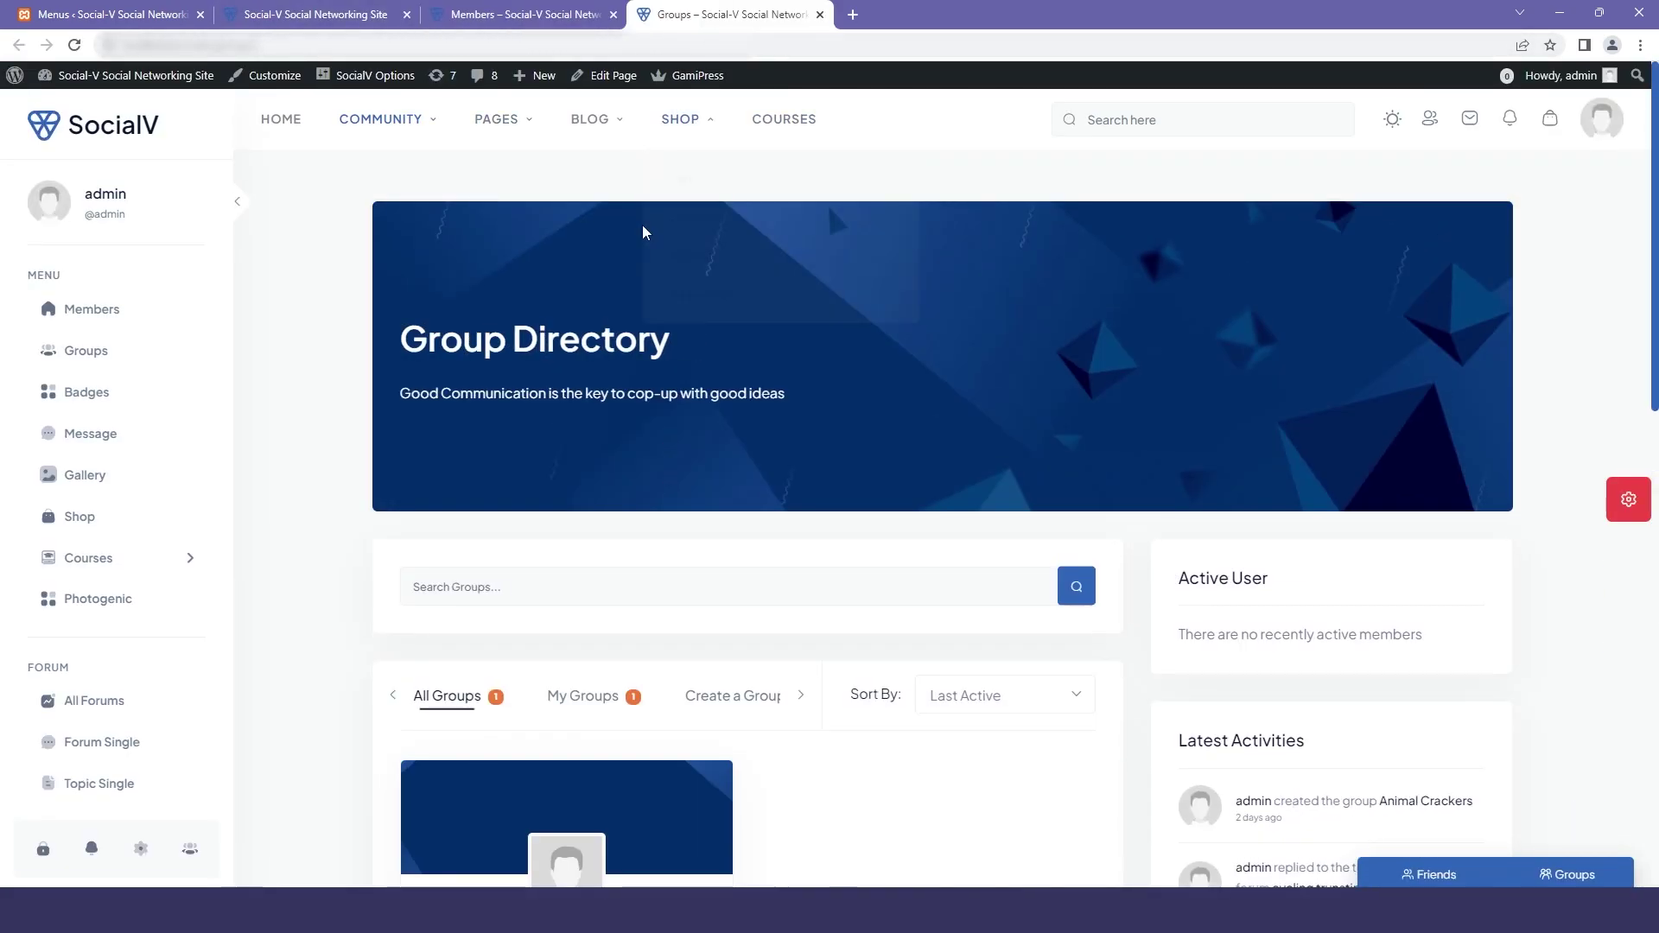